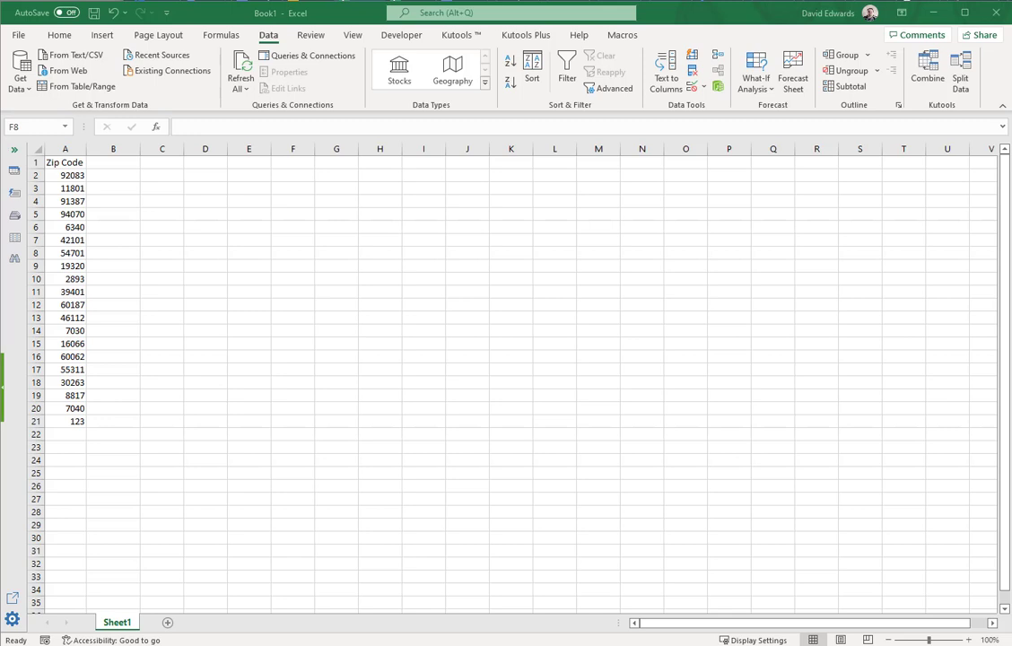
Examine the zip codes in column A for entries whose leading zeros are missing.
{"action": "left_click", "coordinate": [314, 249]}
{"action": "left_click", "coordinate": [59, 151]}
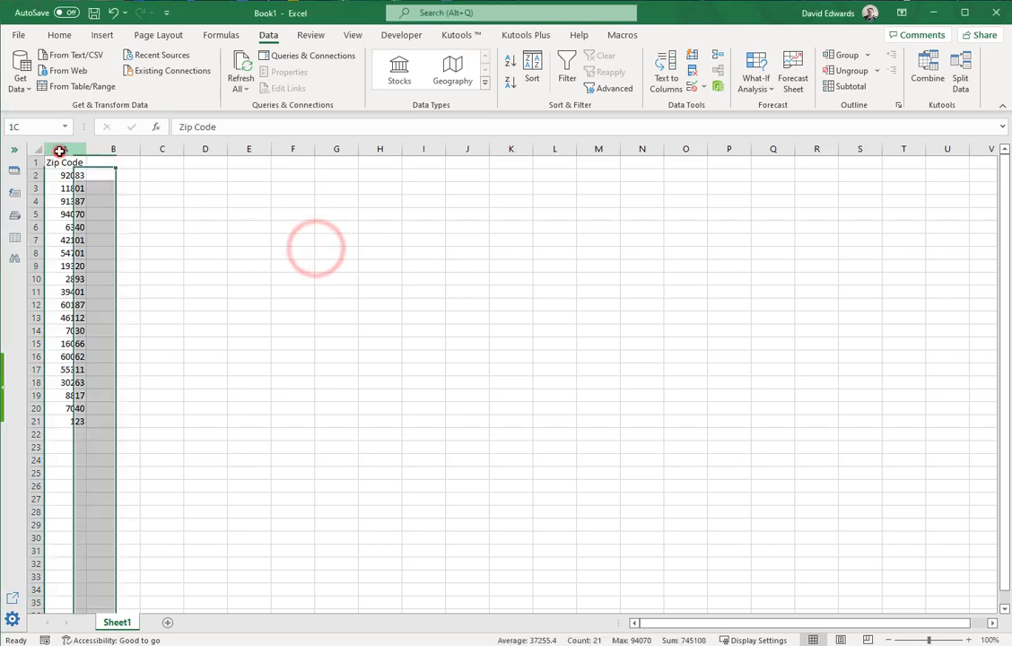
{"action": "left_click", "coordinate": [168, 173]}
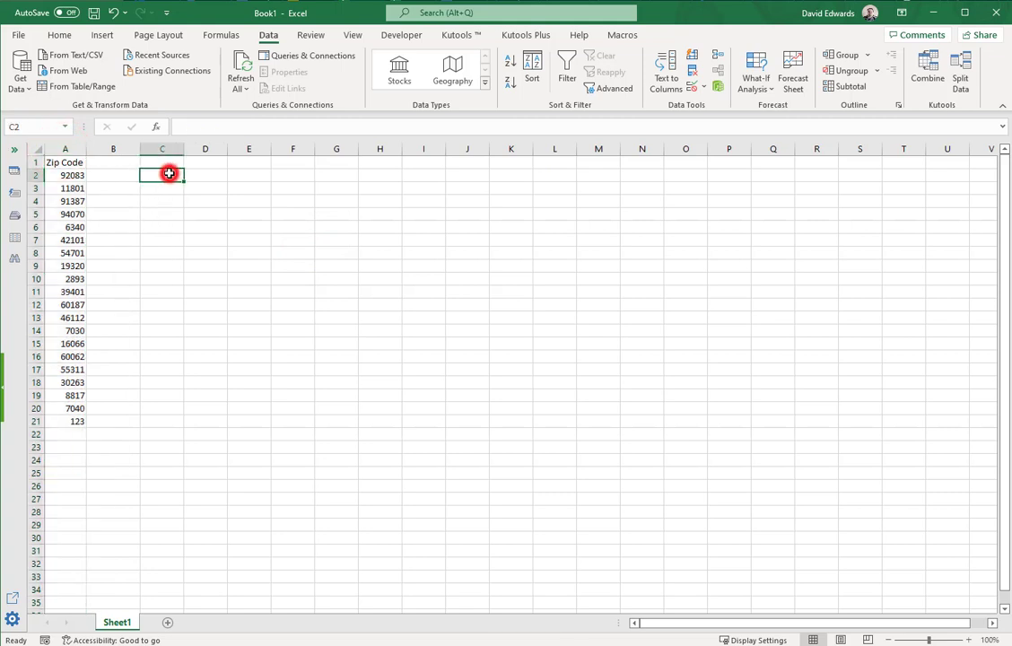
{"action": "left_click", "coordinate": [63, 175]}
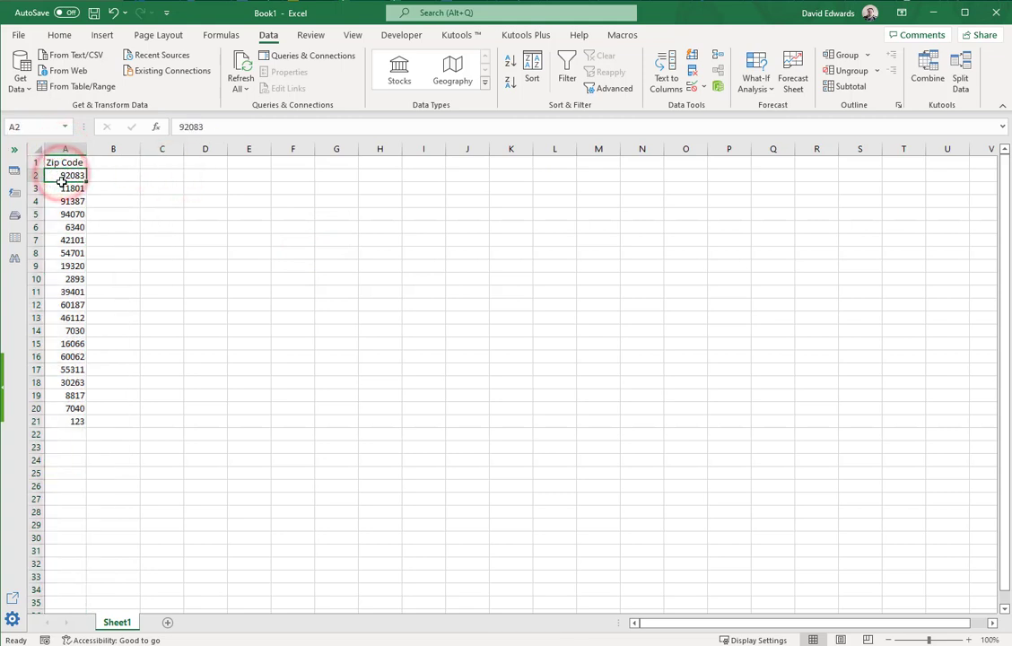
{"action": "left_click_drag", "start_coordinate": [61, 180], "coordinate": [80, 419]}
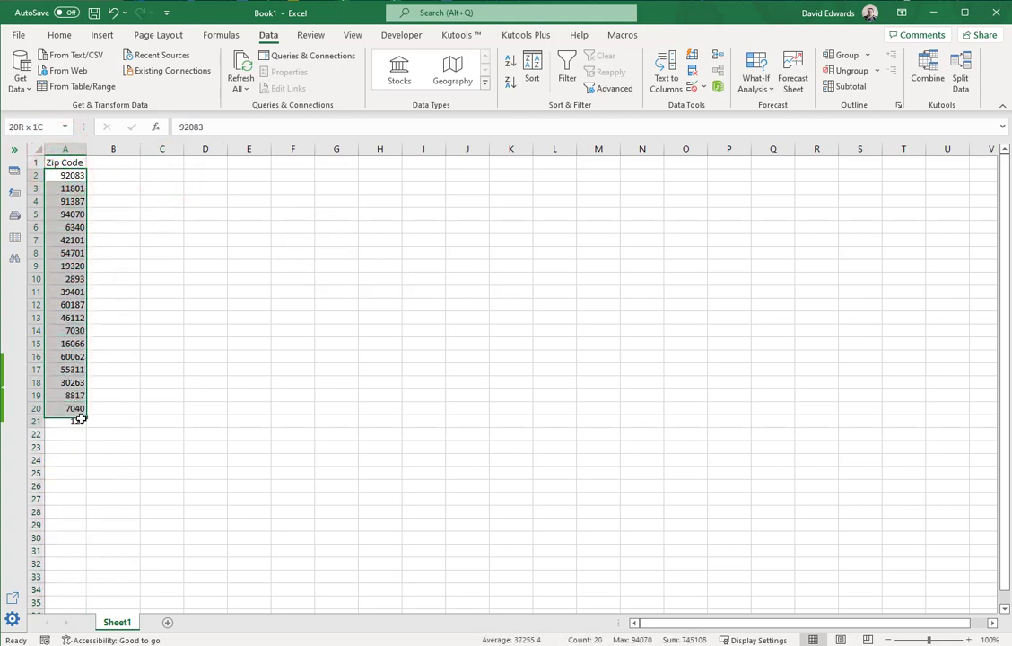
{"action": "left_click", "coordinate": [76, 421]}
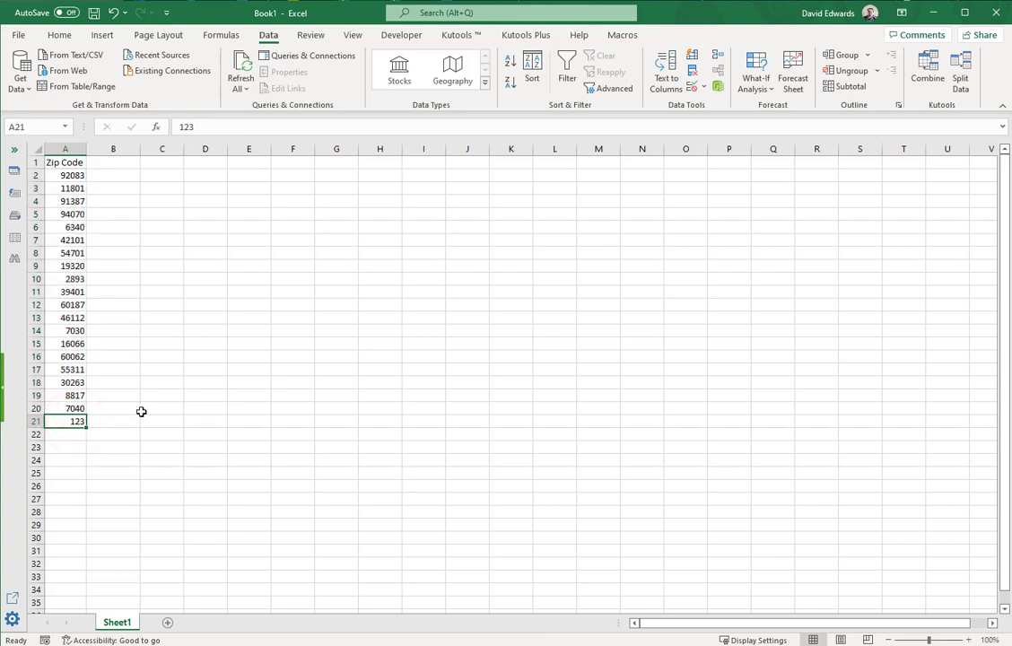
{"action": "left_click", "coordinate": [65, 172]}
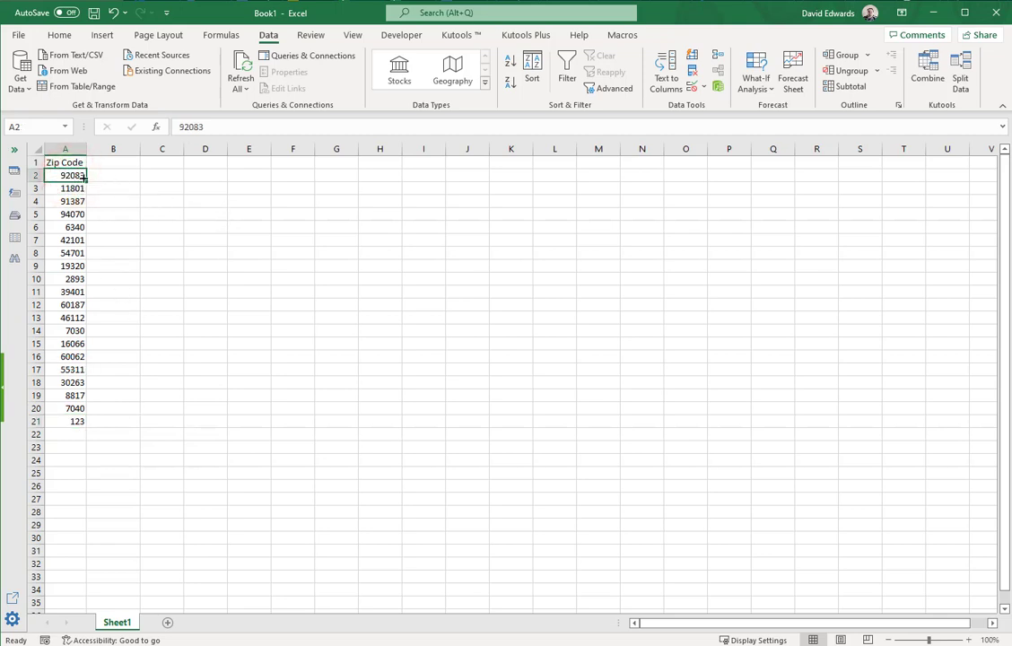
{"action": "left_click", "coordinate": [74, 227]}
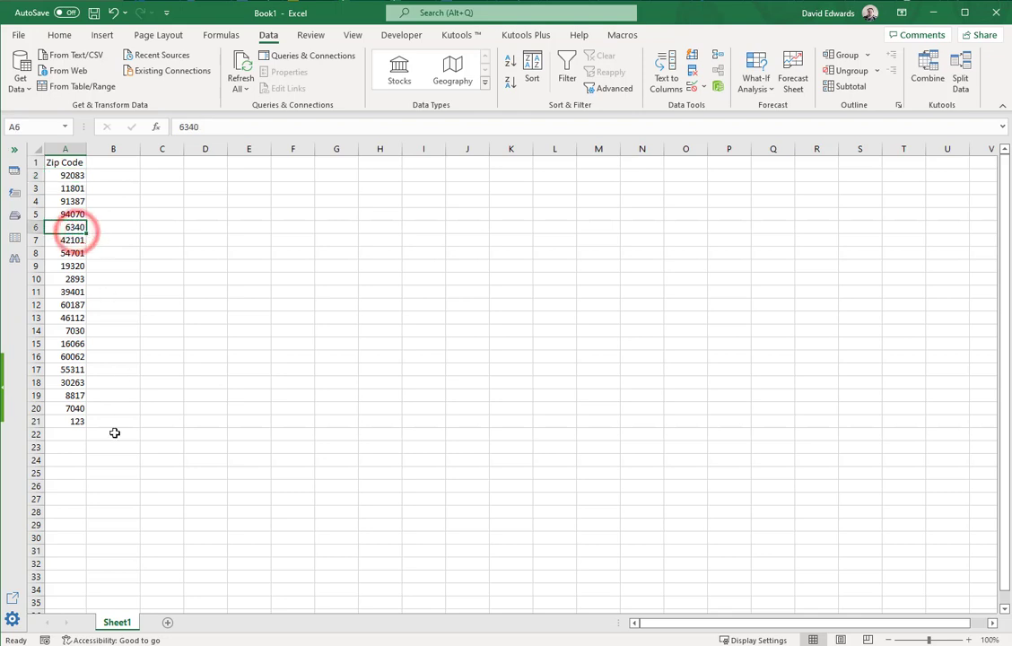
{"action": "left_click", "coordinate": [77, 422]}
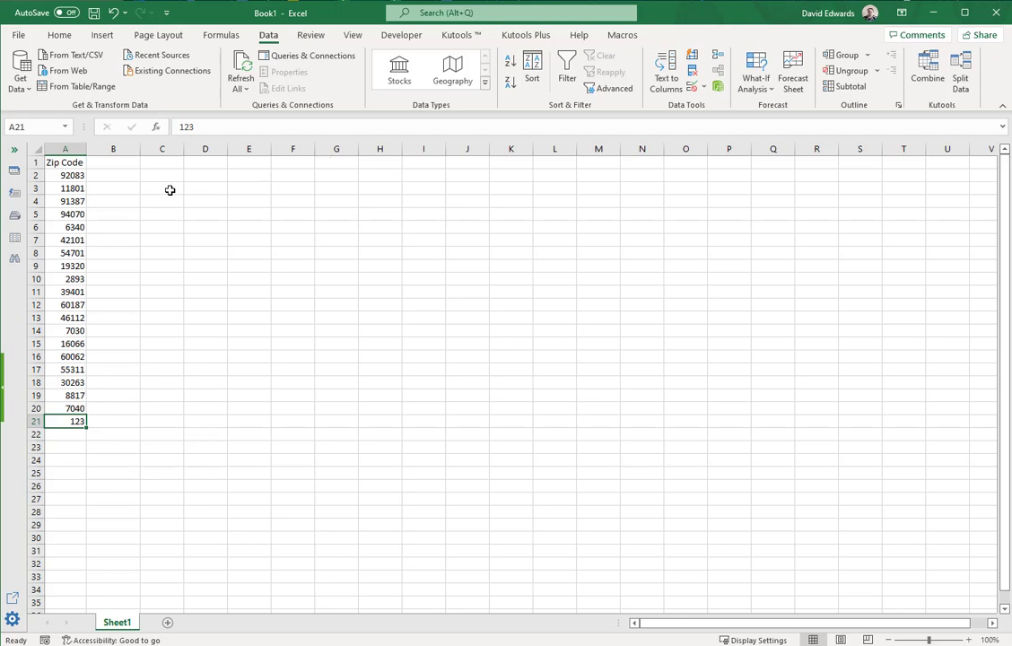
{"action": "left_click", "coordinate": [77, 177]}
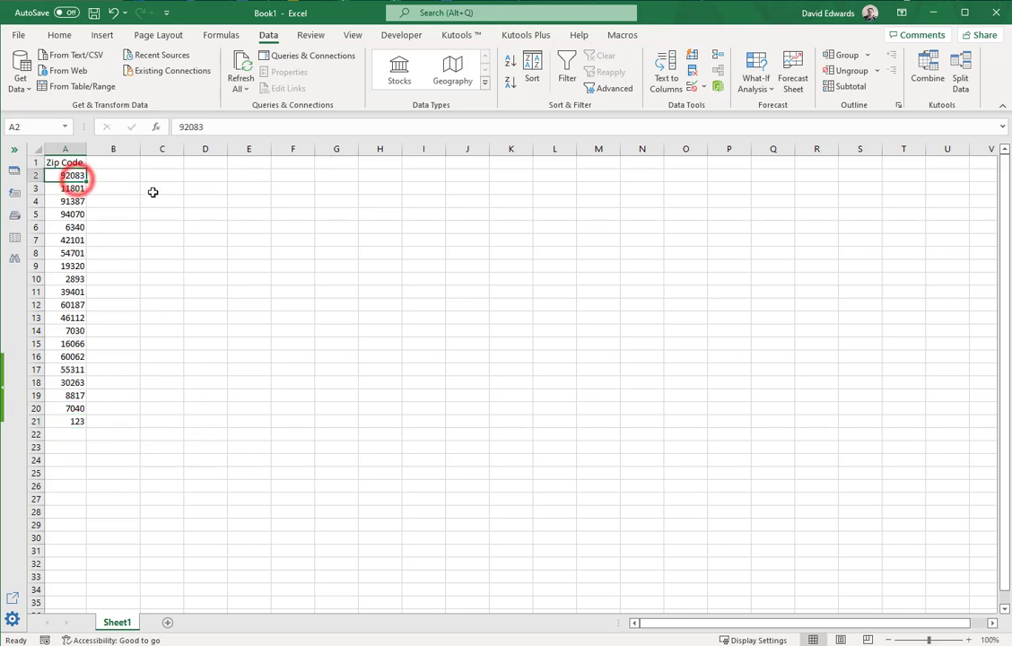
Format the zip codes in A2:A21 with the Special category's ZIP Code type for English (United States).
{"action": "left_click", "coordinate": [59, 34]}
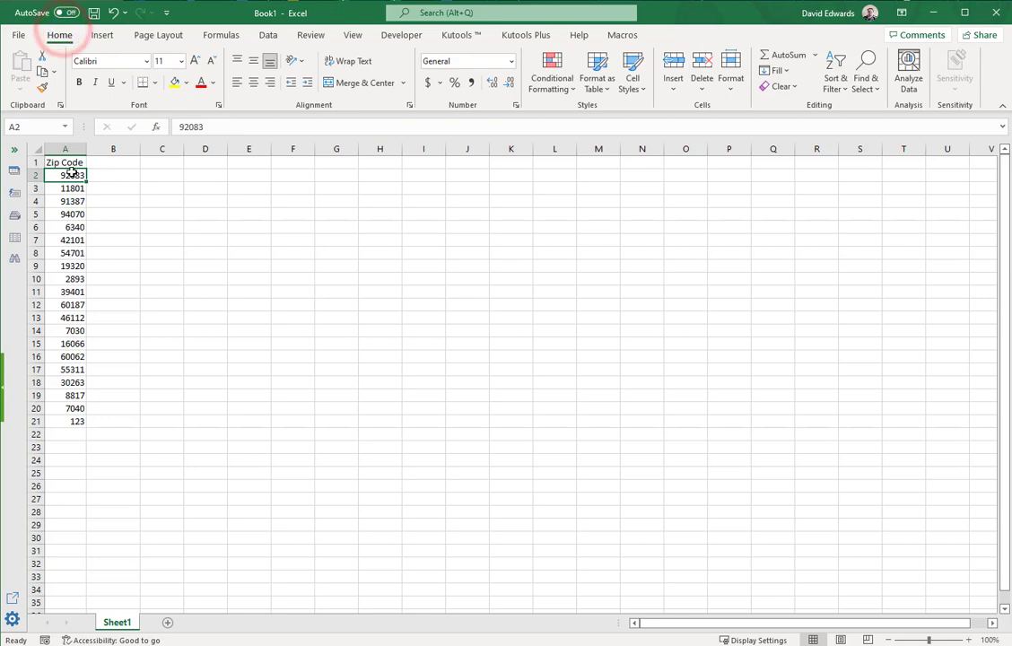
{"action": "left_click_drag", "start_coordinate": [72, 170], "coordinate": [75, 421]}
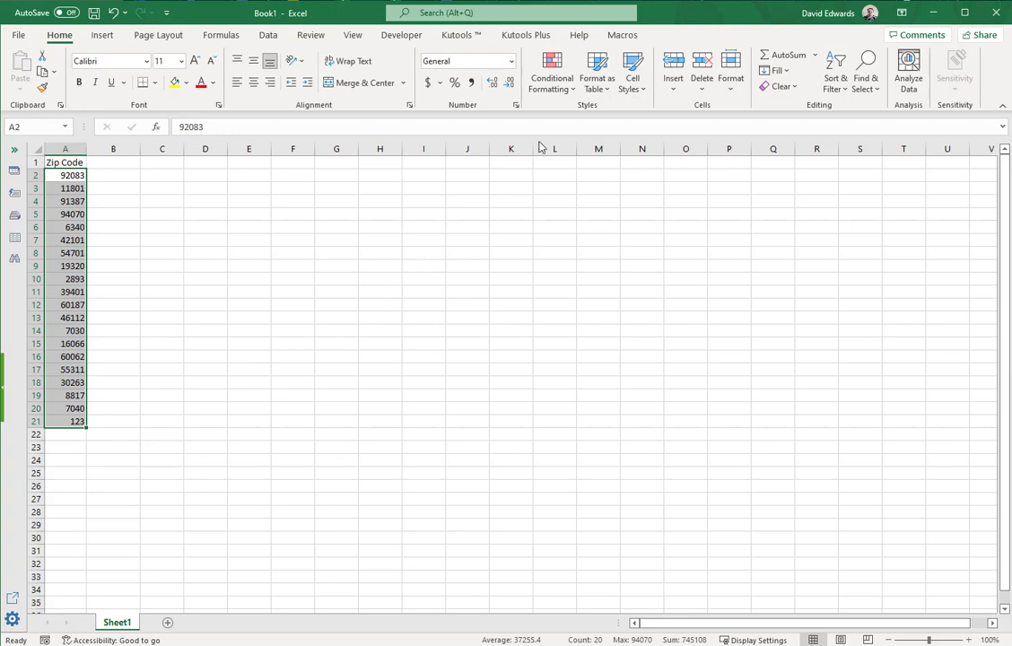
{"action": "left_click", "coordinate": [516, 105]}
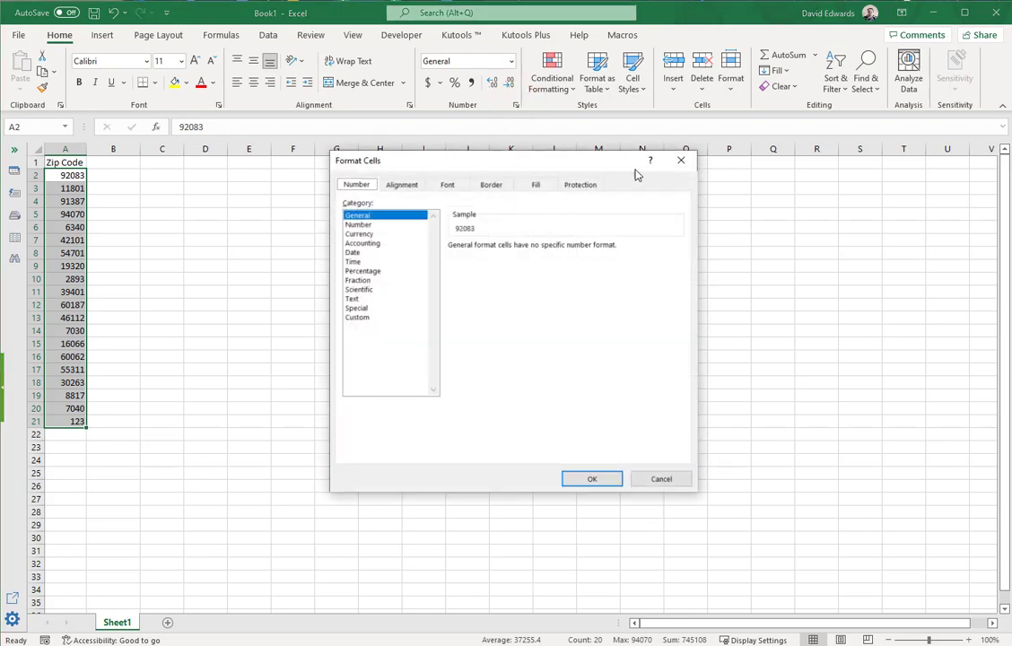
{"action": "left_click", "coordinate": [681, 159]}
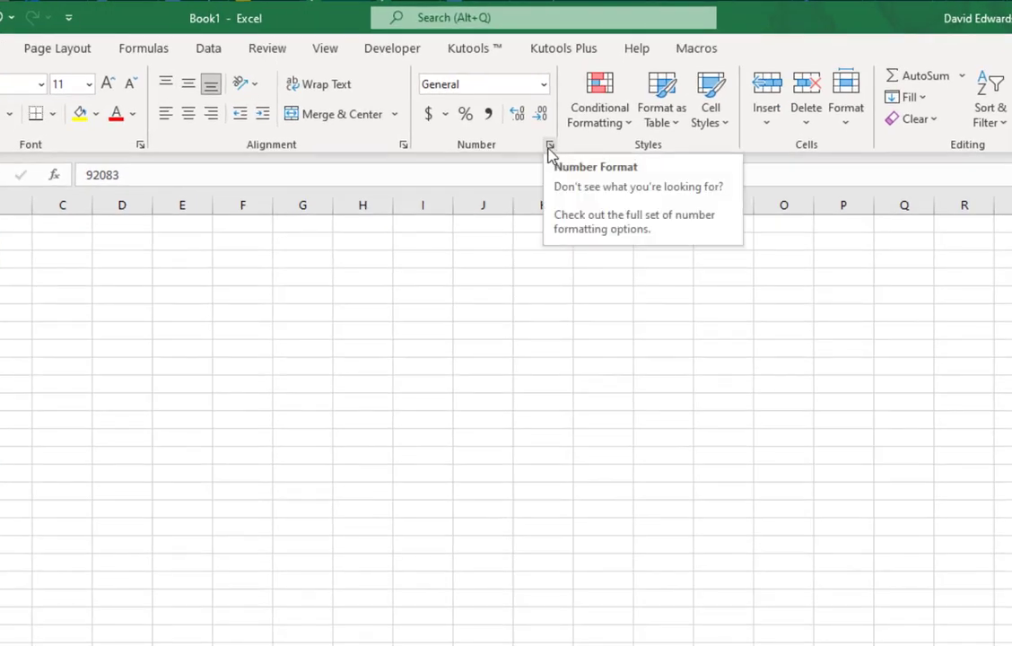
{"action": "left_click", "coordinate": [549, 146]}
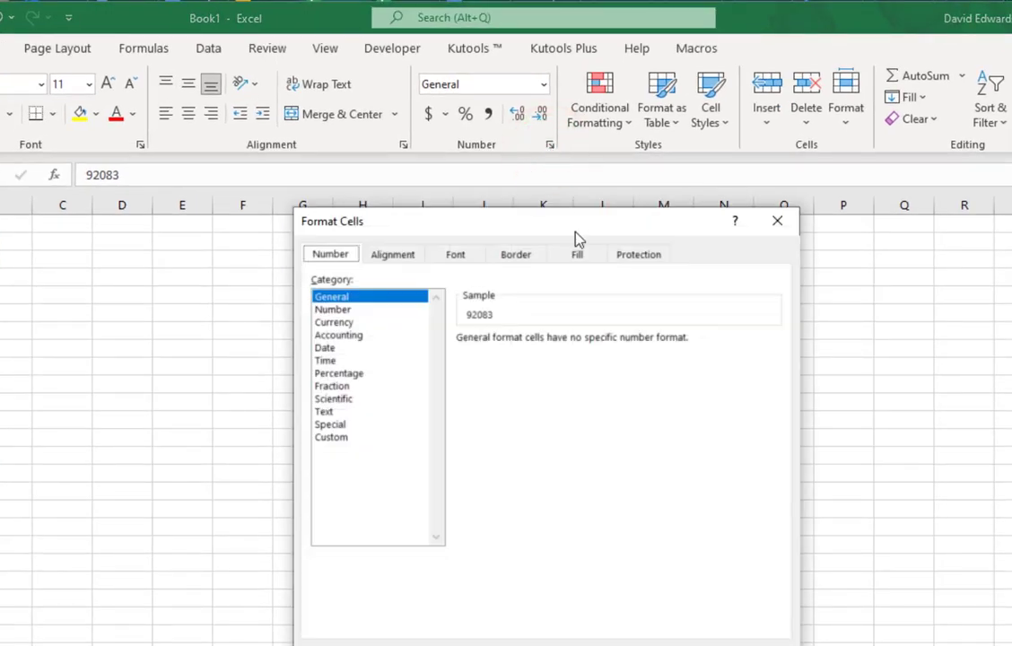
{"action": "left_click_drag", "start_coordinate": [590, 230], "coordinate": [578, 229]}
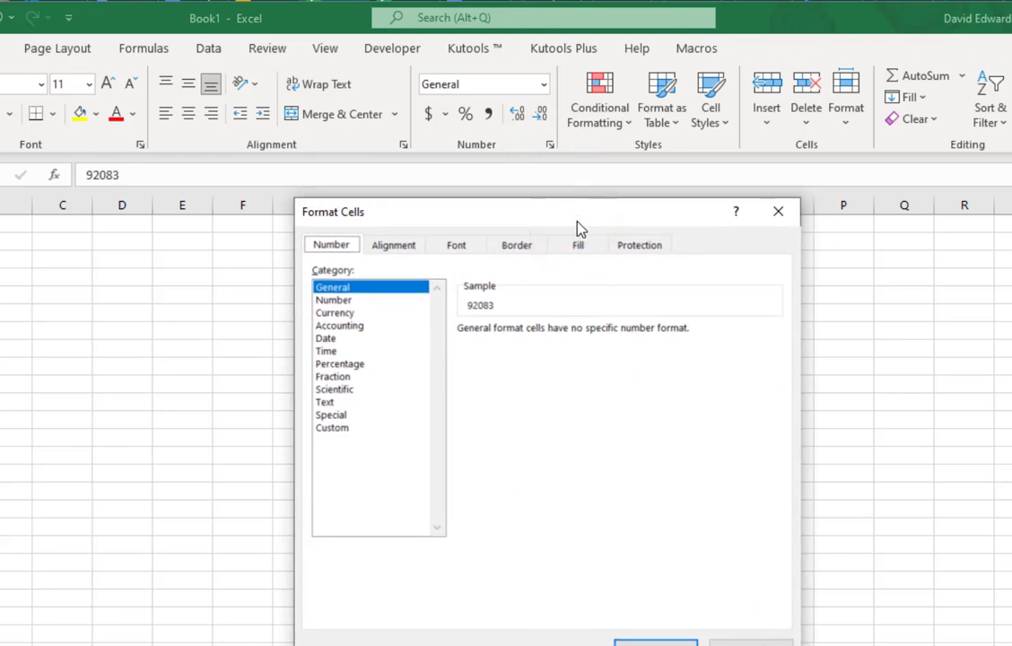
{"action": "left_click", "coordinate": [344, 414]}
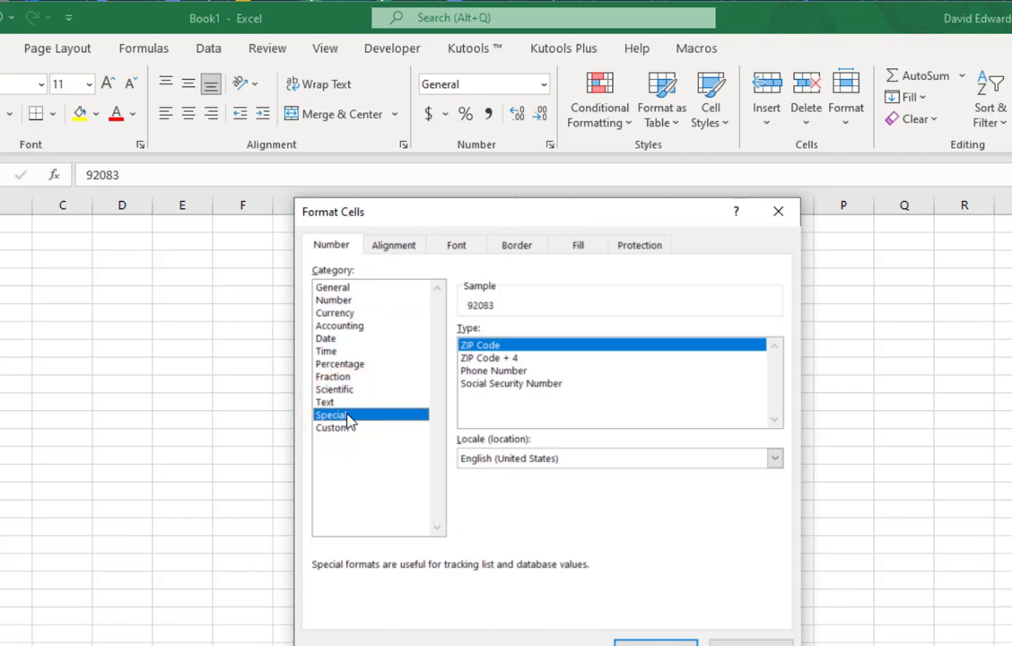
{"action": "left_click", "coordinate": [463, 344]}
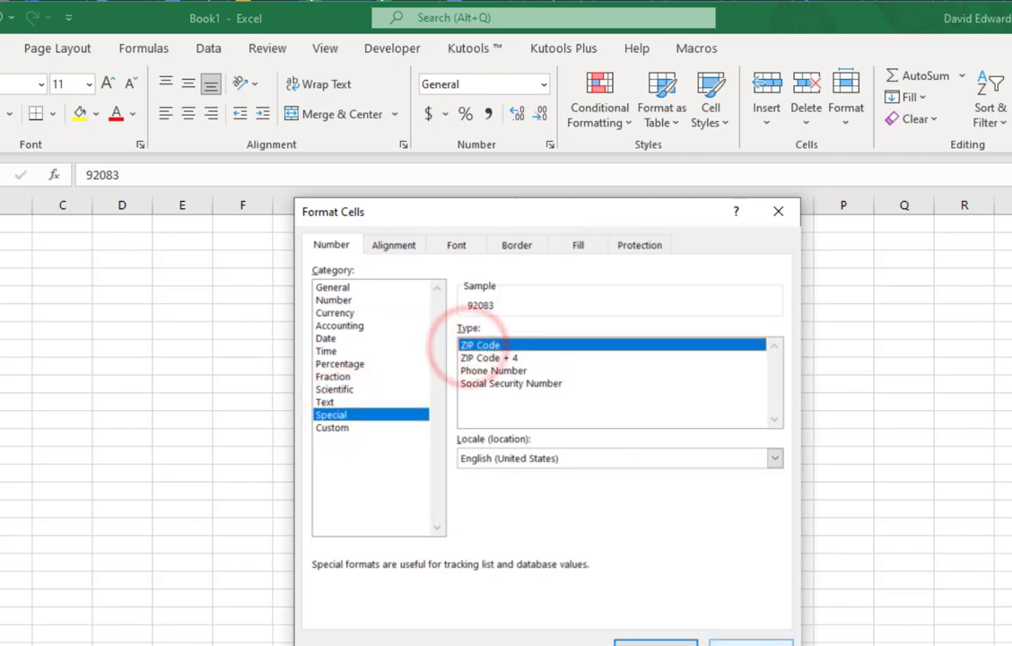
{"action": "left_click", "coordinate": [655, 643]}
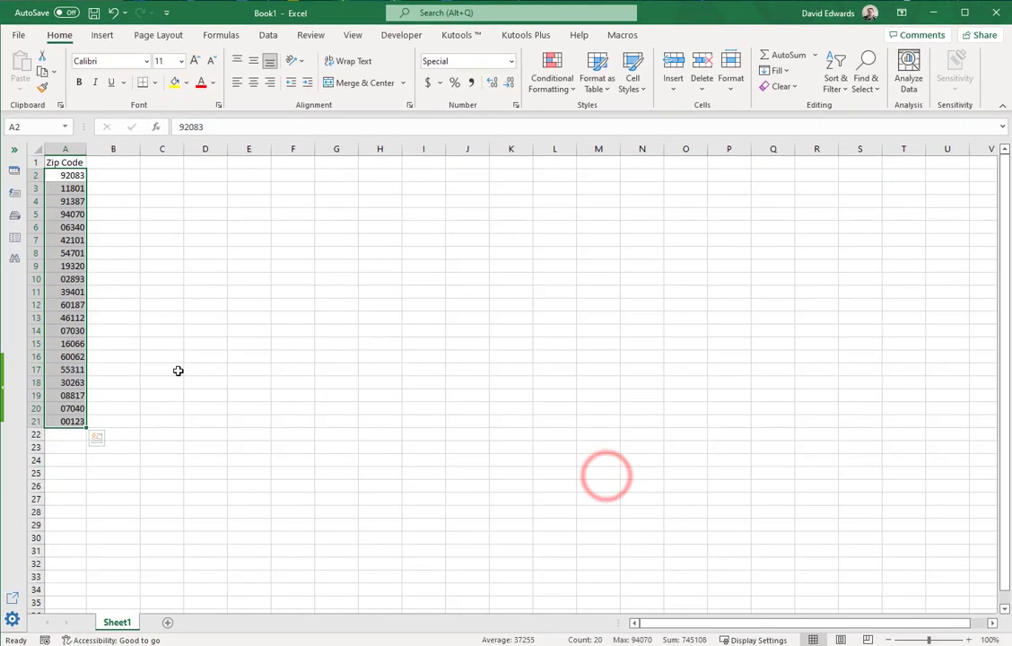
Check the formatted zip codes in column A against their underlying cell values.
{"action": "left_click", "coordinate": [15, 485]}
{"action": "left_click_drag", "start_coordinate": [75, 420], "coordinate": [69, 175]}
{"action": "left_click", "coordinate": [207, 266]}
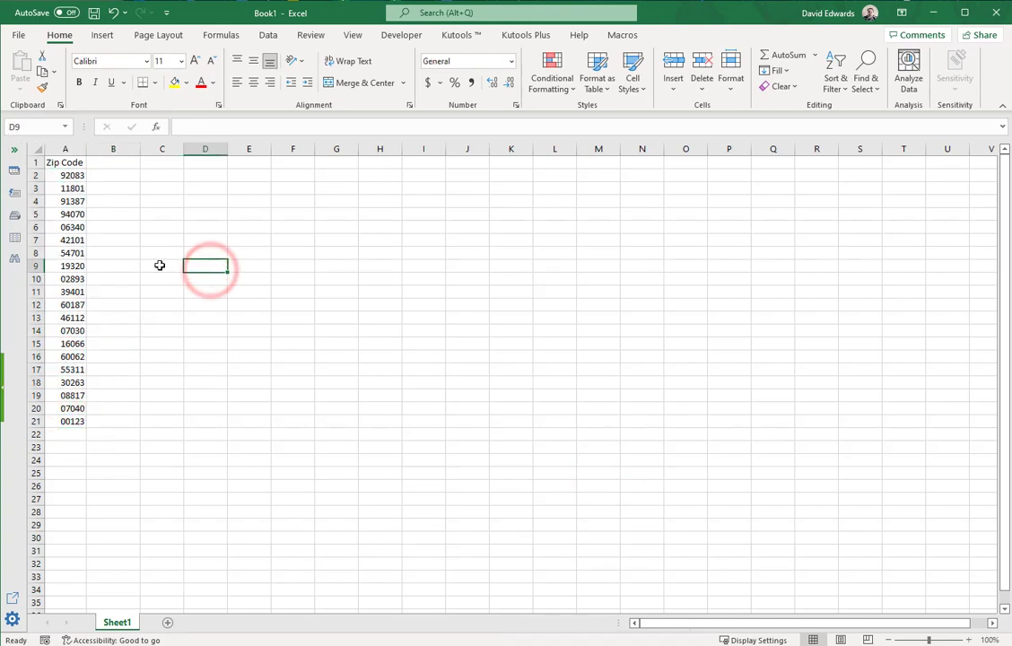
{"action": "left_click", "coordinate": [73, 176]}
{"action": "left_click", "coordinate": [75, 188]}
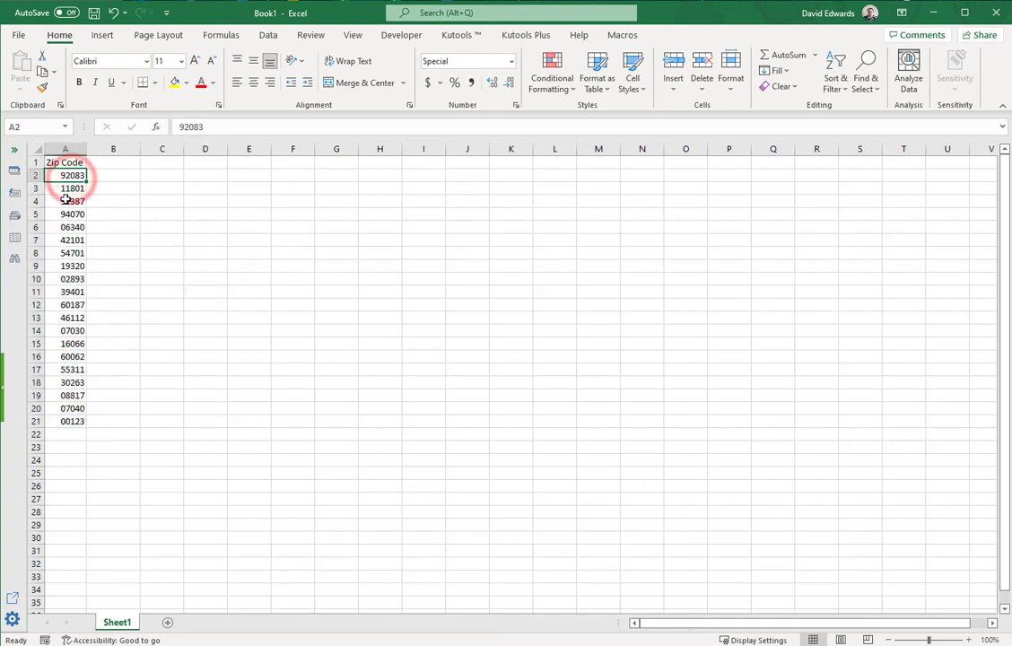
{"action": "left_click", "coordinate": [67, 201]}
Enter the test formula =A14+1 in cell B14 and delete it again.
{"action": "left_click", "coordinate": [133, 332]}
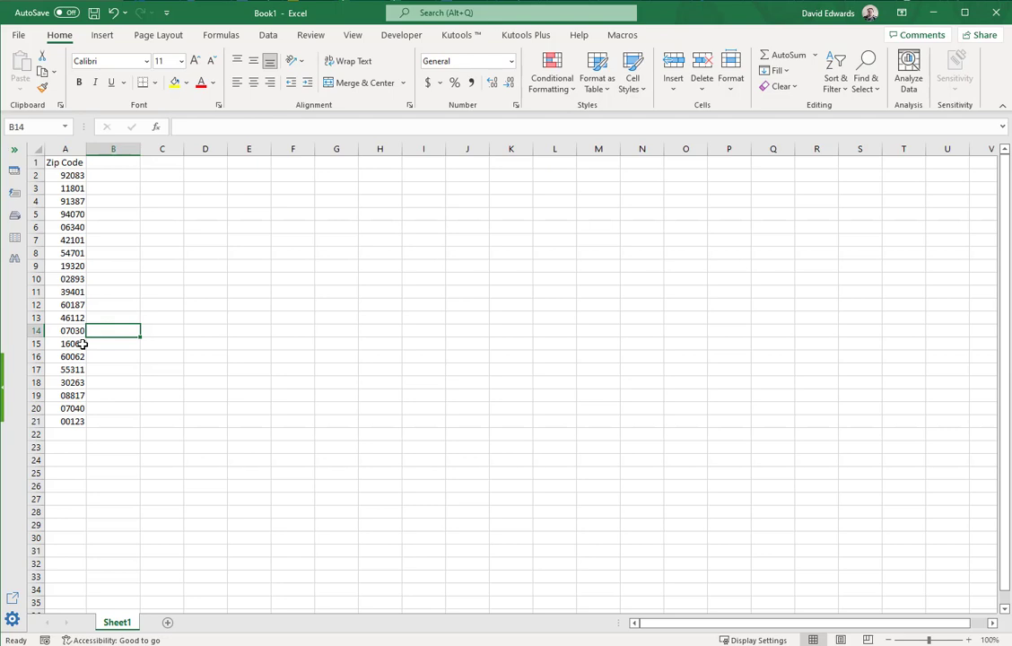
{"action": "type", "text": "="}
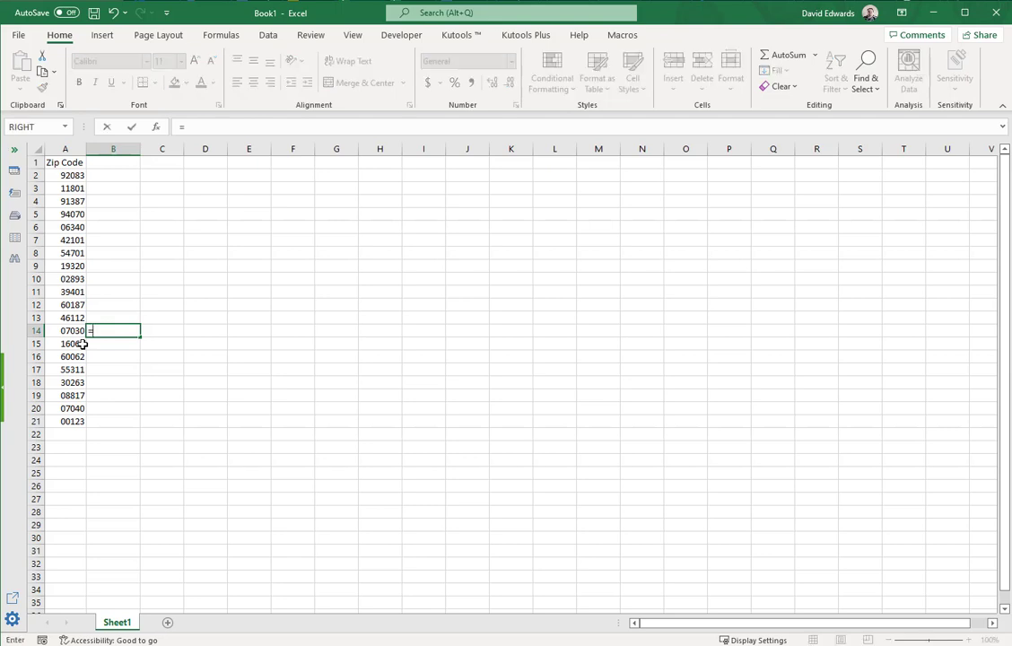
{"action": "type", "text": "A14+1"}
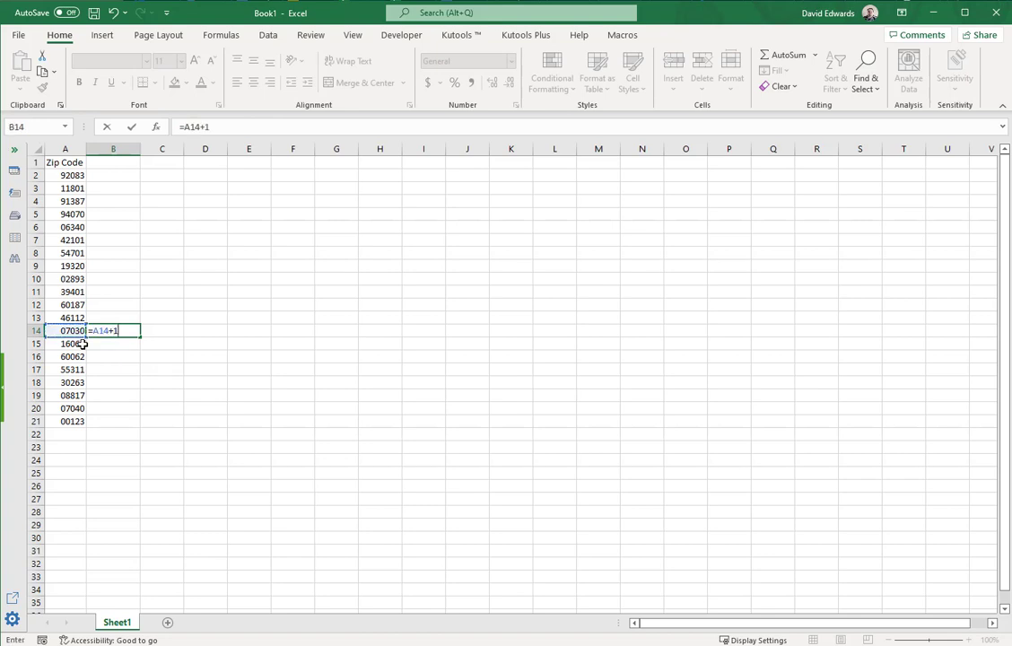
{"action": "key", "text": "Return"}
{"action": "key", "text": "Up"}
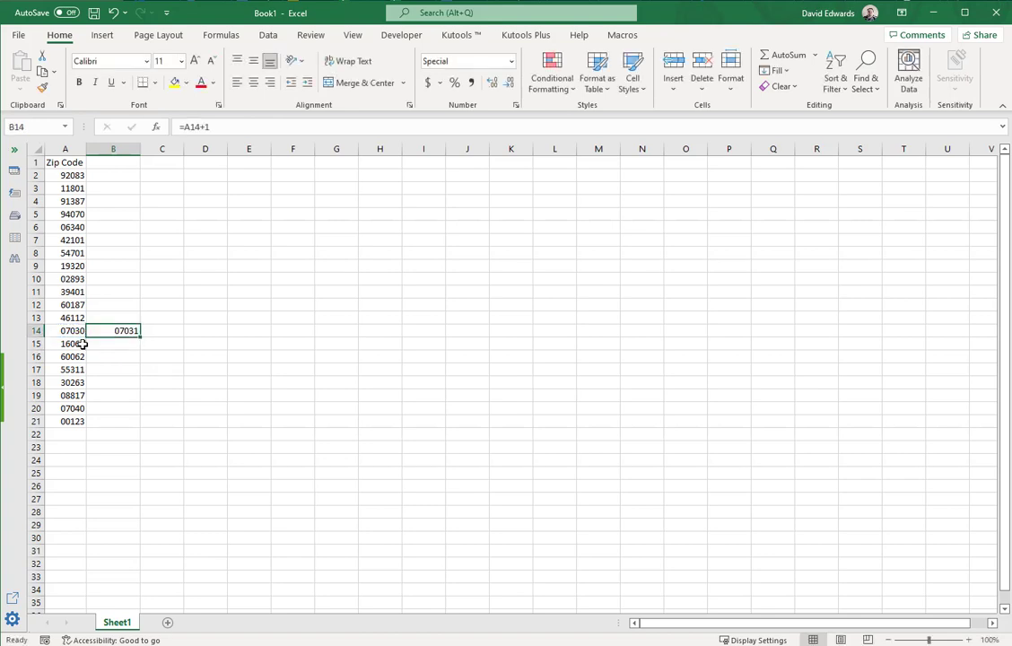
{"action": "key", "text": "Delete"}
{"action": "key", "text": "Left"}
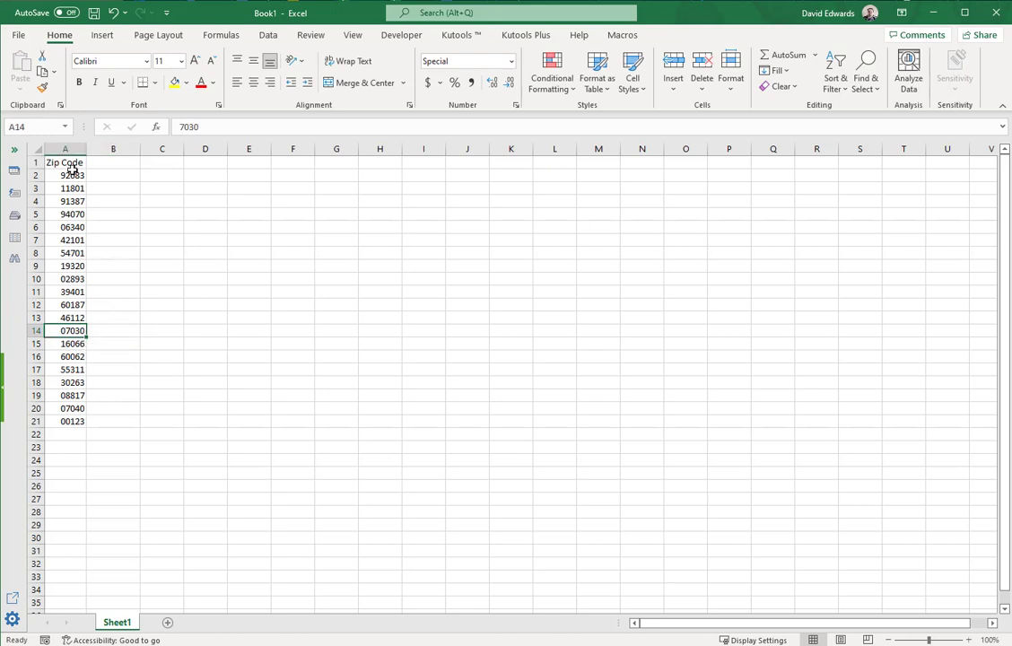
Undo the test formula edits in B14 and the ZIP Code formatting of A2:A21.
{"action": "left_click_drag", "start_coordinate": [79, 175], "coordinate": [74, 415]}
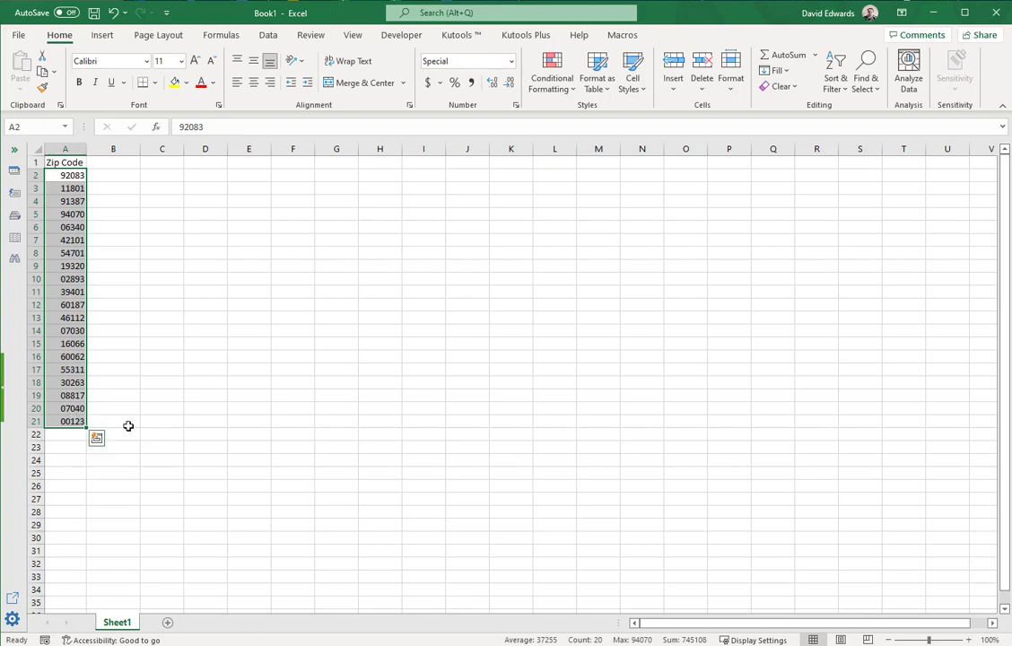
{"action": "left_click", "coordinate": [129, 423]}
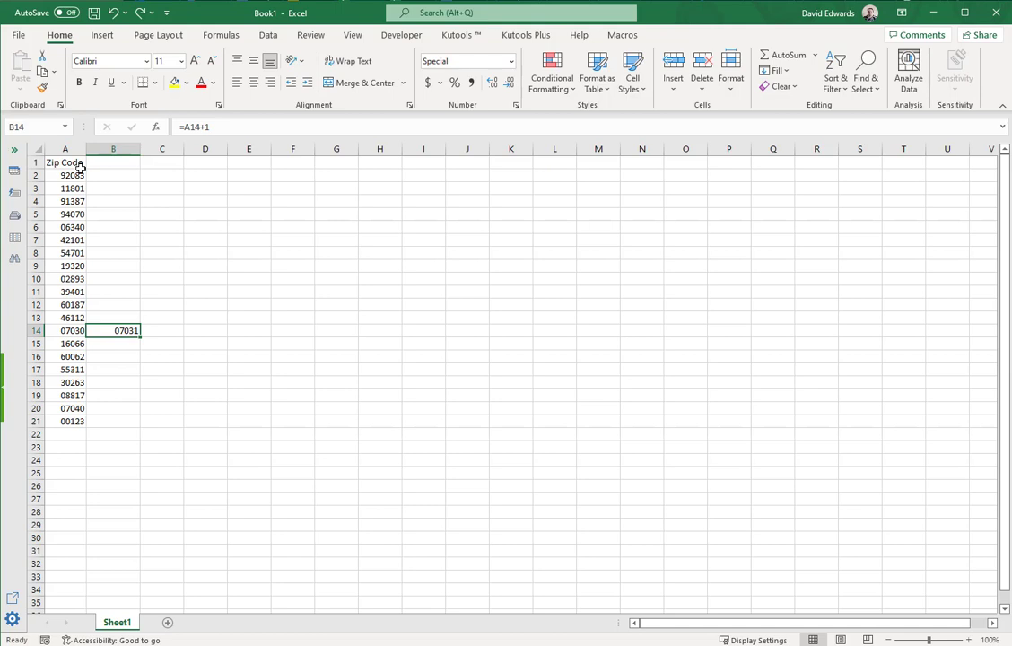
{"action": "key", "text": "ctrl+z"}
{"action": "key", "text": "ctrl+z"}
{"action": "key", "text": "ctrl+z"}
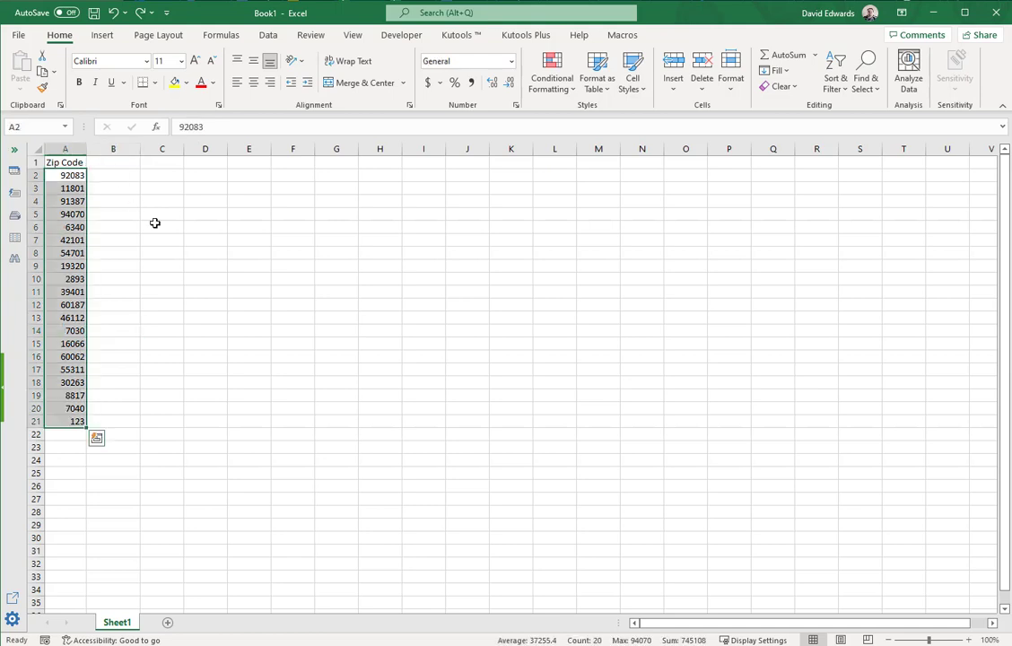
{"action": "left_click", "coordinate": [155, 224]}
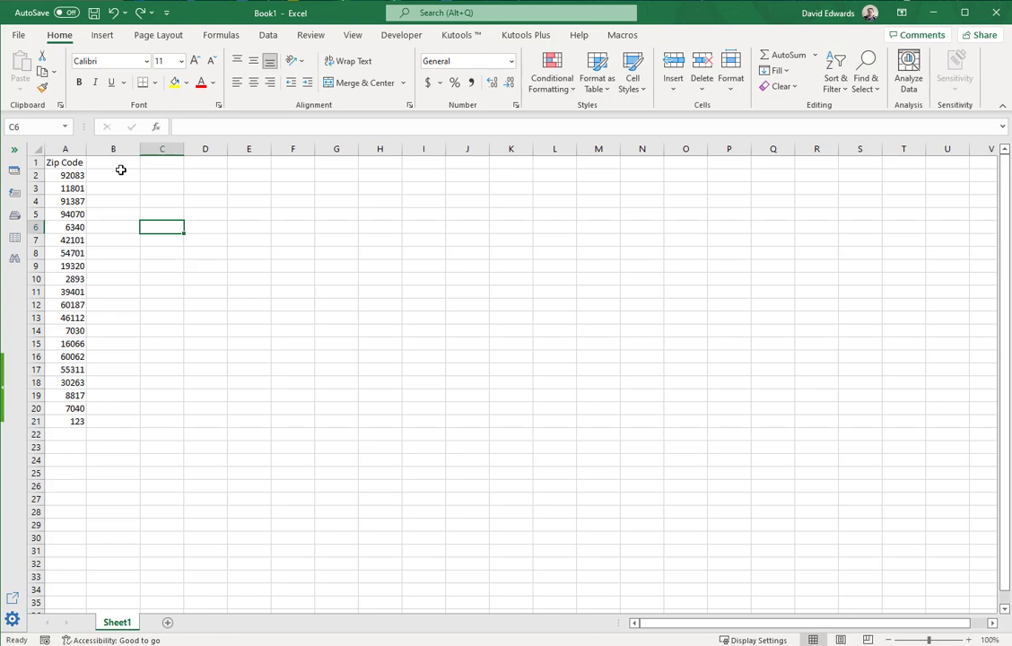
Format the empty cell B2 beside the first zip code as Text.
{"action": "key", "text": "Up"}
{"action": "key", "text": "Up"}
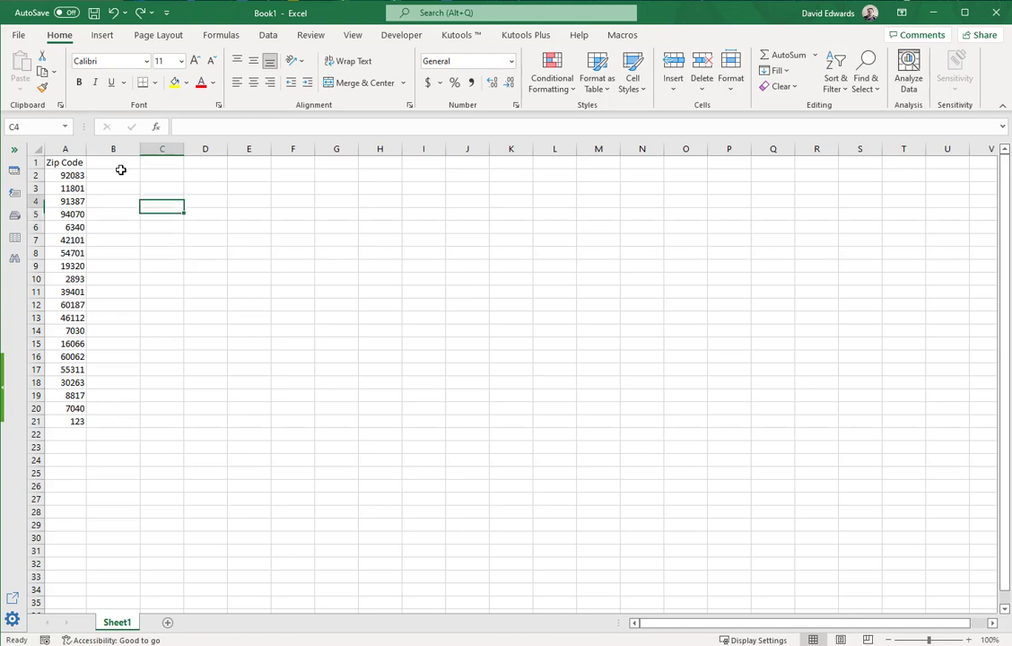
{"action": "key", "text": "Up"}
{"action": "key", "text": "Left"}
{"action": "key", "text": "Up"}
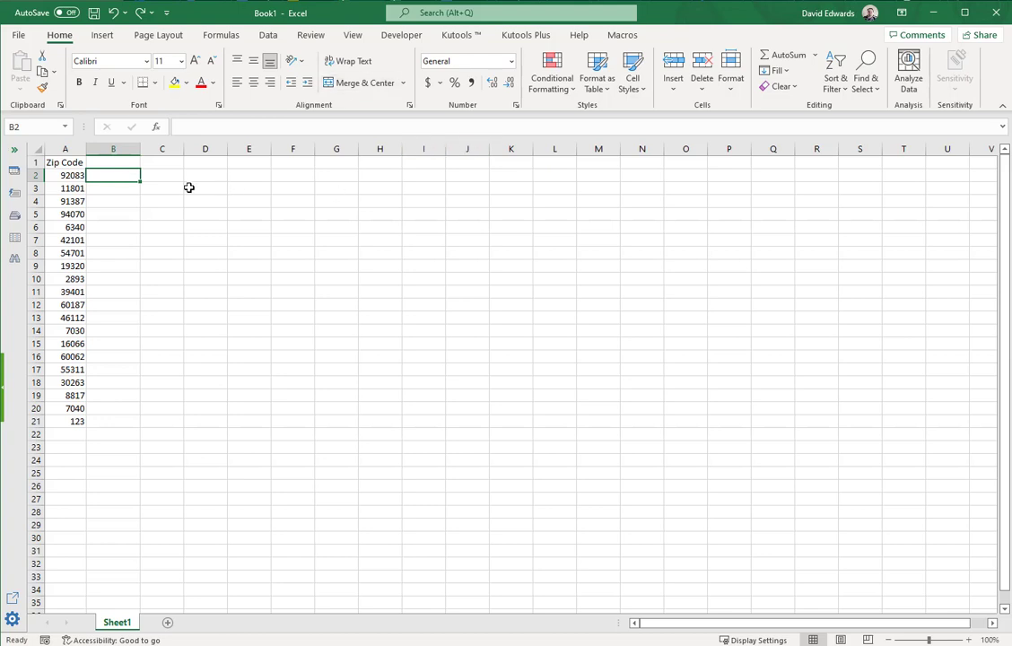
{"action": "left_click", "coordinate": [75, 175]}
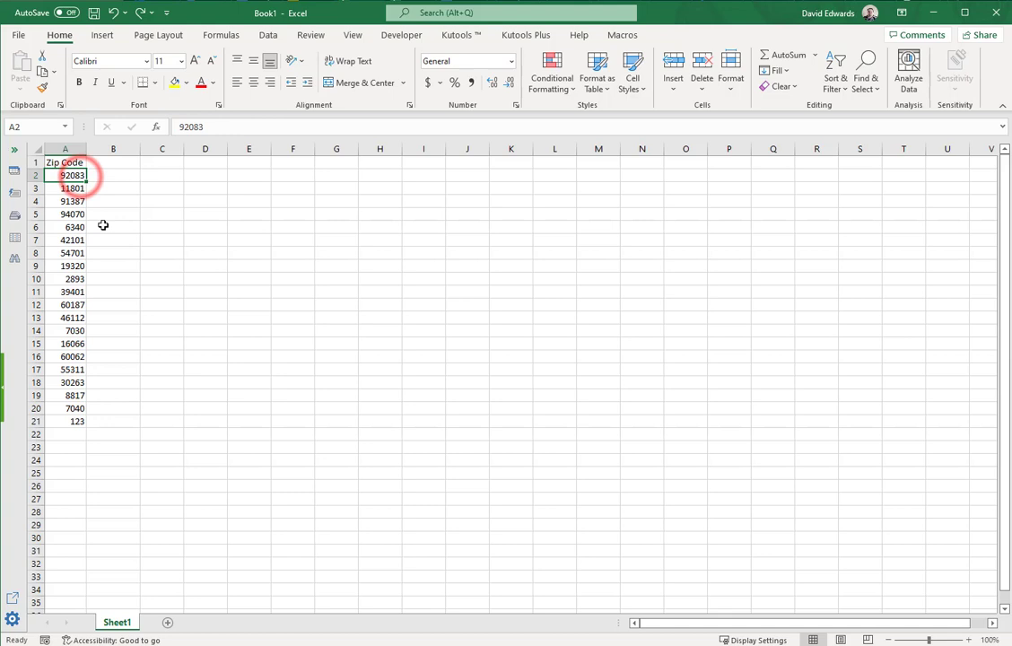
{"action": "left_click", "coordinate": [108, 175]}
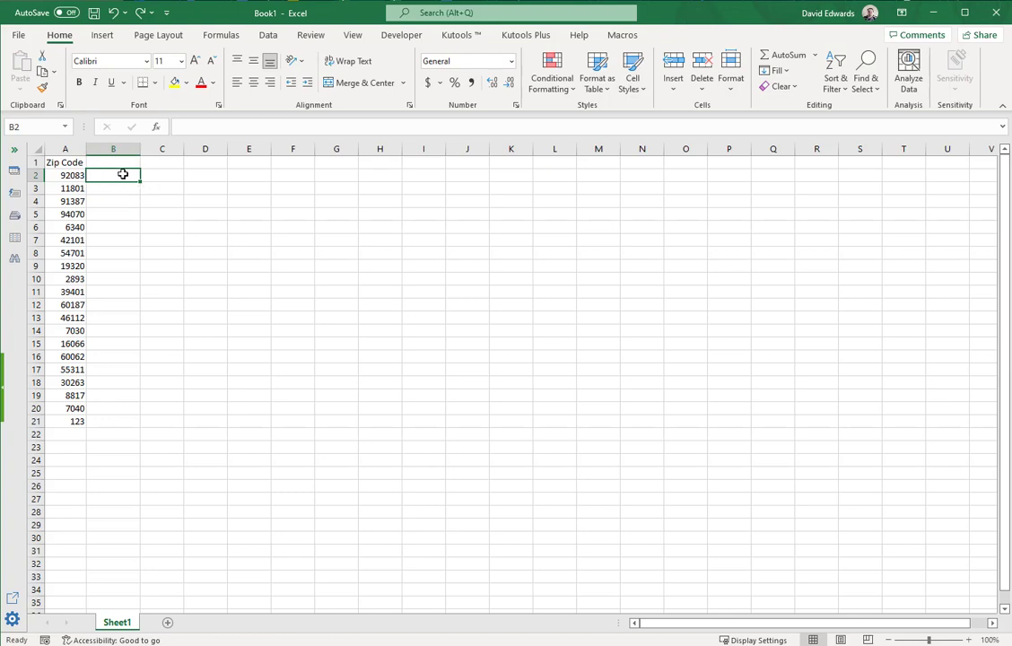
{"action": "mouse_move", "coordinate": [122, 175]}
{"action": "left_mouse_down"}
{"action": "mouse_move", "coordinate": [136, 232]}
{"action": "mouse_move", "coordinate": [138, 174]}
{"action": "left_mouse_up"}
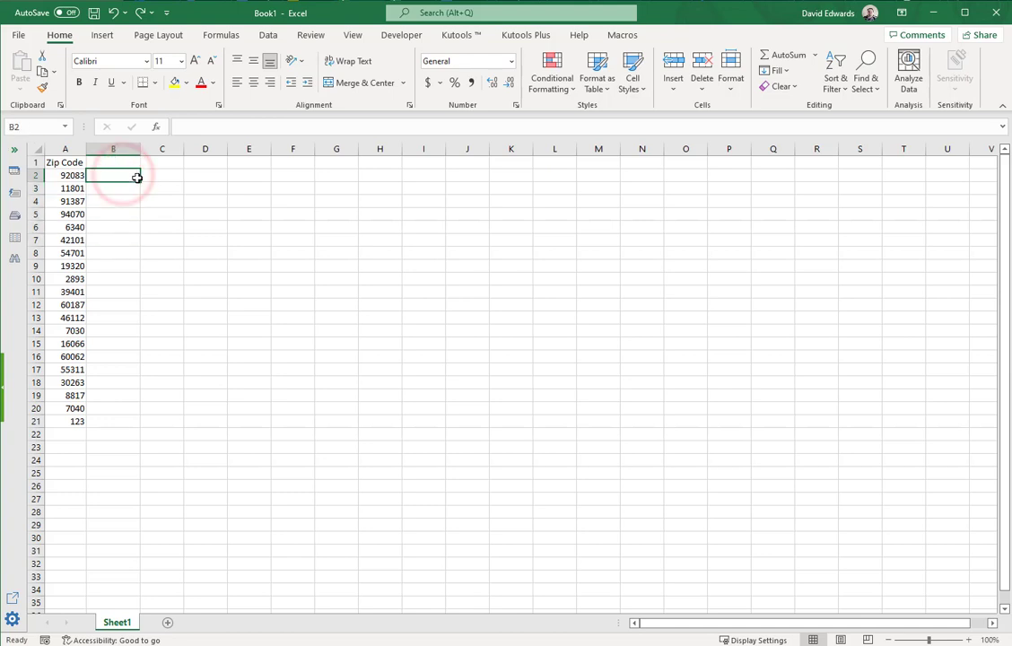
{"action": "left_click", "coordinate": [511, 61]}
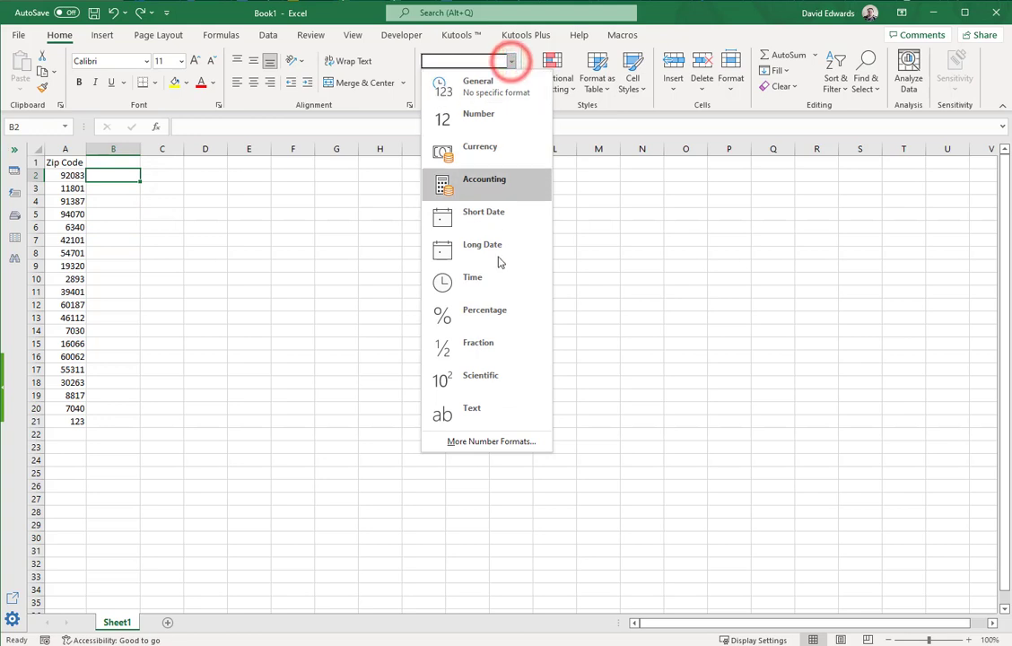
{"action": "left_click", "coordinate": [516, 413]}
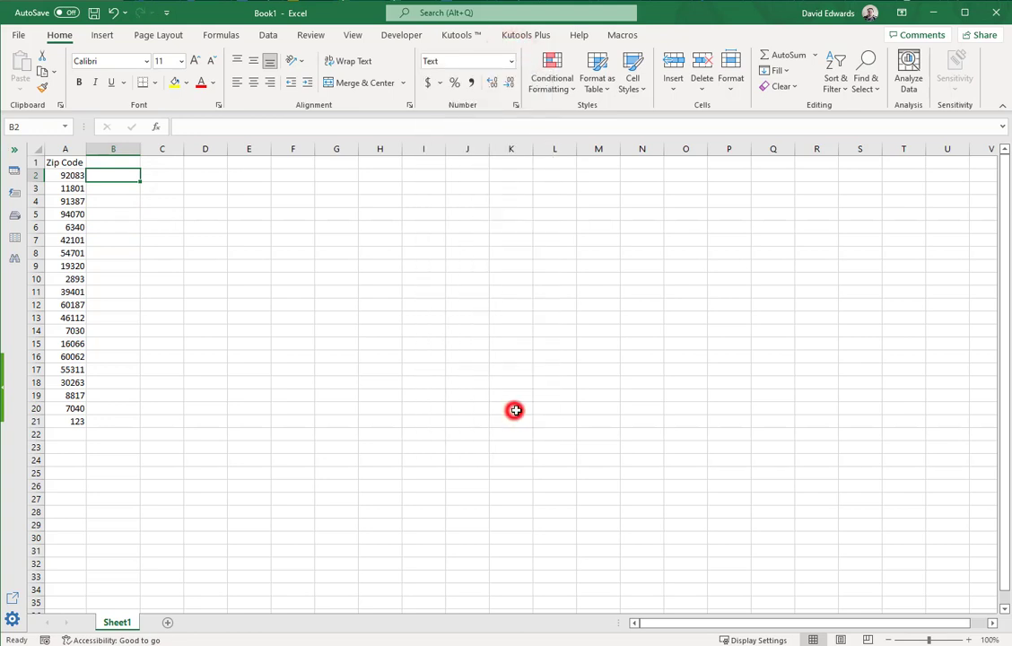
Enter the zip code 06340 with its leading zero in cell B2.
{"action": "left_click", "coordinate": [113, 175]}
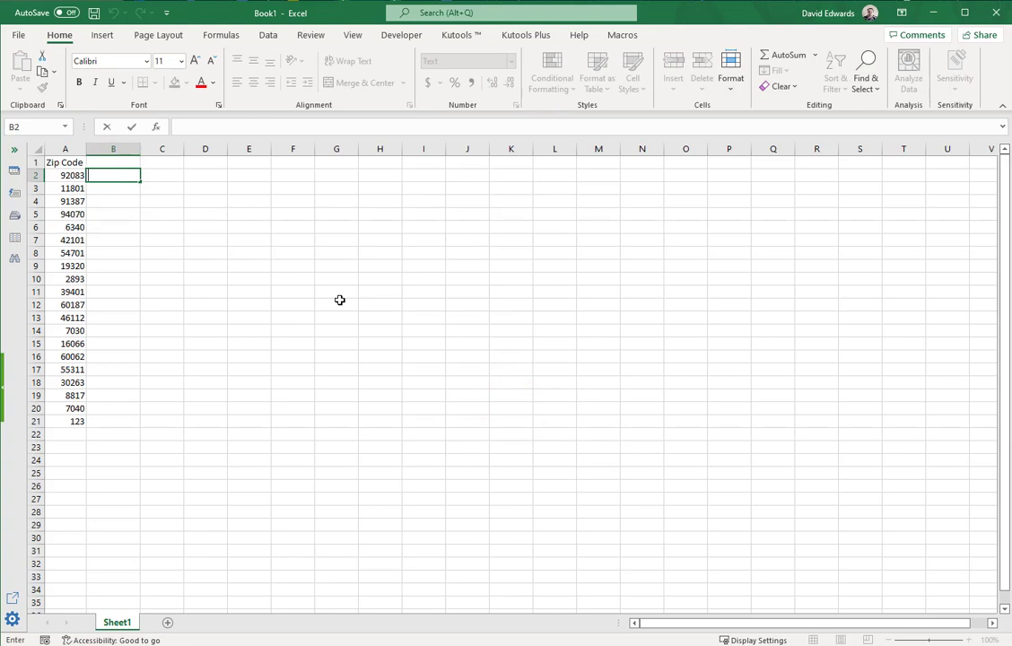
{"action": "type", "text": "06340"}
{"action": "key", "text": "Return"}
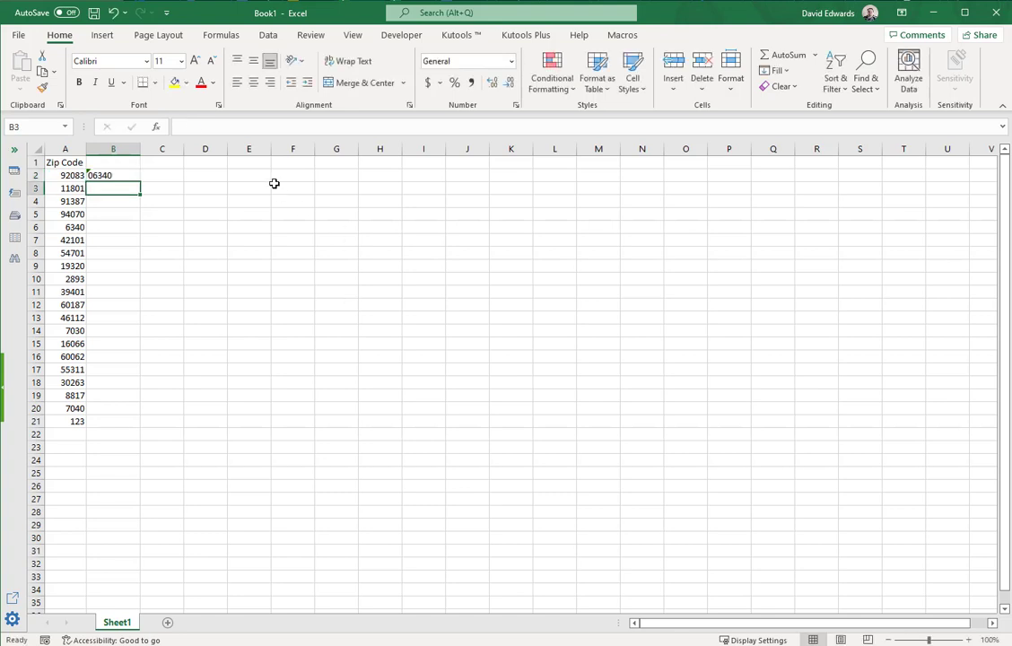
Review the error options for the zip code in B2 and ignore its number-stored-as-text error.
{"action": "left_click", "coordinate": [130, 172]}
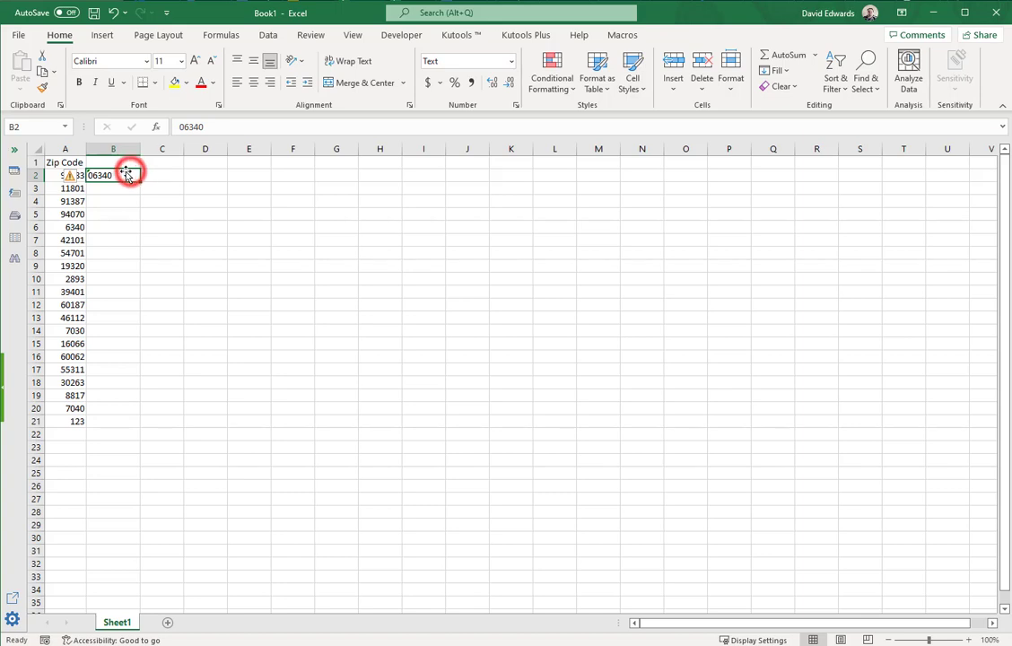
{"action": "left_click", "coordinate": [67, 176]}
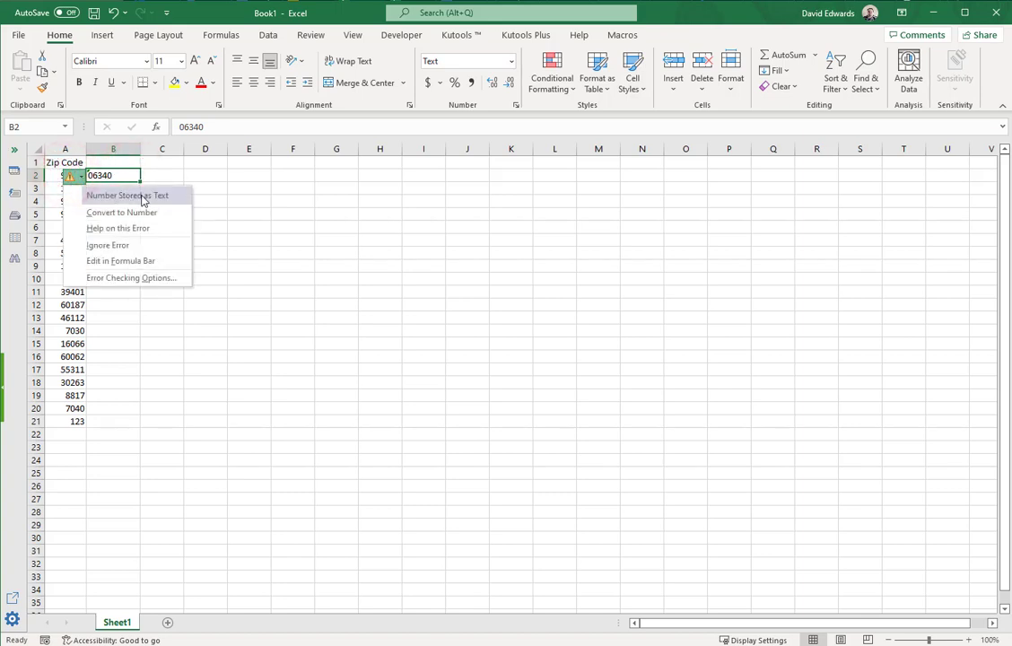
{"action": "left_click", "coordinate": [252, 175]}
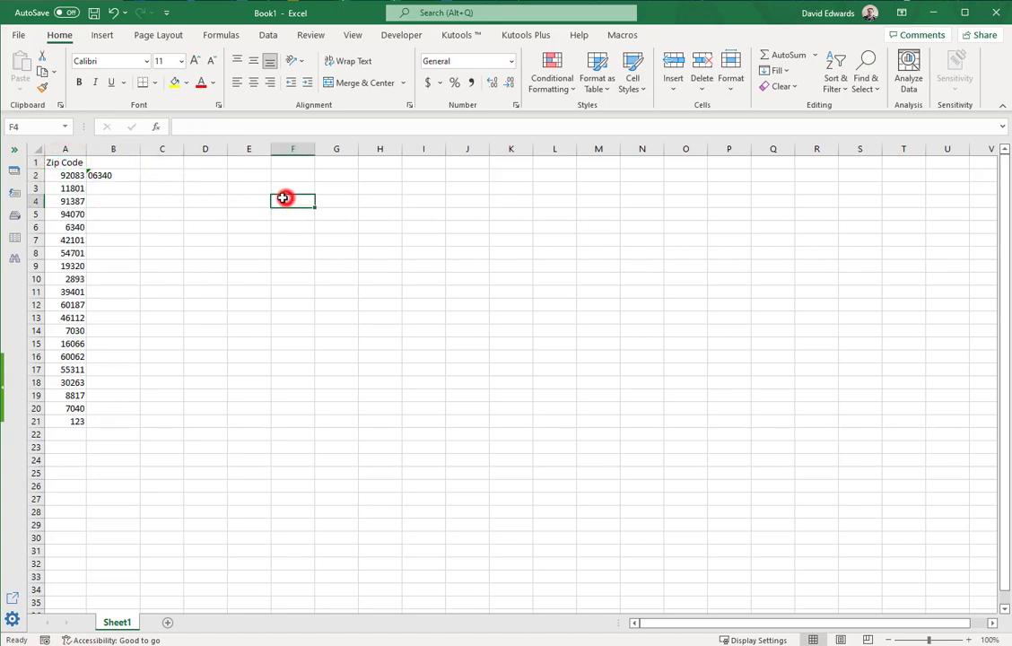
{"action": "left_click", "coordinate": [126, 176]}
{"action": "left_click", "coordinate": [69, 176]}
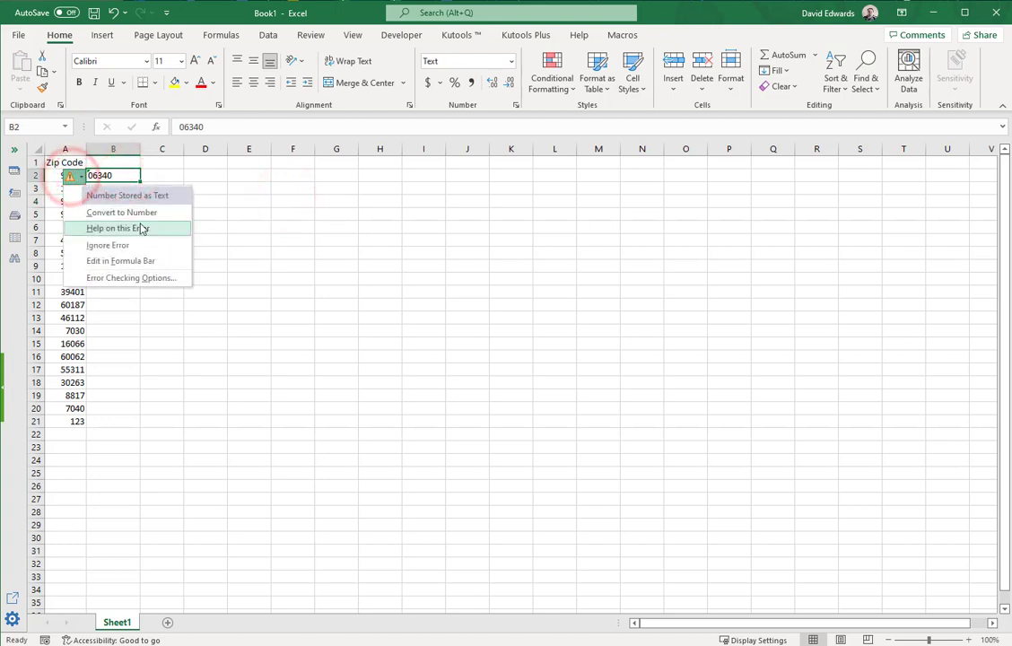
{"action": "left_click", "coordinate": [151, 245]}
{"action": "left_click", "coordinate": [237, 265]}
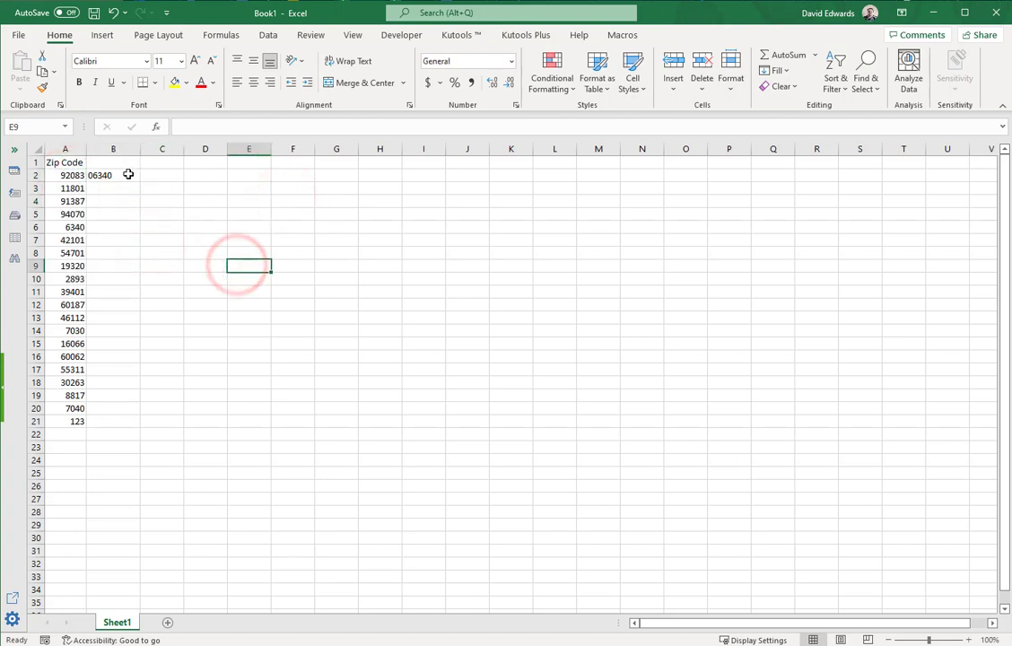
{"action": "left_click", "coordinate": [128, 176]}
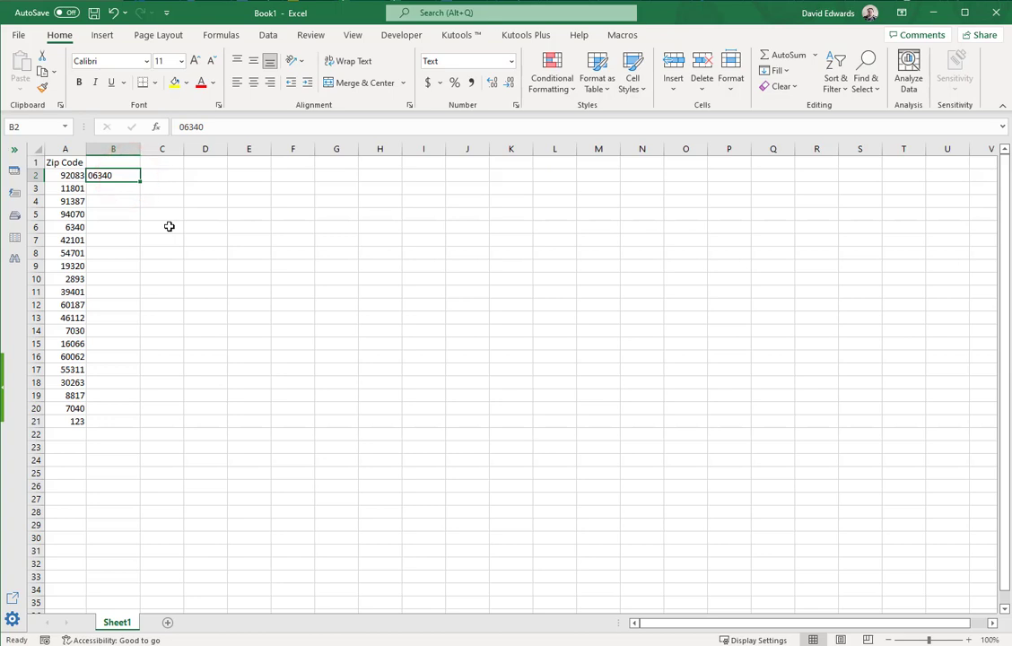
Format the empty cells B3:B21 as Text.
{"action": "left_click_drag", "start_coordinate": [113, 188], "coordinate": [113, 421]}
{"action": "left_click", "coordinate": [509, 60]}
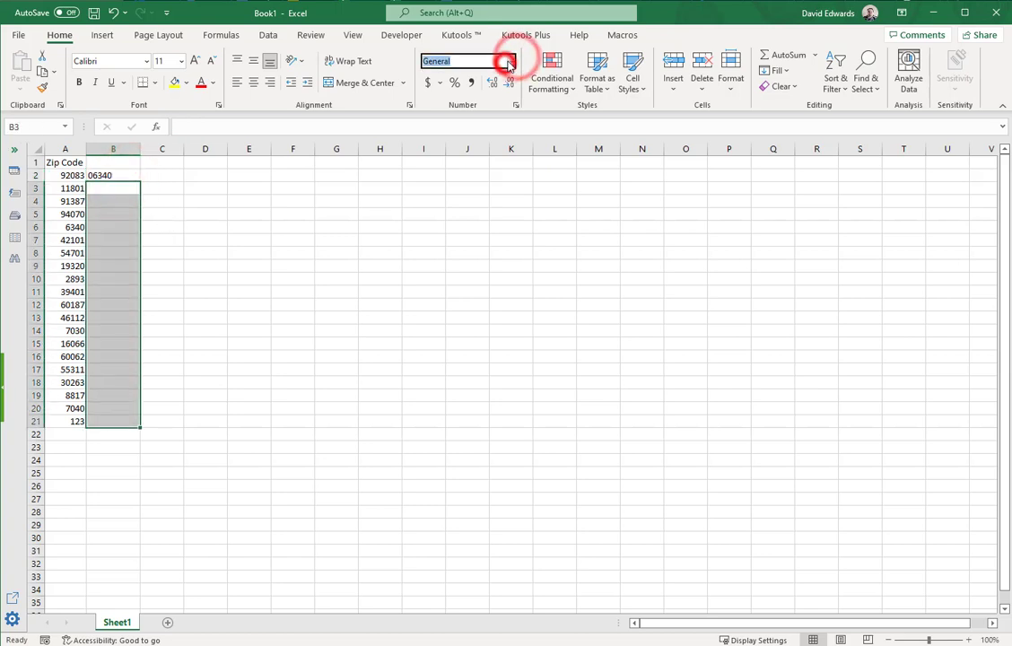
{"action": "left_click", "coordinate": [529, 417]}
{"action": "left_click", "coordinate": [274, 354]}
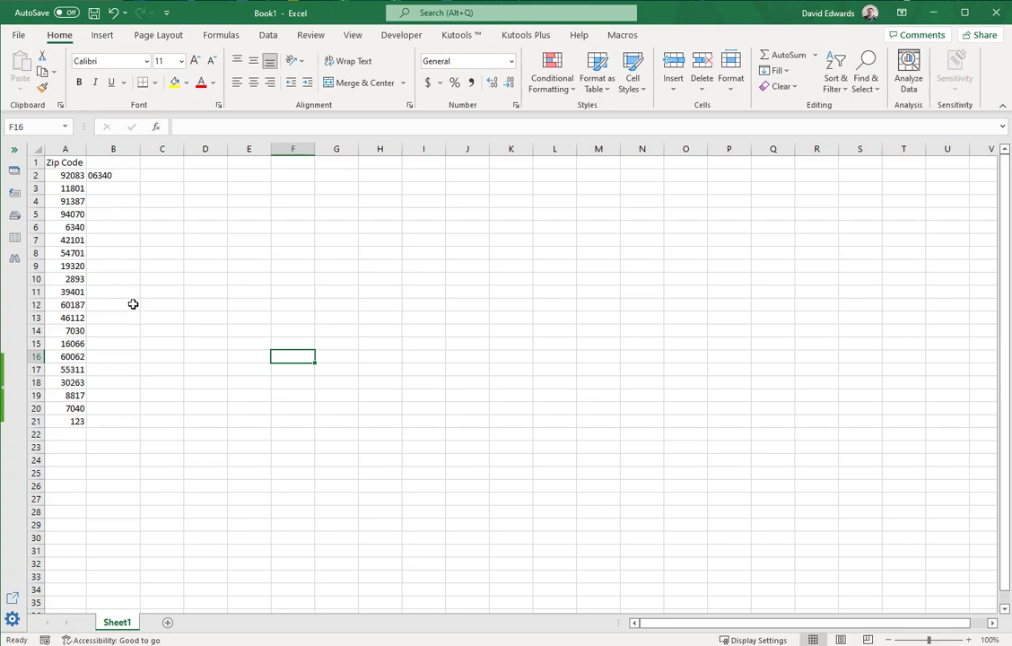
Copy the zip code from A6 into B6 and delete the pasted value again.
{"action": "left_click", "coordinate": [114, 174]}
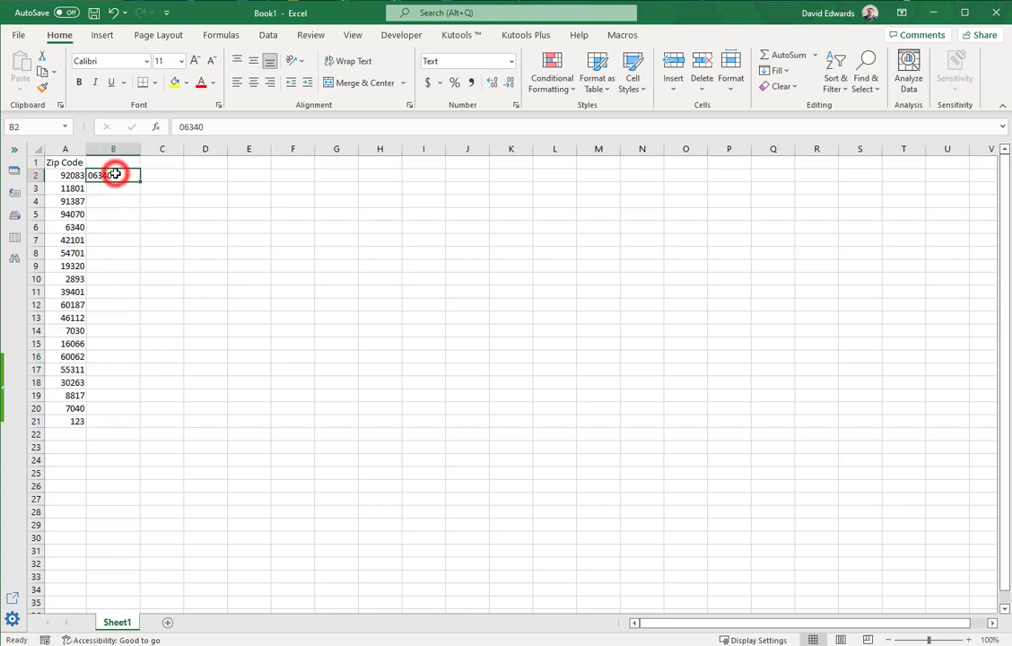
{"action": "left_click", "coordinate": [80, 225]}
{"action": "key", "text": "ctrl+c"}
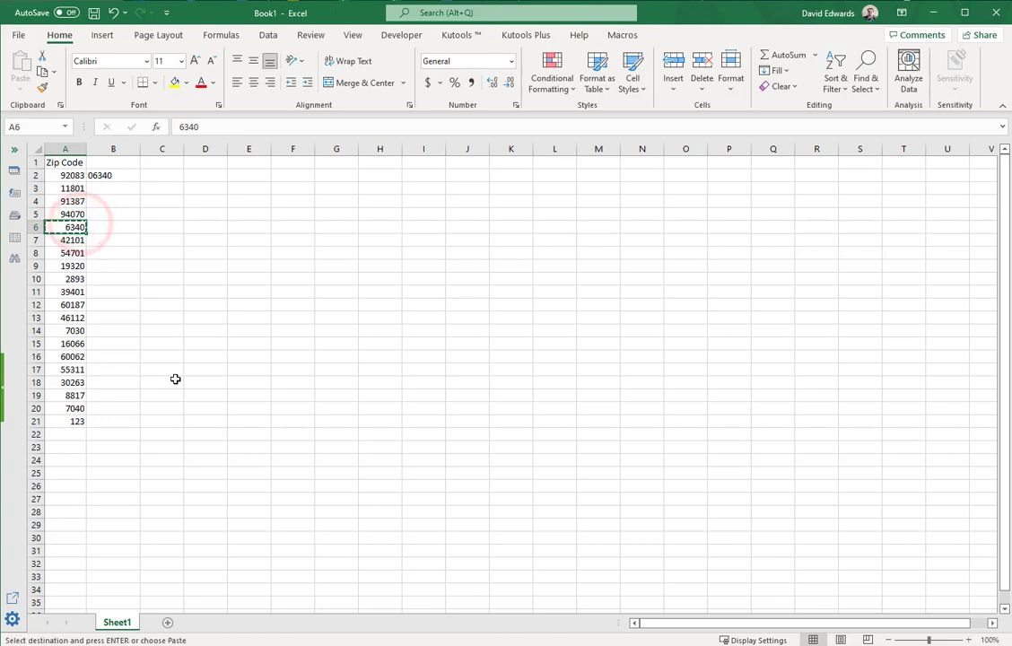
{"action": "key", "text": "Right"}
{"action": "key", "text": "ctrl+v"}
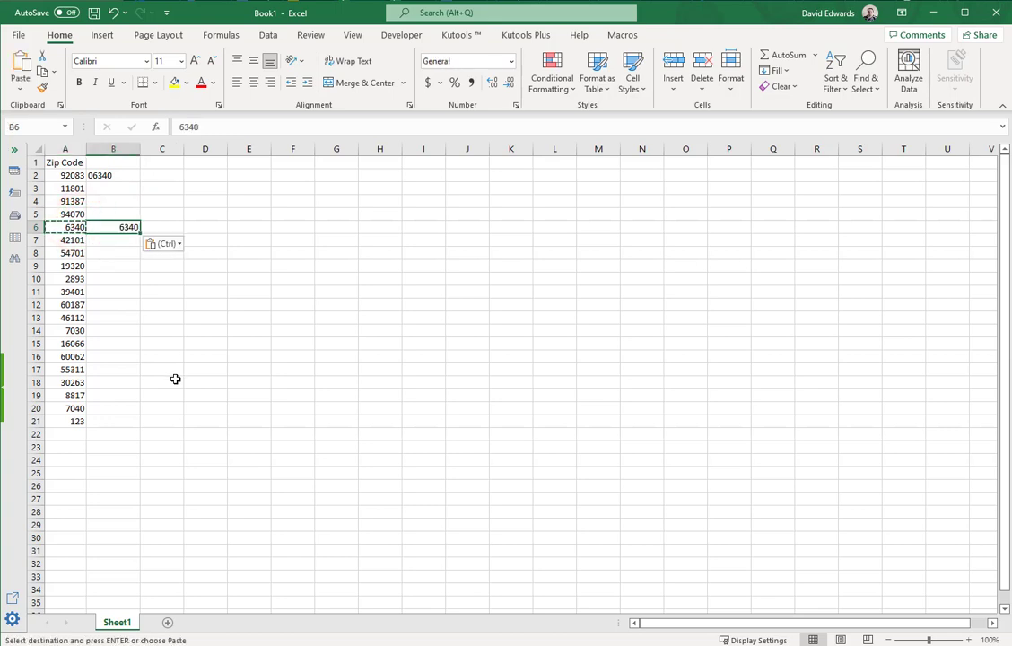
{"action": "key", "text": "ctrl+v"}
{"action": "key", "text": "Delete"}
Clear the zip code entered in cell B2.
{"action": "key", "text": "Up"}
{"action": "key", "text": "Up"}
{"action": "key", "text": "Up"}
{"action": "key", "text": "Up"}
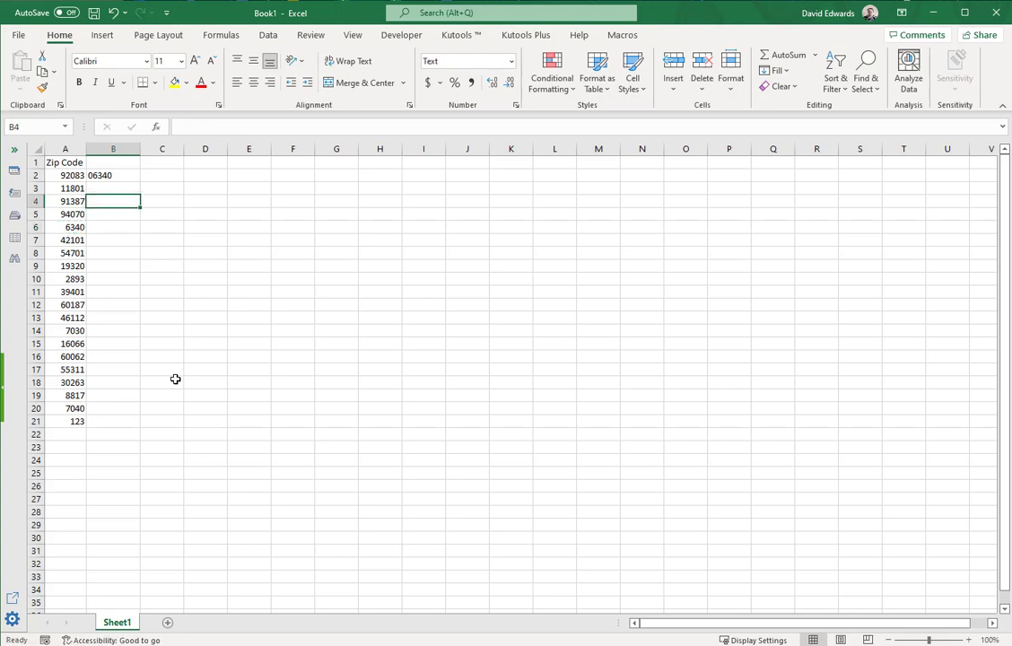
{"action": "key", "text": "Delete"}
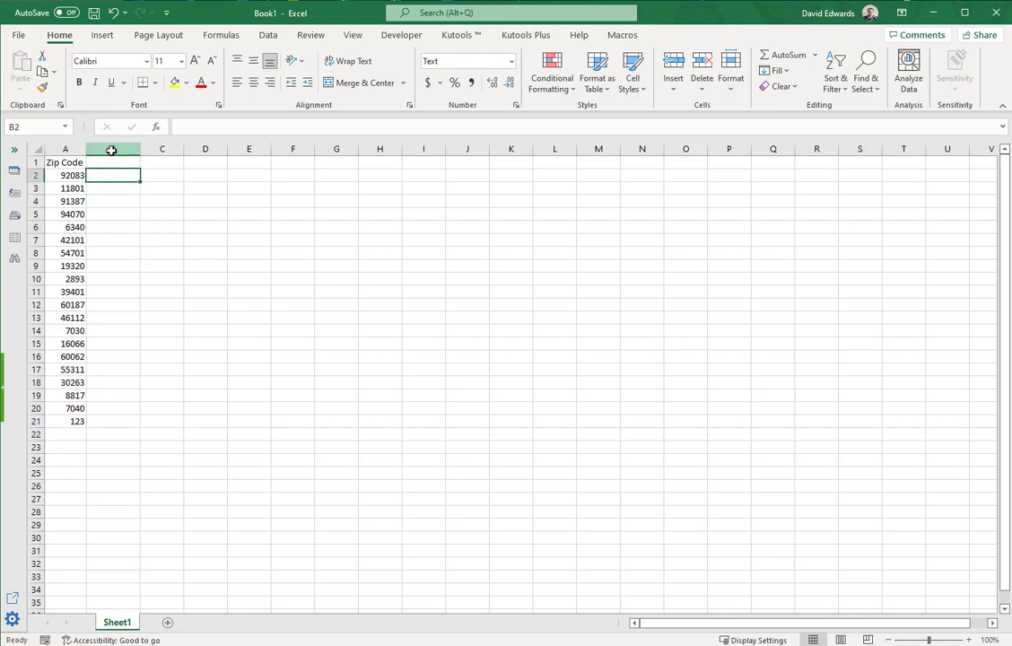
Undo the test entries and Text formatting in column B and cancel the copy selection.
{"action": "left_click", "coordinate": [112, 149]}
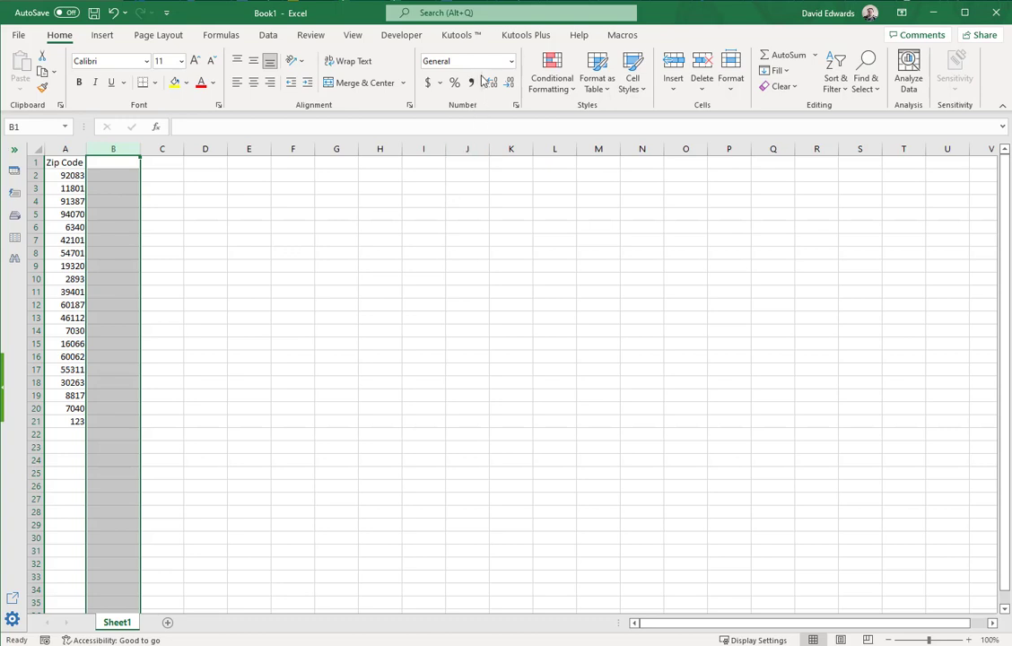
{"action": "left_click", "coordinate": [205, 234]}
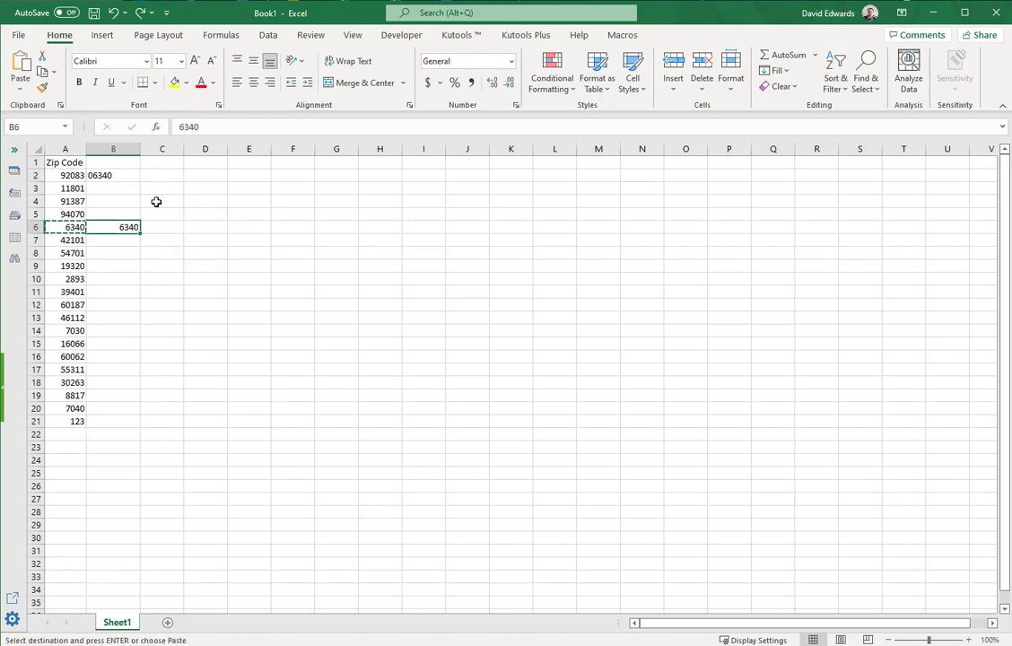
{"action": "key", "text": "Delete"}
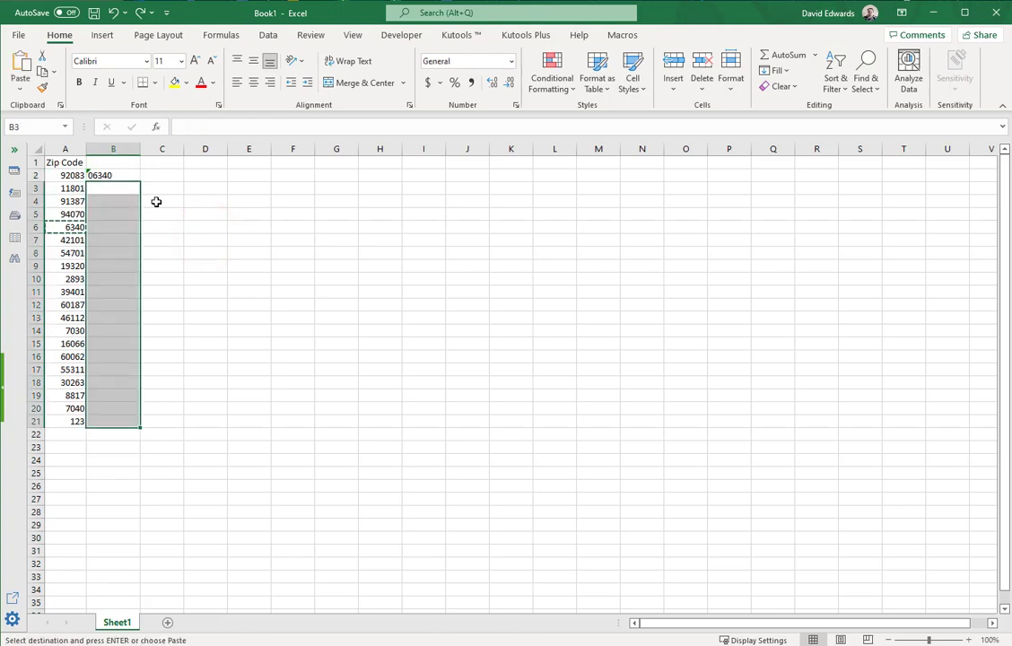
{"action": "key", "text": "ctrl+z"}
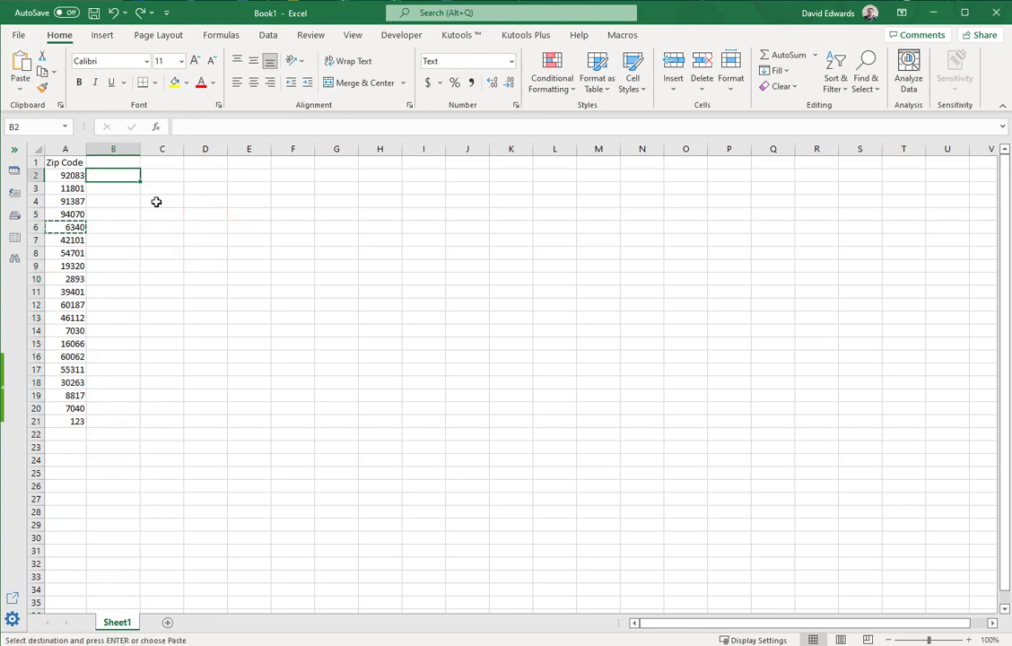
{"action": "left_click", "coordinate": [222, 214]}
{"action": "key", "text": "Escape"}
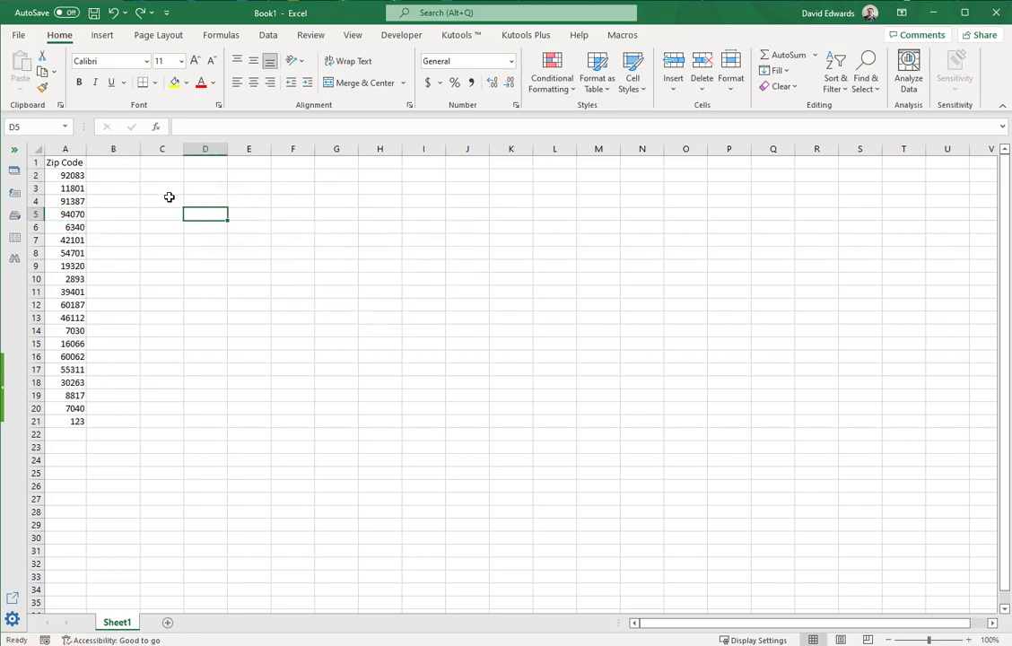
Browse the available text functions for cell B2, then close the list without inserting one.
{"action": "left_click", "coordinate": [133, 187]}
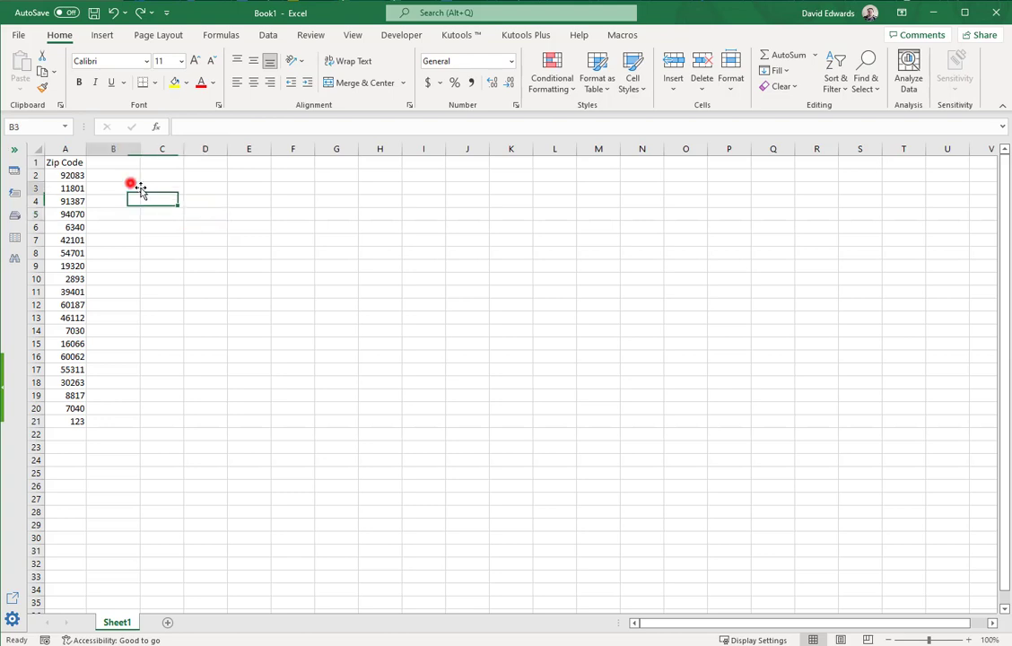
{"action": "left_click", "coordinate": [115, 175]}
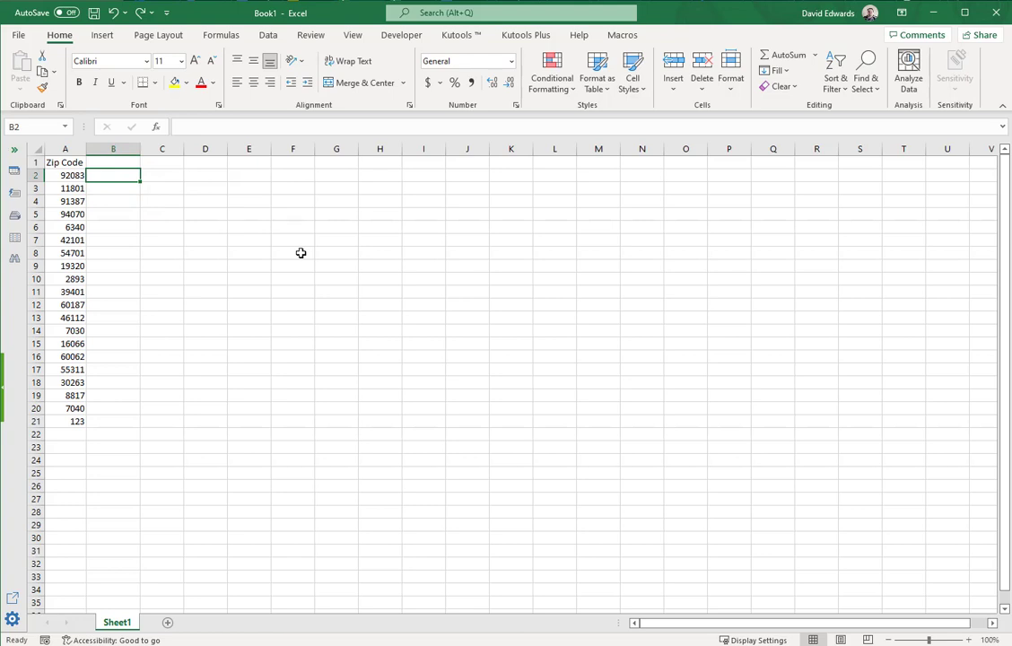
{"action": "left_click", "coordinate": [221, 36]}
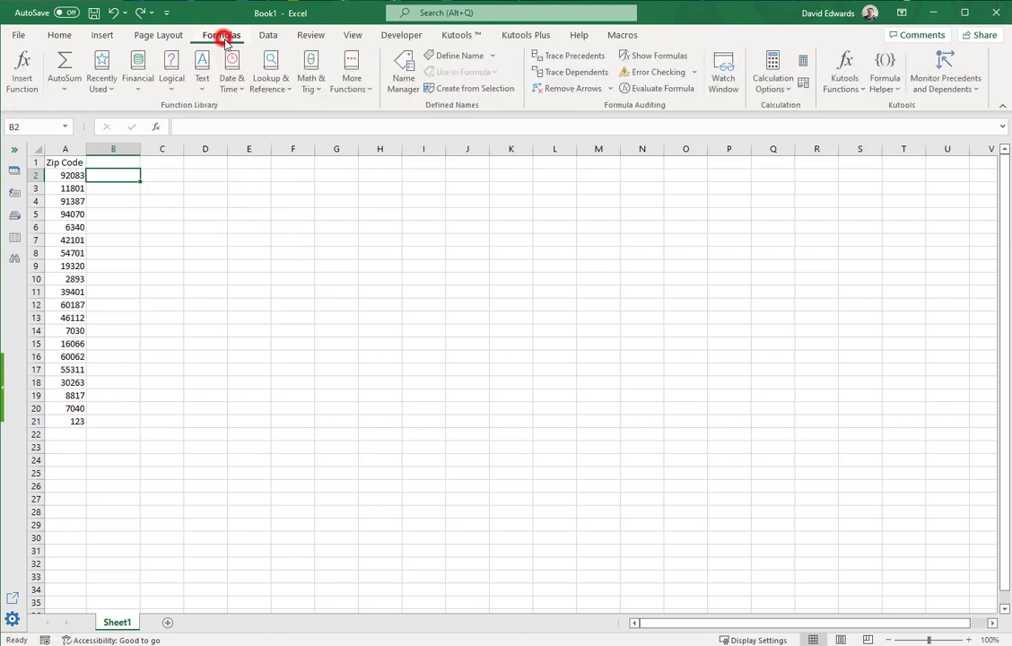
{"action": "left_click", "coordinate": [204, 83]}
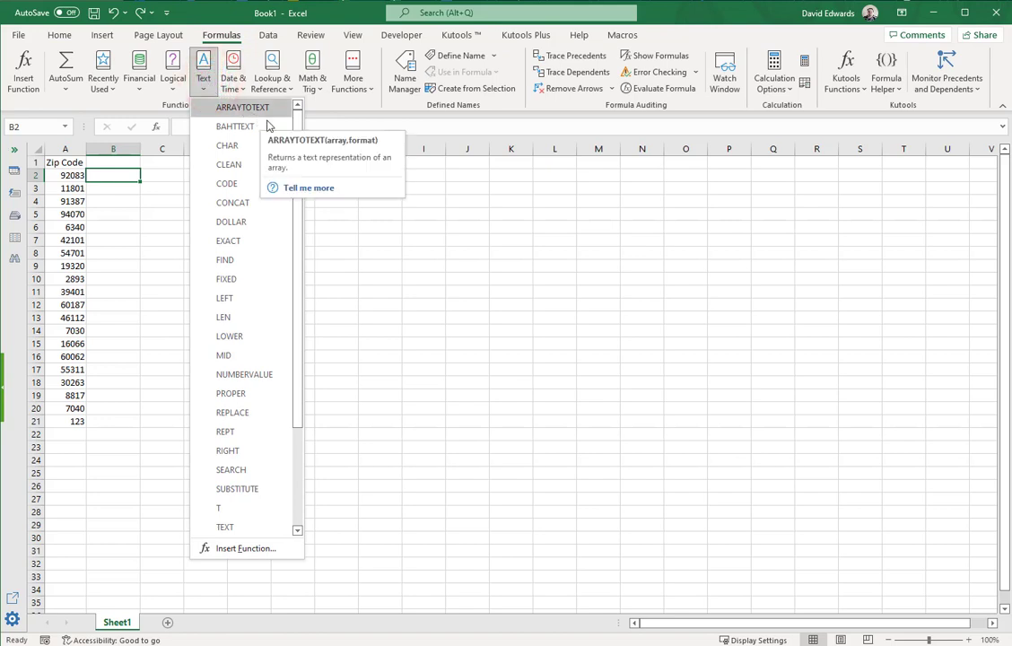
{"action": "scroll", "coordinate": [260, 272], "scroll_direction": "down", "scroll_amount": 3}
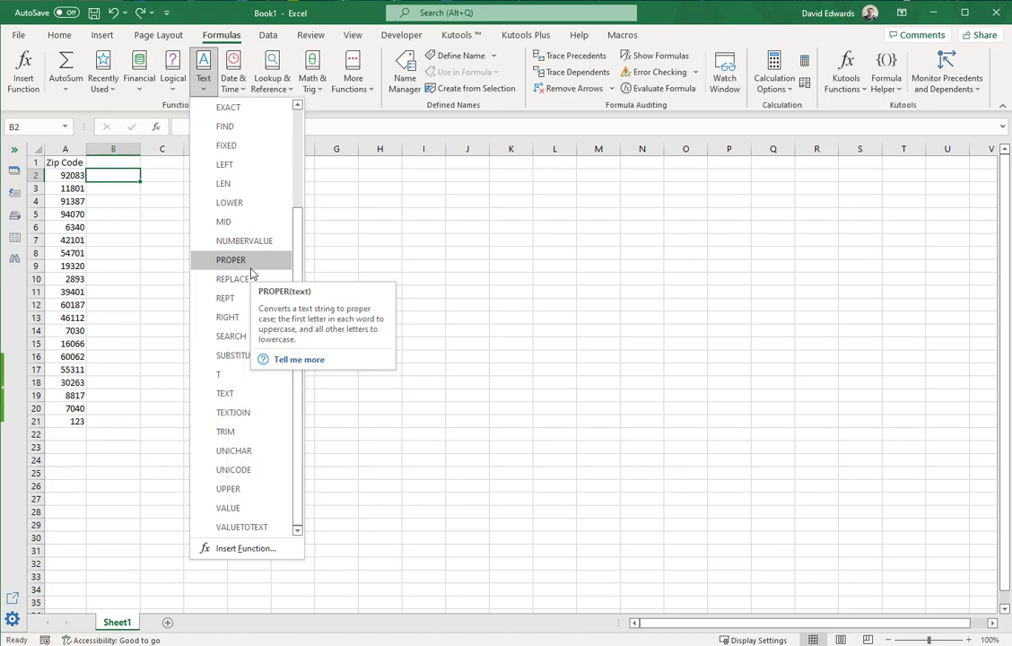
{"action": "scroll", "coordinate": [252, 274], "scroll_direction": "up", "scroll_amount": 2}
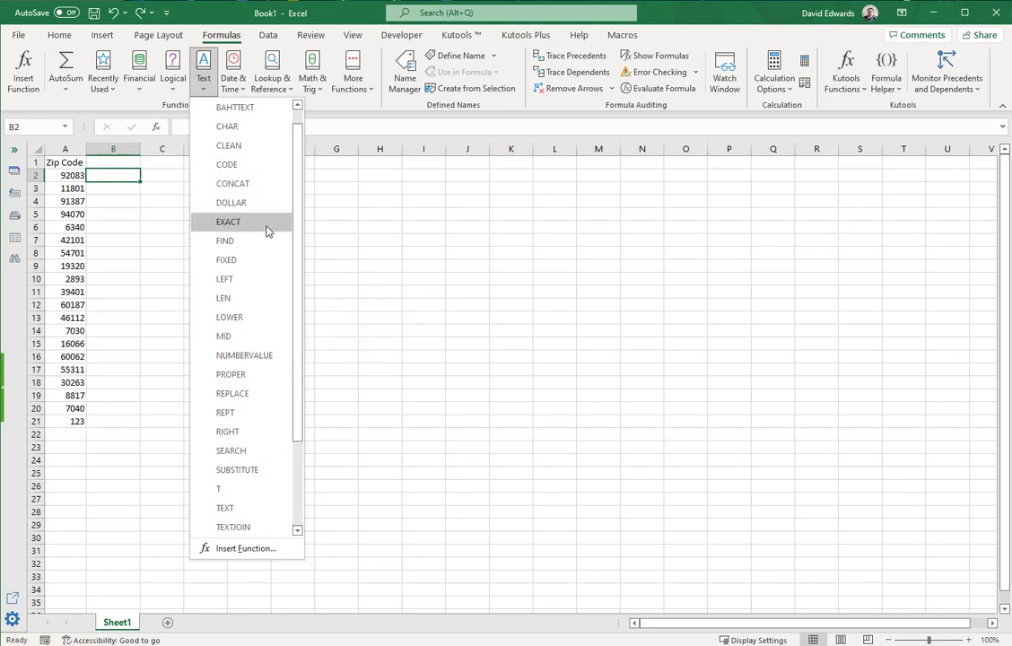
{"action": "mouse_move", "coordinate": [260, 185]}
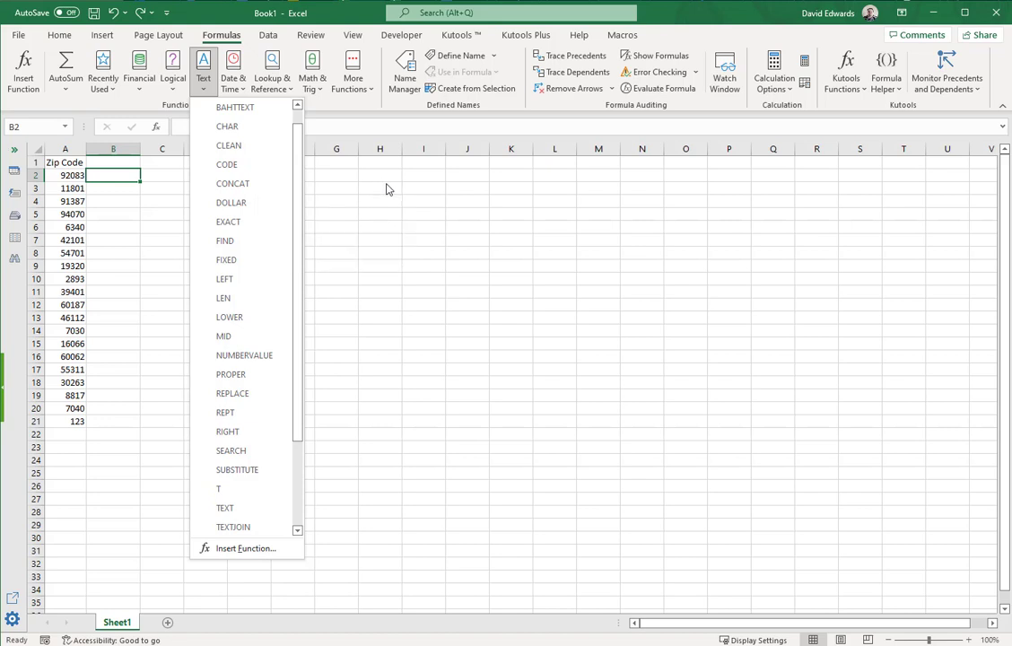
{"action": "left_click", "coordinate": [385, 184]}
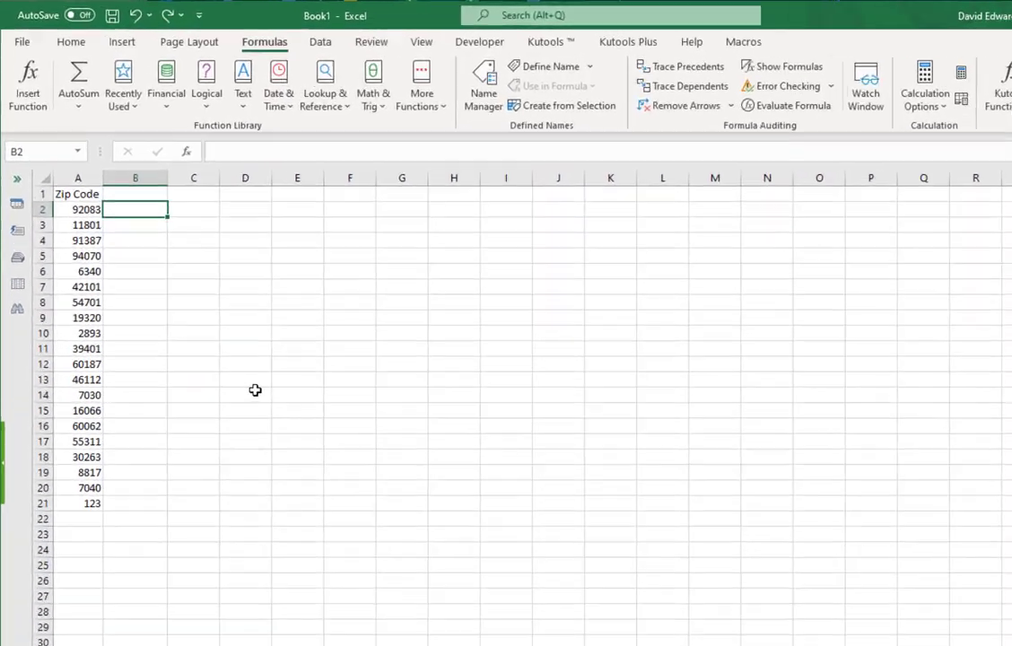
Enter the formula =CONCAT("Something","Nothing") in cell C2.
{"action": "key", "text": "Right"}
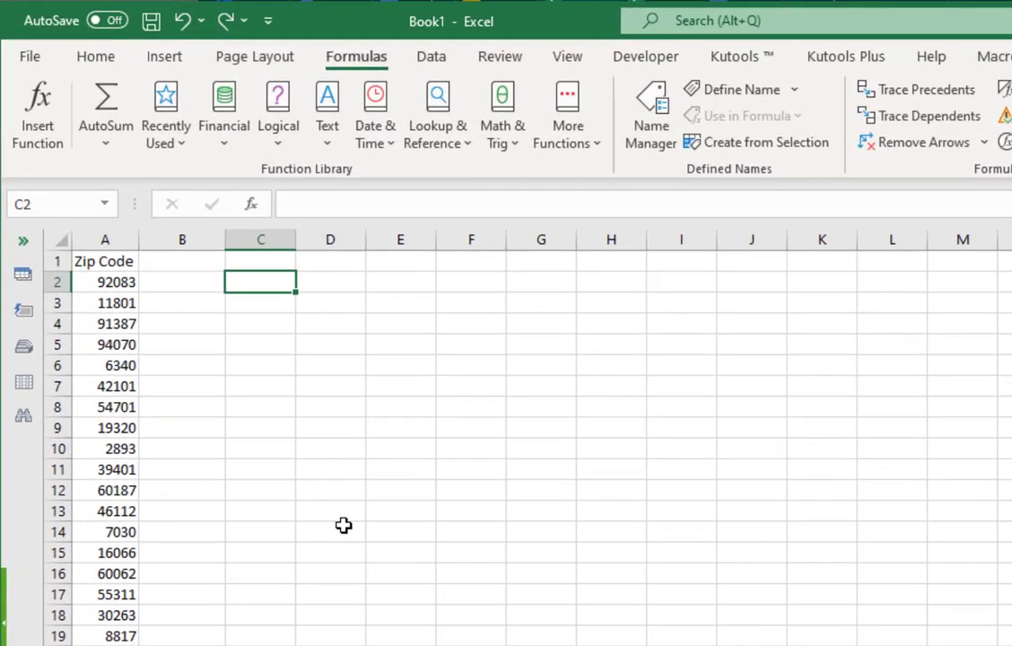
{"action": "type", "text": "="}
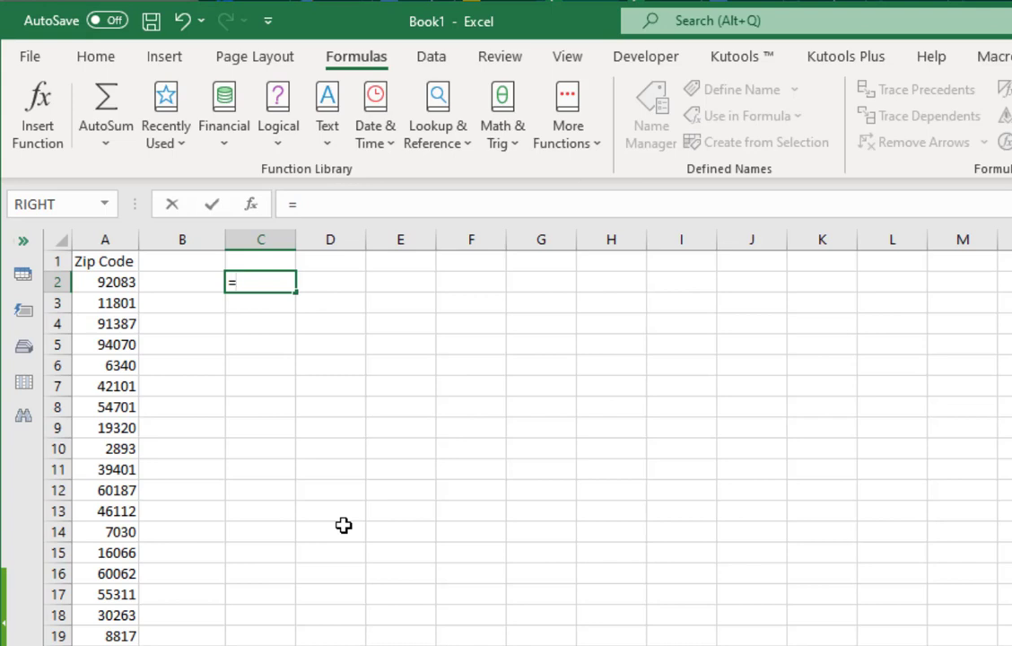
{"action": "type", "text": "CONC"}
{"action": "key", "text": "Tab"}
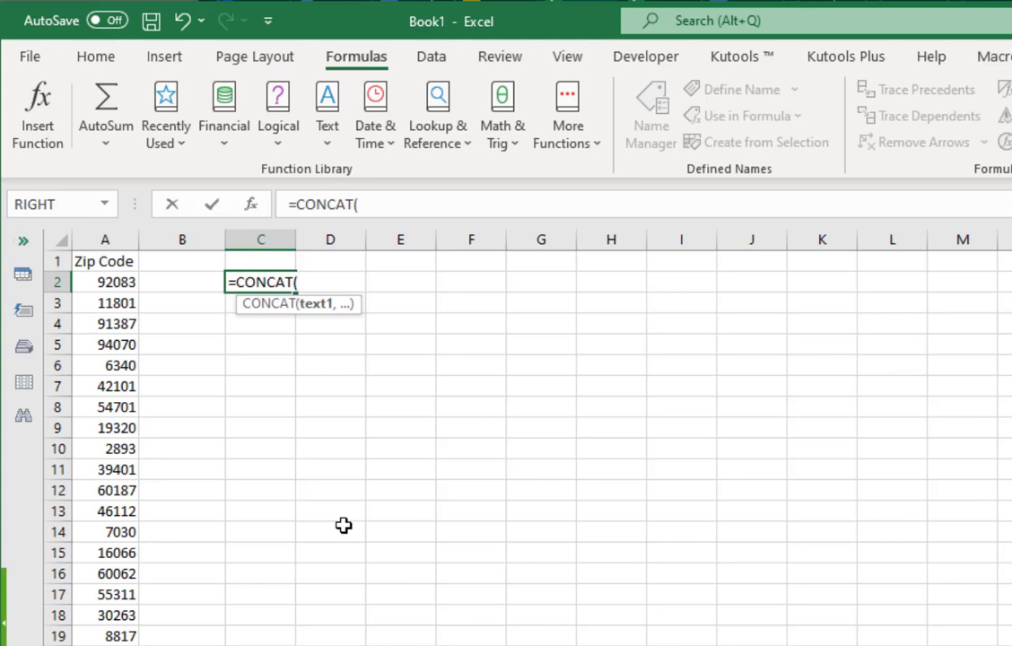
{"action": "type", "text": "\"Something"}
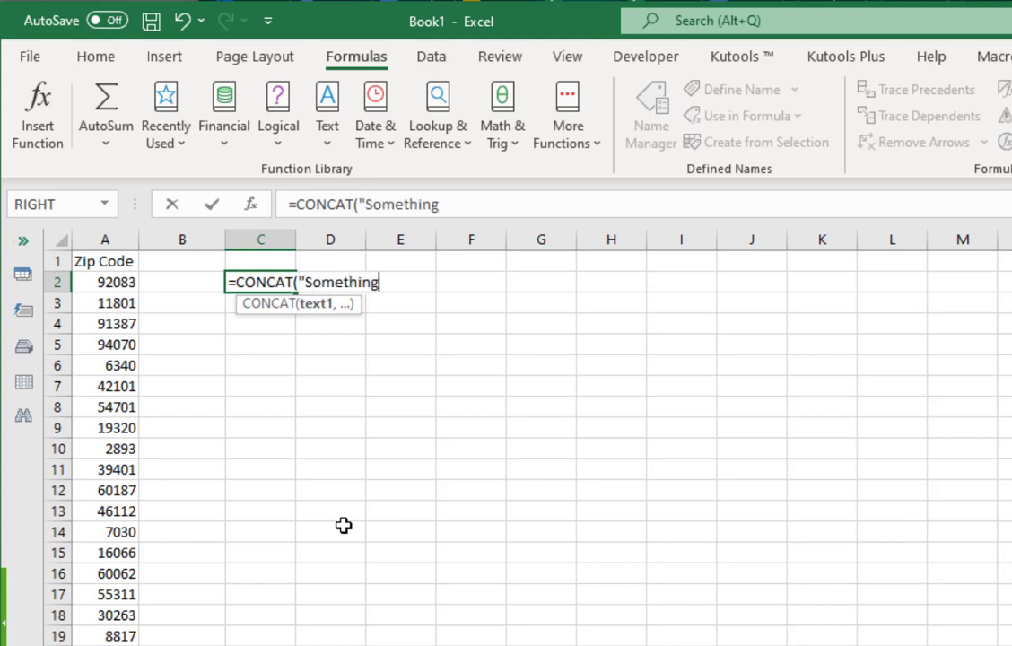
{"action": "type", "text": "\",\"Noth"}
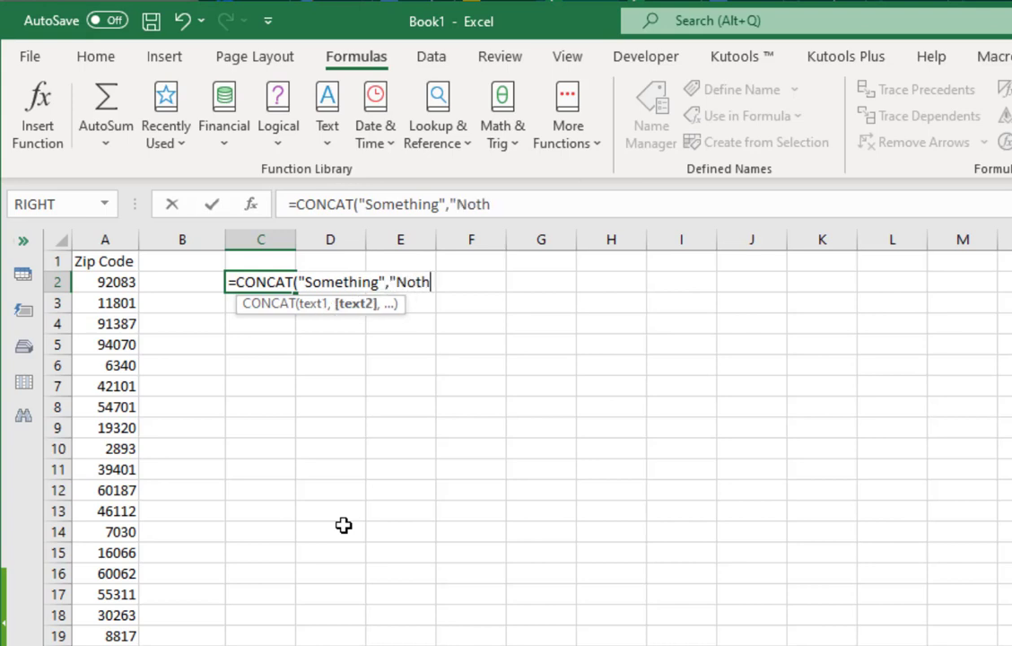
{"action": "type", "text": "ing\")"}
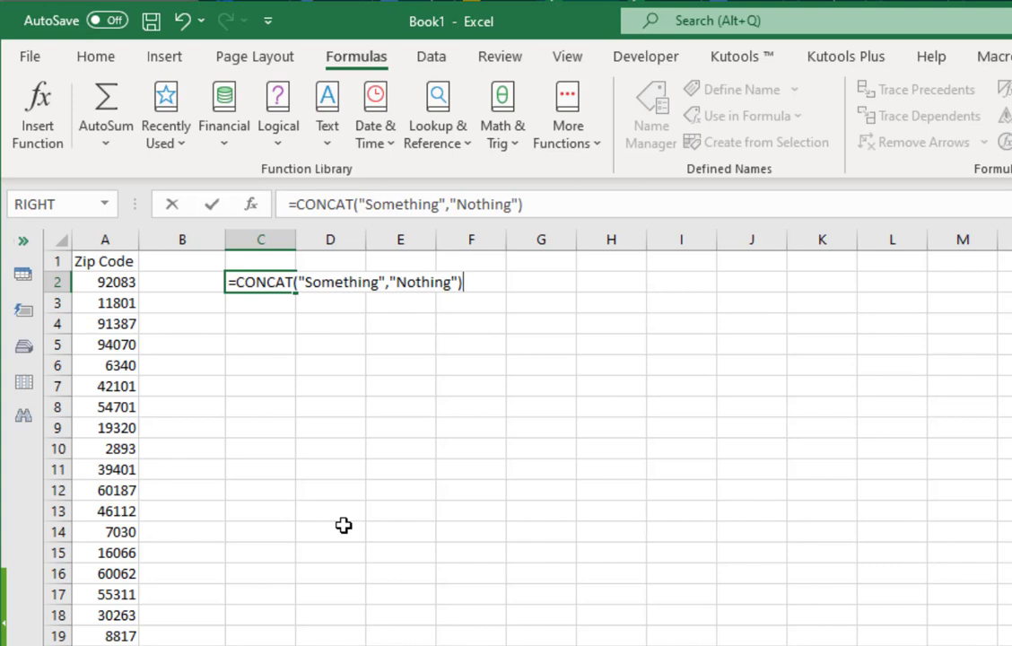
{"action": "key", "text": "Return"}
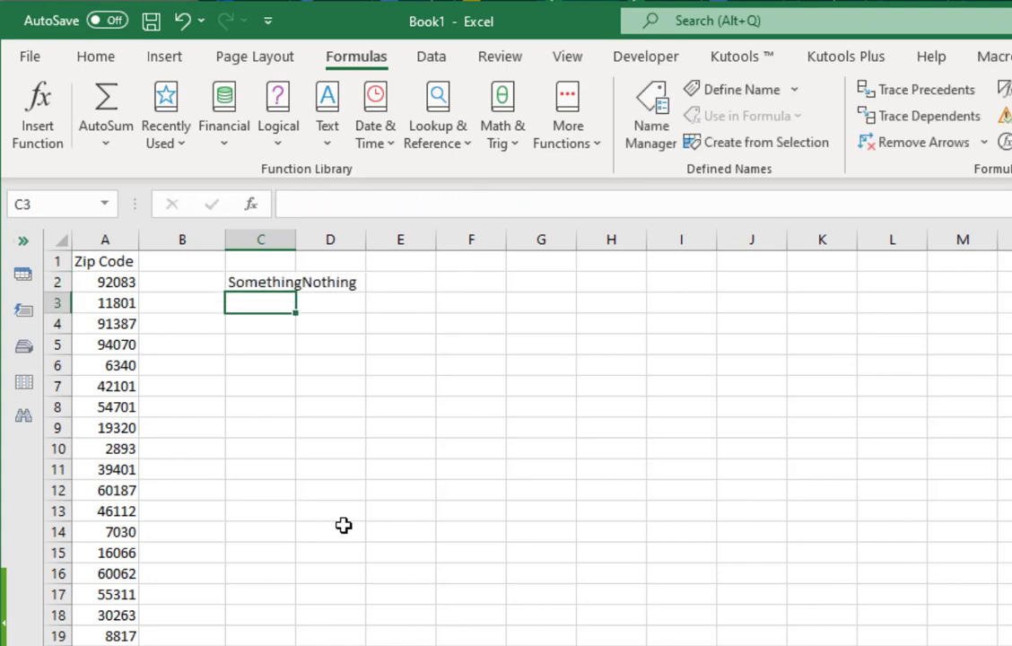
Add a space argument " " between "Something" and "Nothing" in the CONCAT formula in C2.
{"action": "key", "text": "Up"}
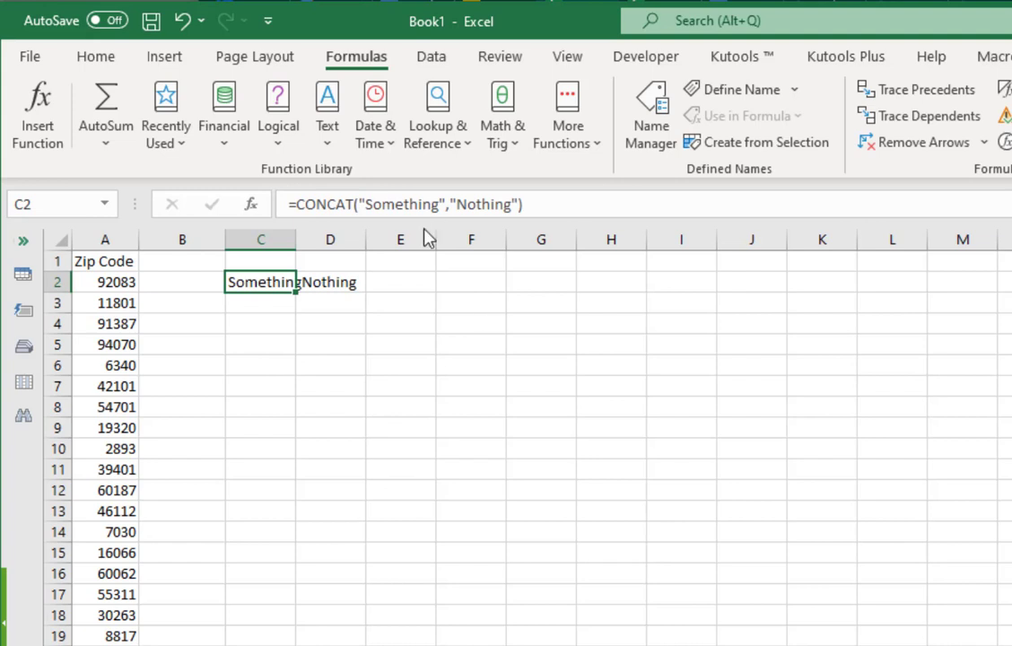
{"action": "left_click", "coordinate": [450, 204]}
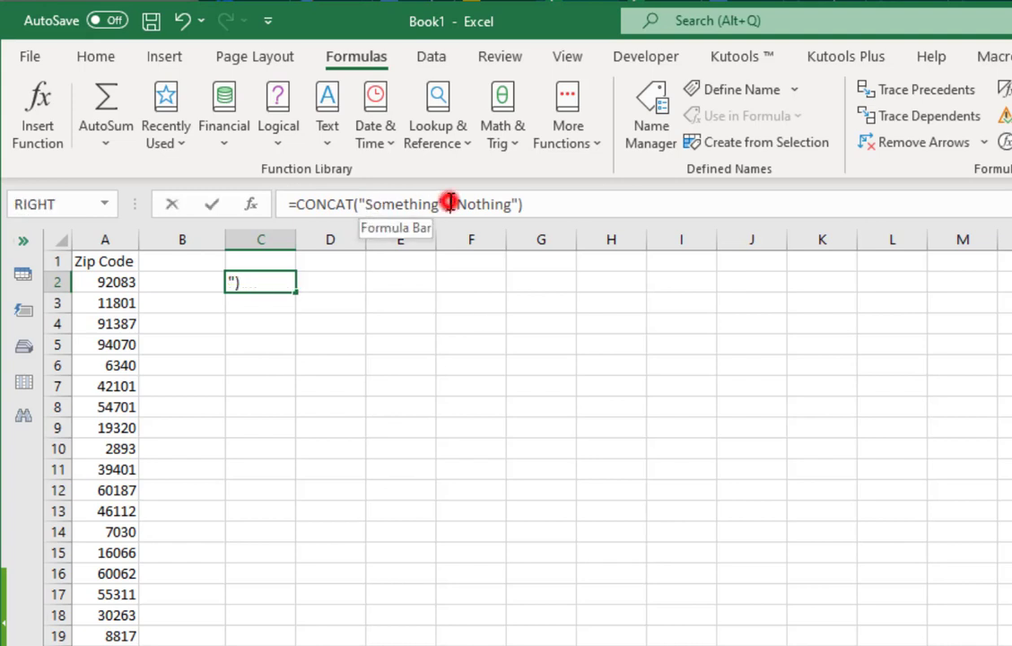
{"action": "type", "text": "\" \""}
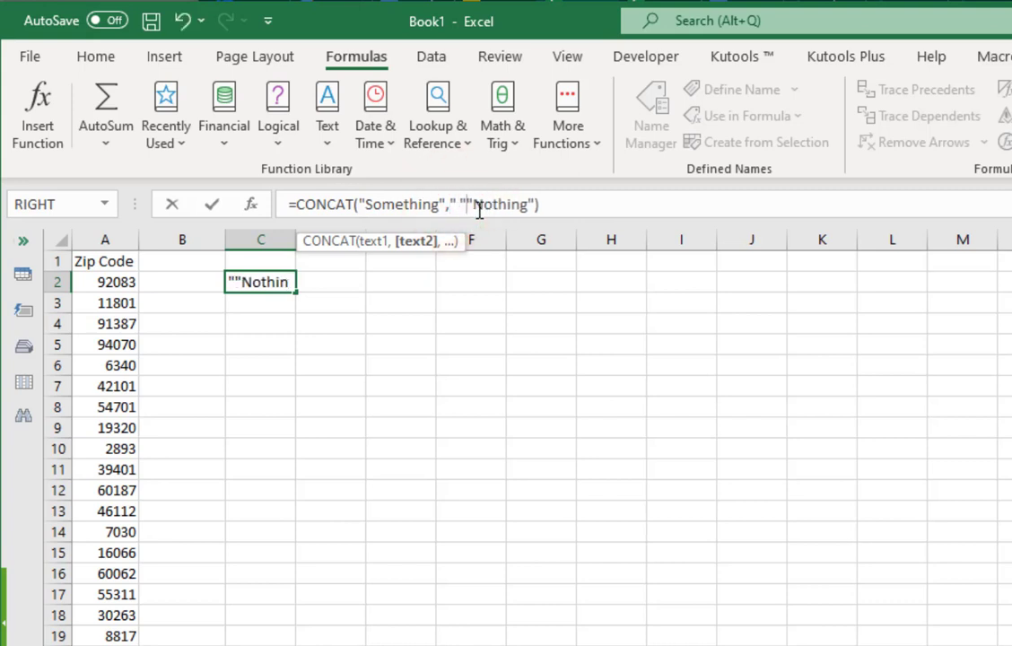
{"action": "type", "text": ","}
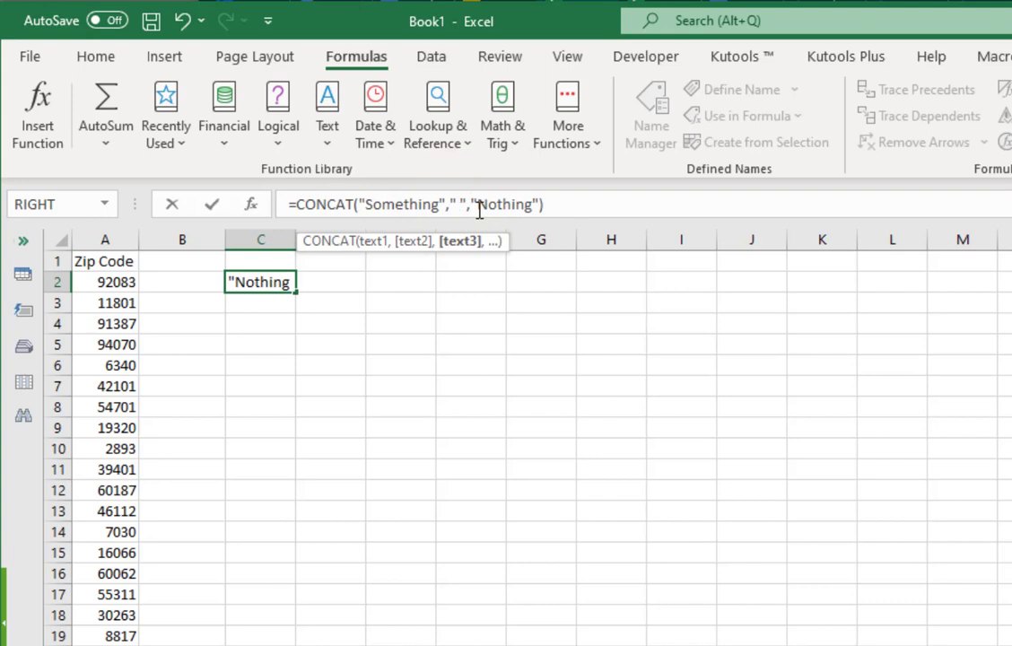
{"action": "key", "text": "Return"}
{"action": "key", "text": "Up"}
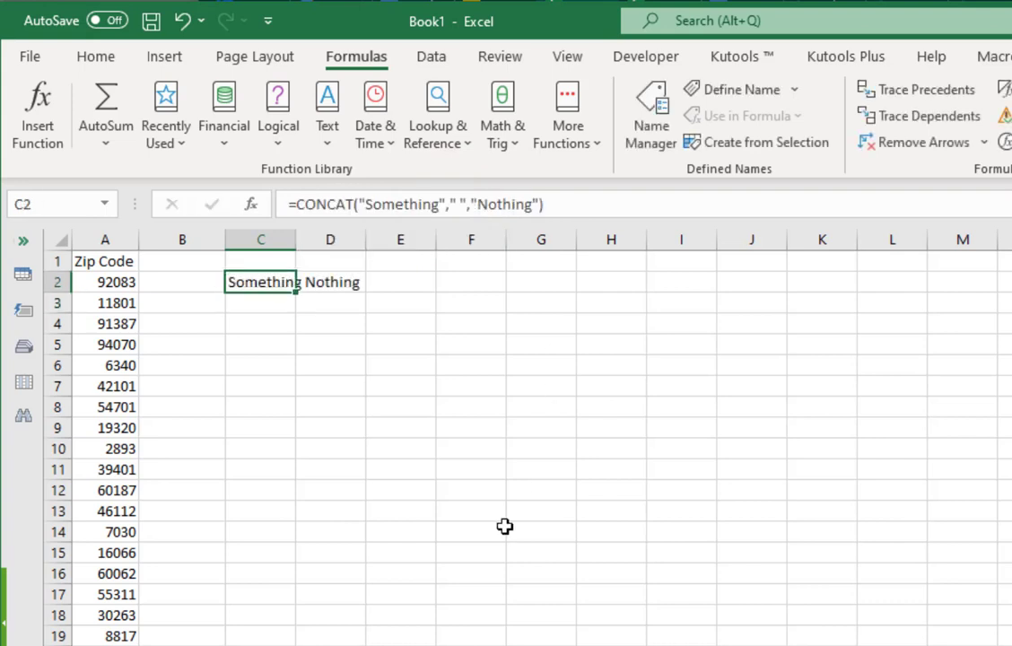
{"action": "left_click", "coordinate": [255, 331]}
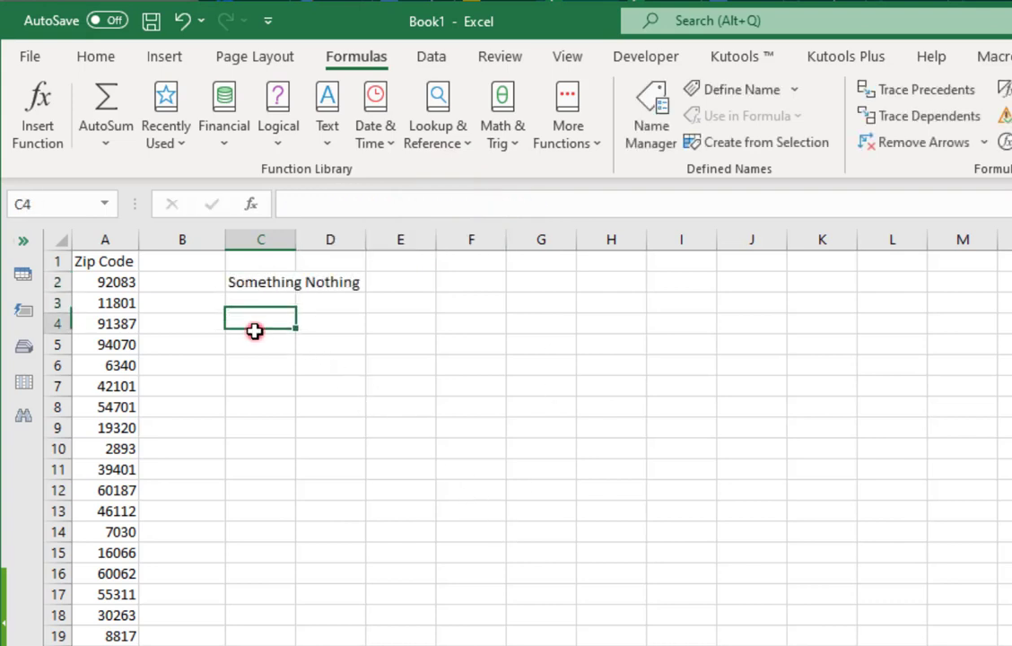
Replace the "Something" and space arguments of the CONCAT formula in C2 with a reference to A2.
{"action": "left_click", "coordinate": [280, 288]}
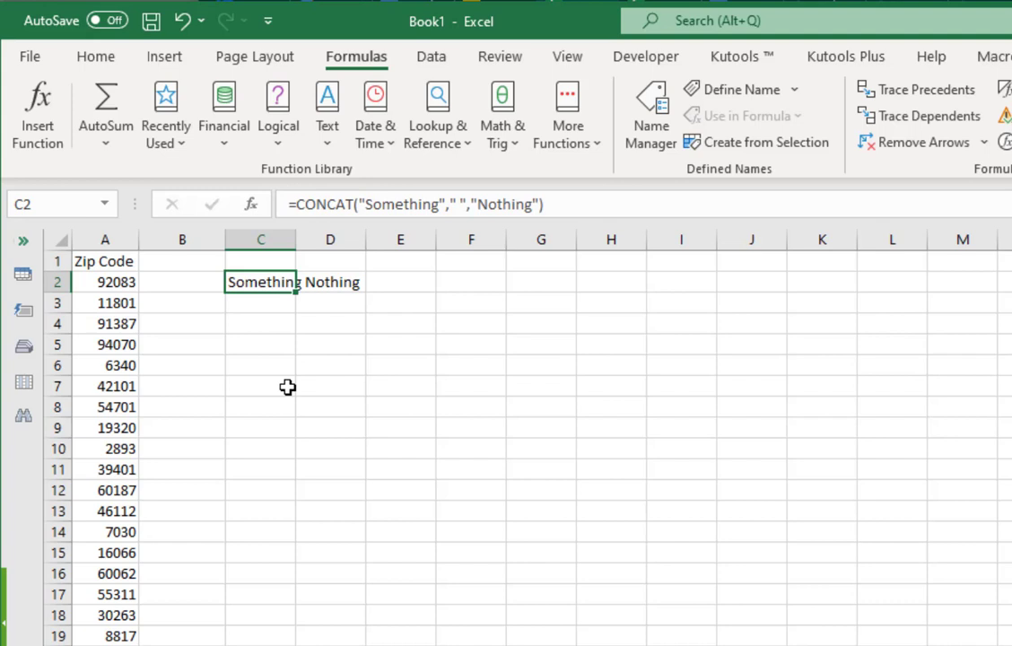
{"action": "key", "text": "Up"}
{"action": "left_click_drag", "start_coordinate": [362, 204], "coordinate": [465, 204]}
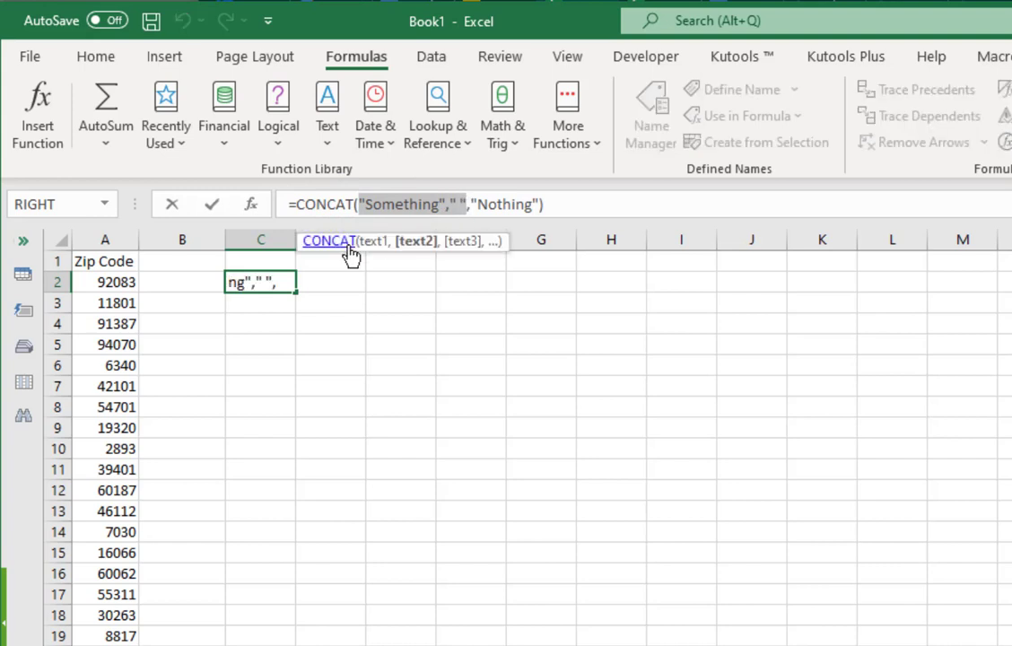
{"action": "key", "text": "Delete"}
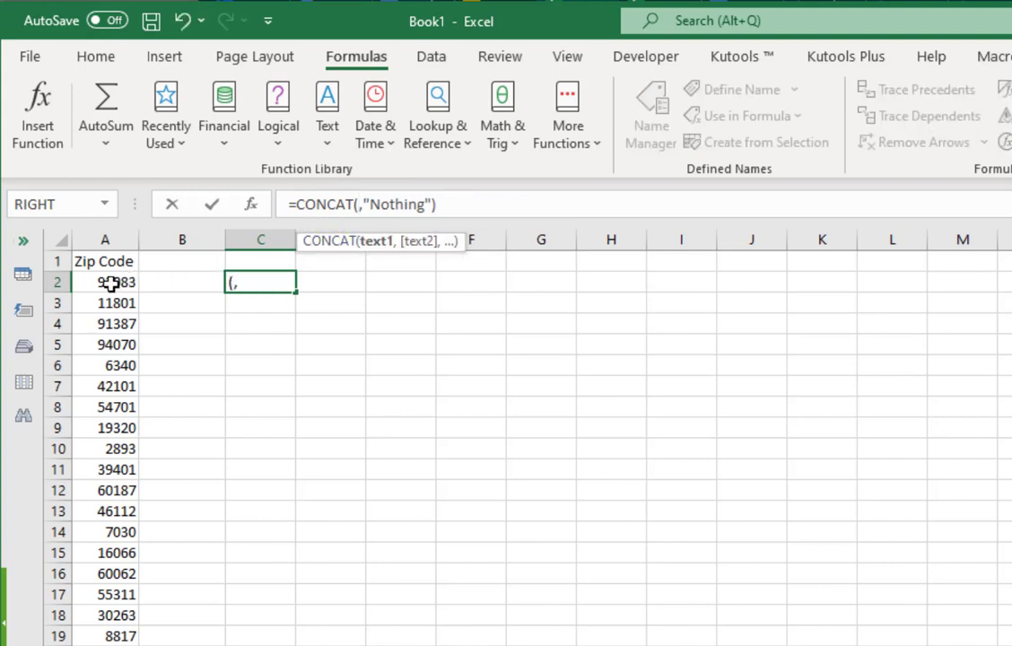
{"action": "left_click", "coordinate": [108, 281]}
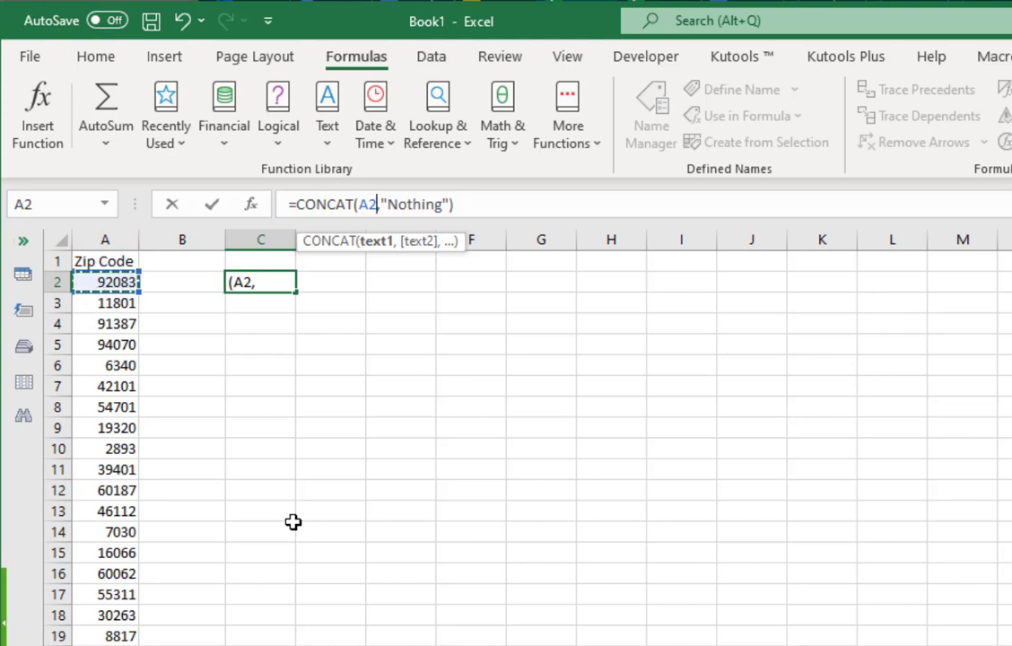
{"action": "key", "text": "Return"}
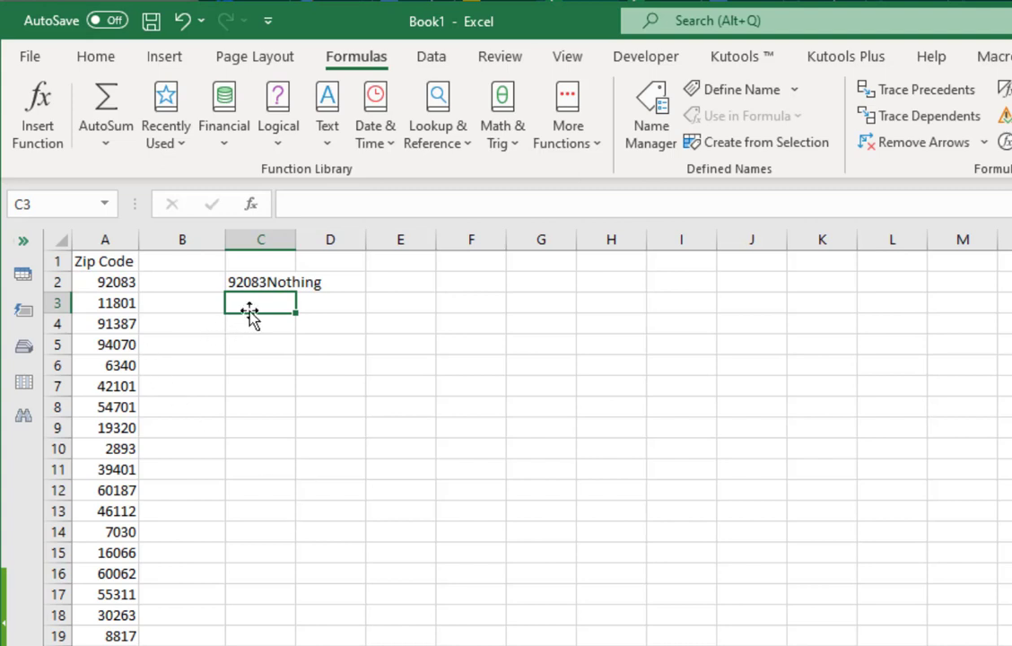
Replace the CONCAT formula in C2 with the plain text SOMETHING.
{"action": "left_click", "coordinate": [256, 282]}
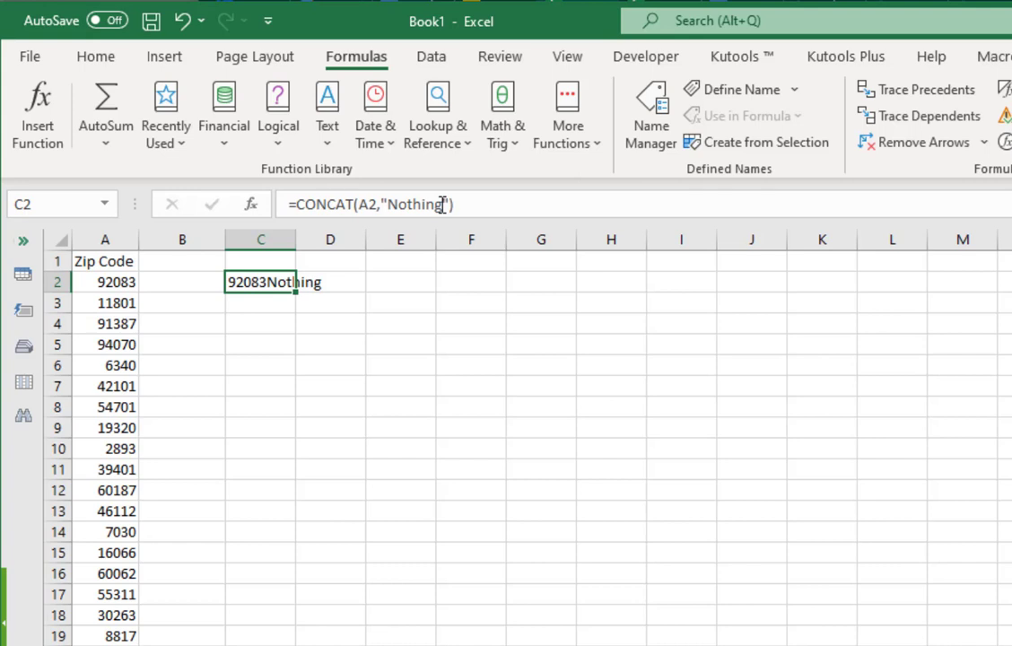
{"action": "key", "text": "Delete"}
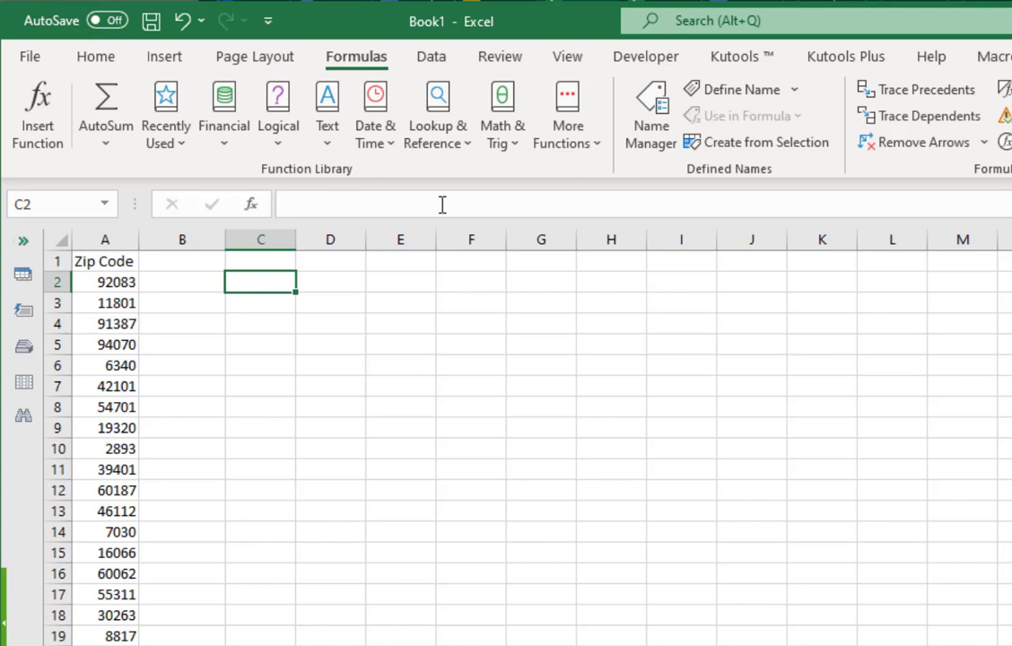
{"action": "type", "text": "SOMETHING"}
{"action": "key", "text": "Return"}
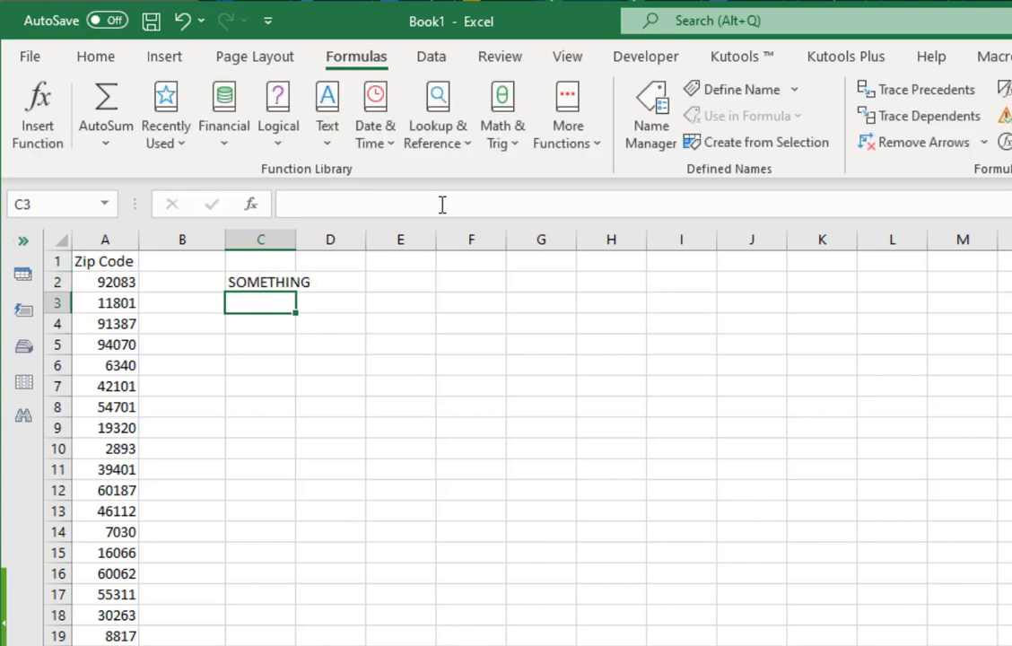
Enter =RIGHT(C2,5) in C3 to extract the last five characters of the text in C2.
{"action": "type", "text": "=righ"}
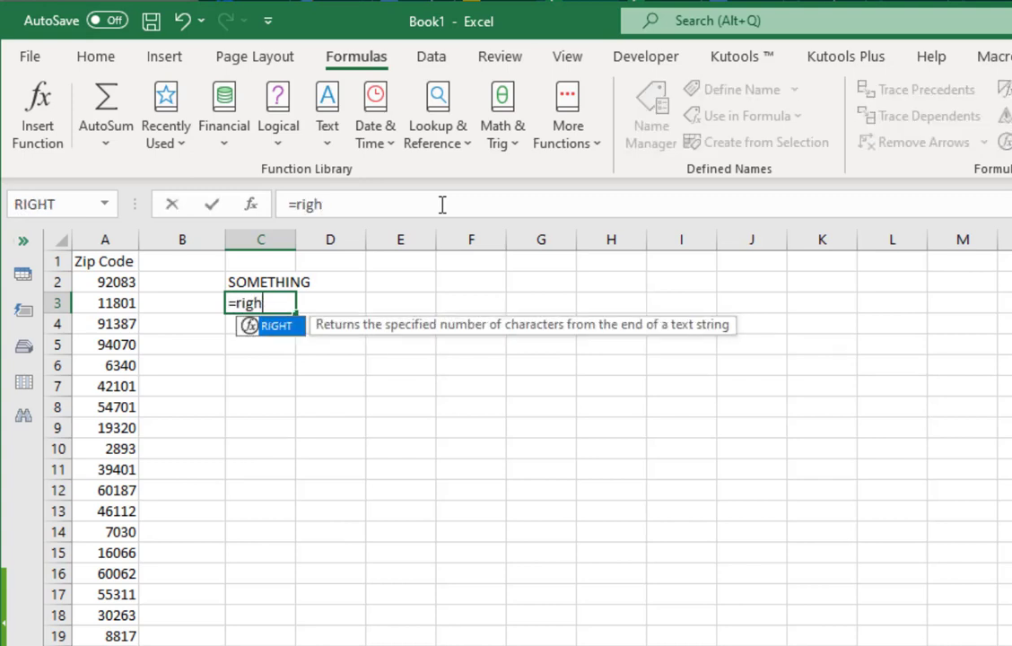
{"action": "key", "text": "Tab"}
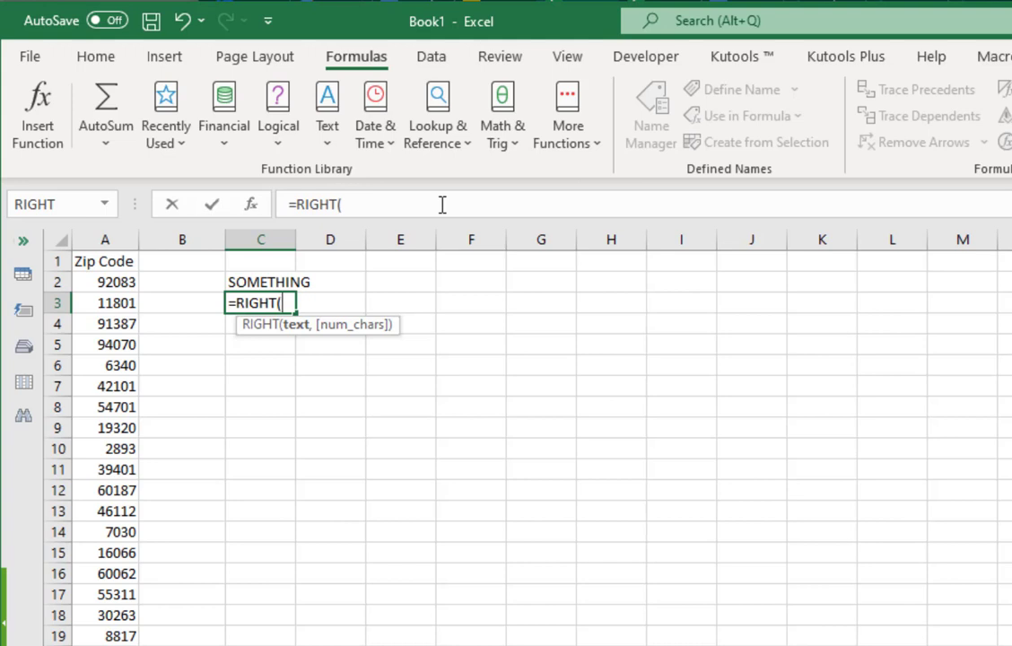
{"action": "key", "text": "Up"}
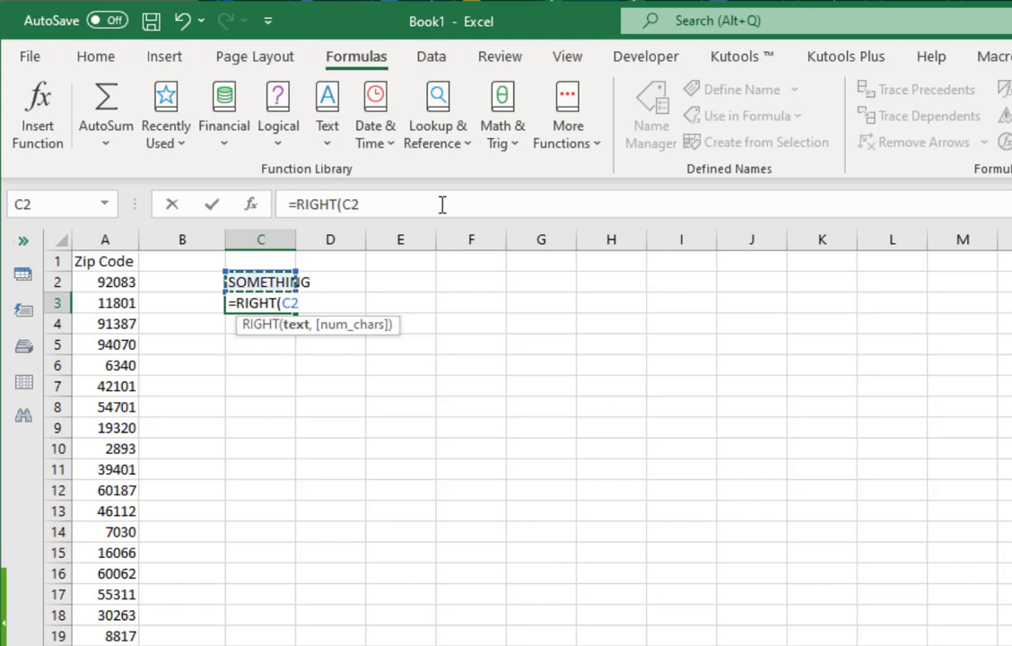
{"action": "type", "text": ","}
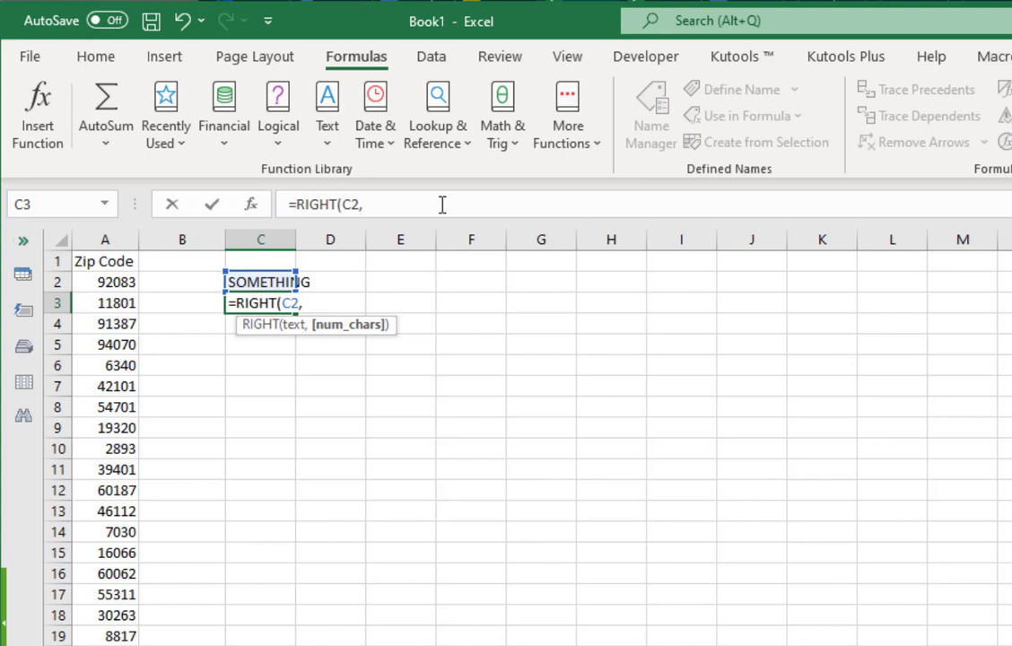
{"action": "type", "text": "5)"}
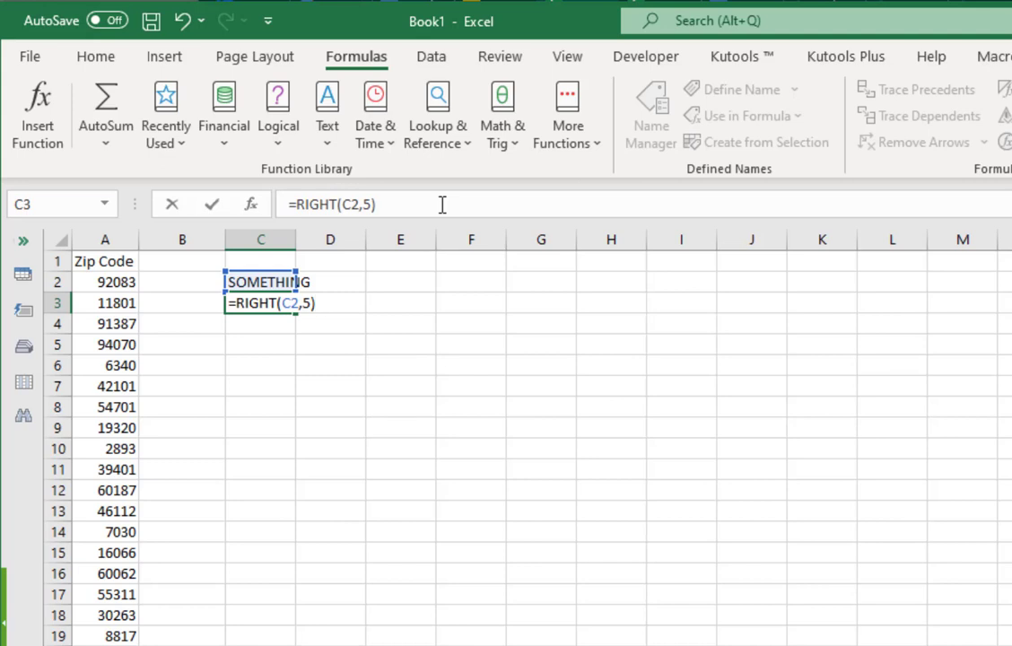
{"action": "key", "text": "Return"}
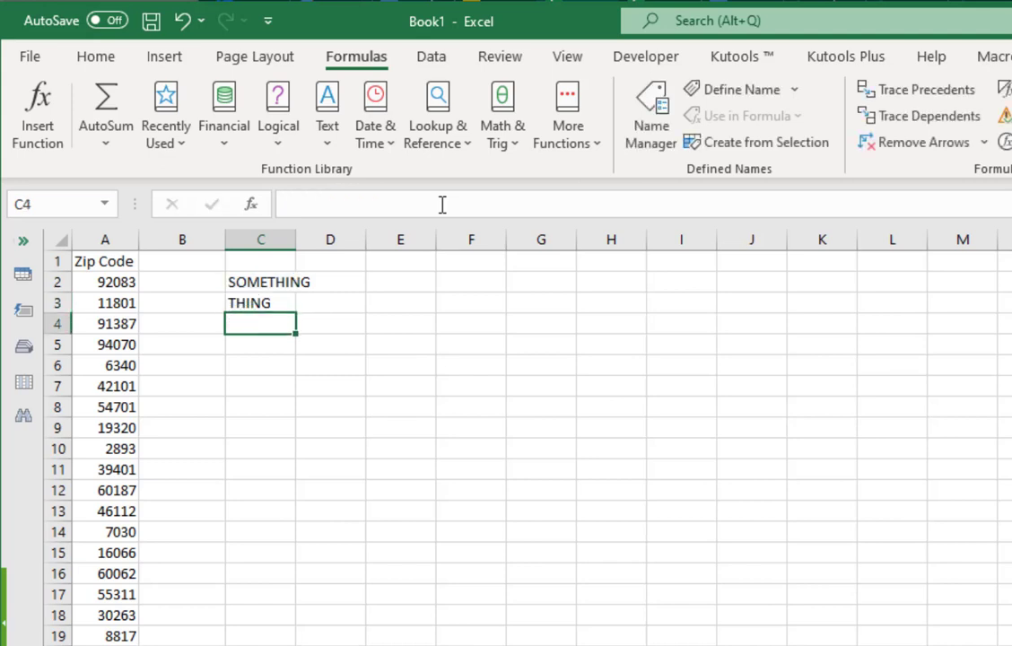
Replace the formula in C3 with =LEFT(C2,4) to extract the first four characters of C2.
{"action": "key", "text": "Up"}
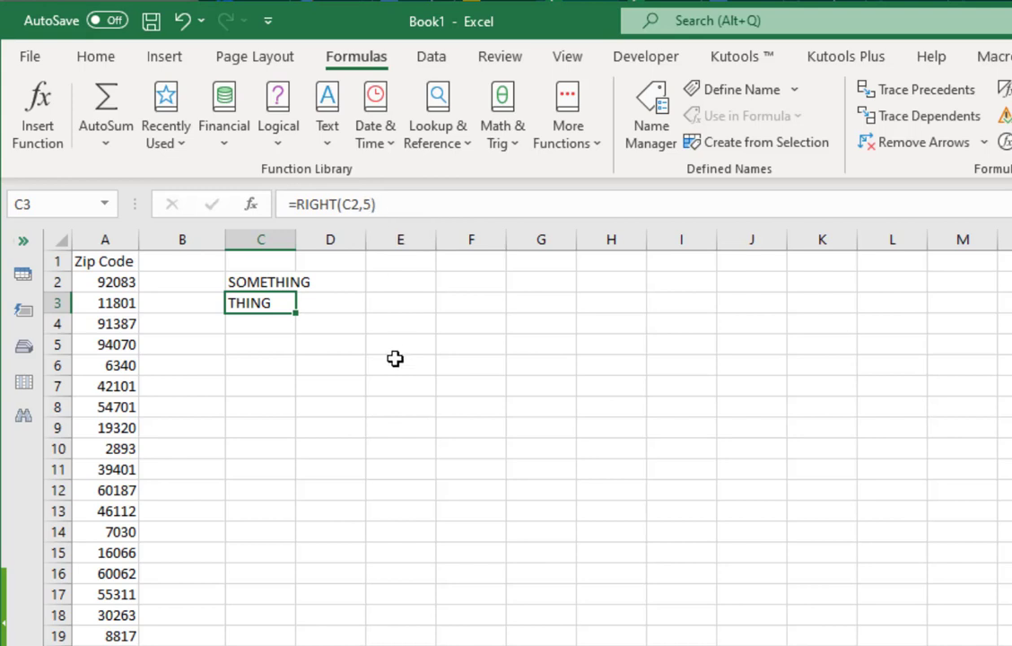
{"action": "key", "text": "Delete"}
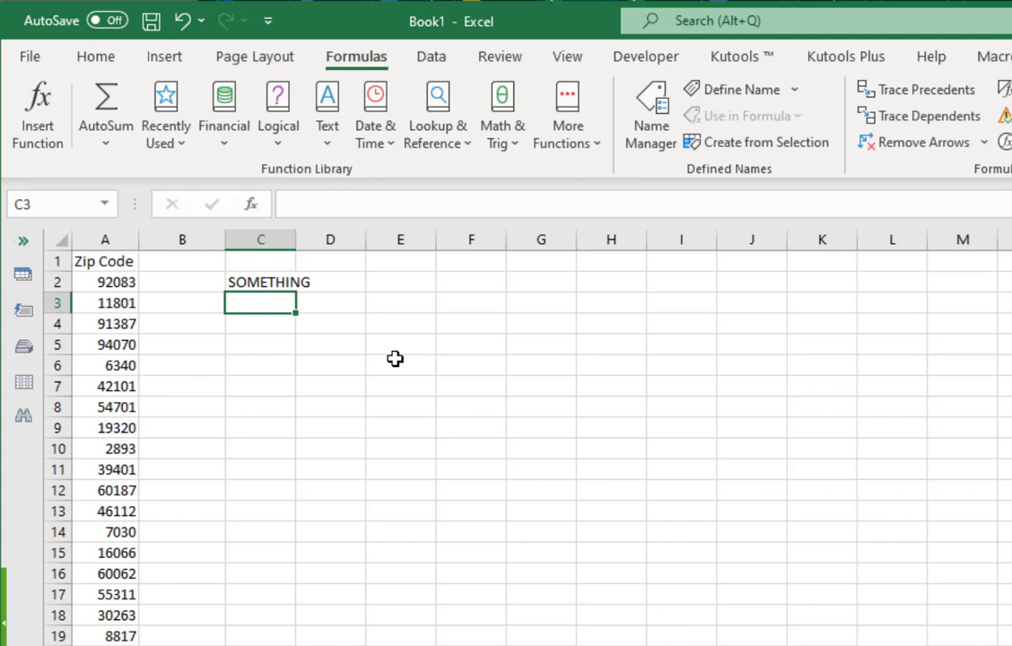
{"action": "type", "text": "=left"}
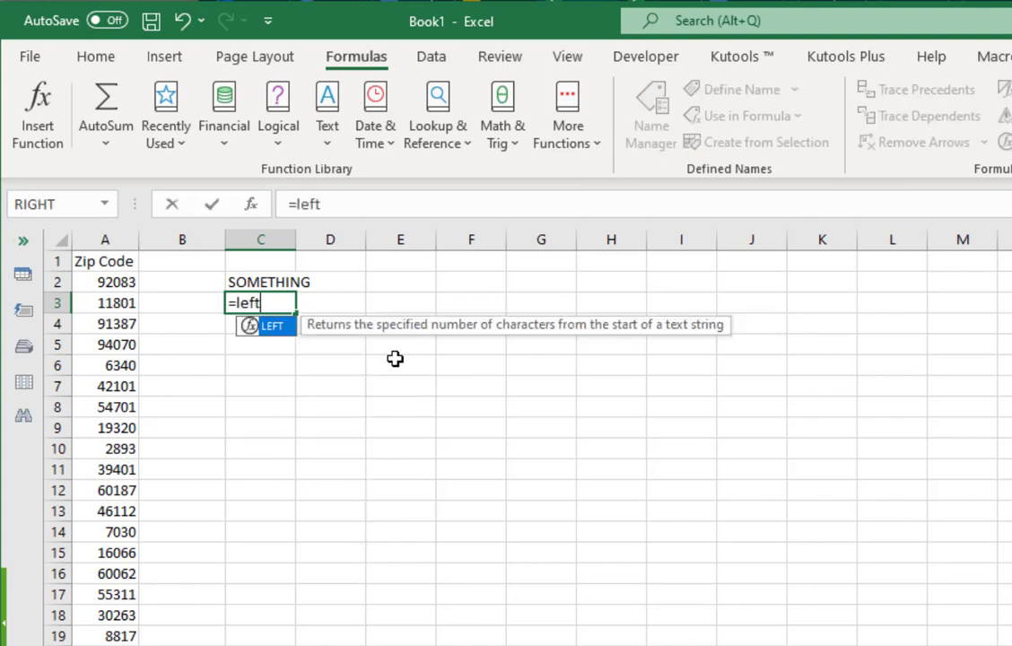
{"action": "key", "text": "Tab"}
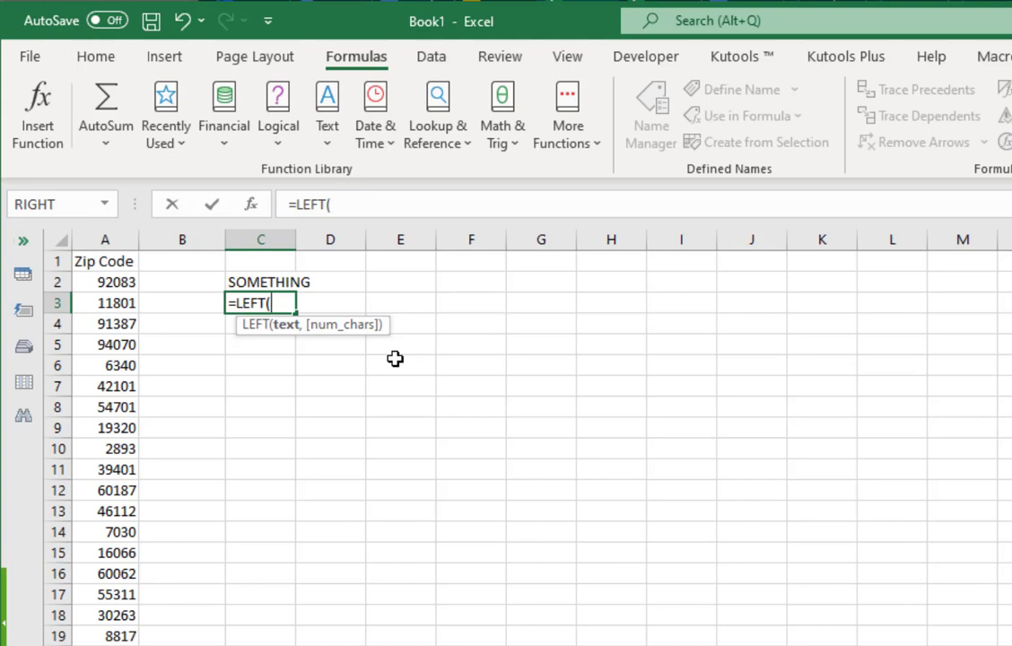
{"action": "key", "text": "Up"}
{"action": "type", "text": ","}
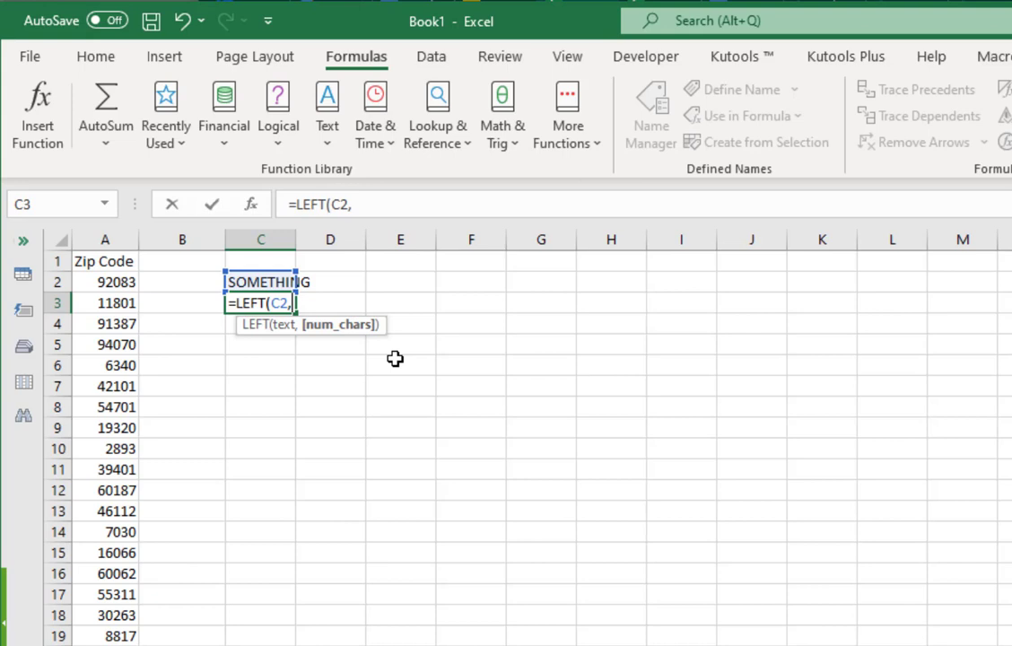
{"action": "type", "text": "5"}
{"action": "key", "text": "BackSpace"}
{"action": "type", "text": "4)"}
{"action": "key", "text": "Return"}
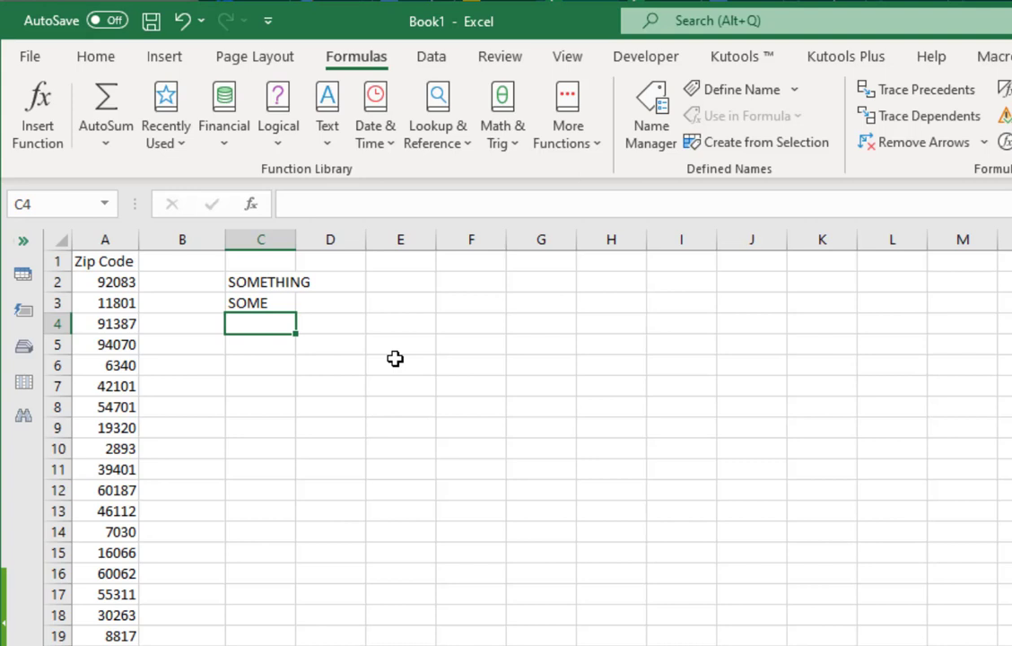
Clear the LEFT formula from C3 and the sample text from C2.
{"action": "key", "text": "Up"}
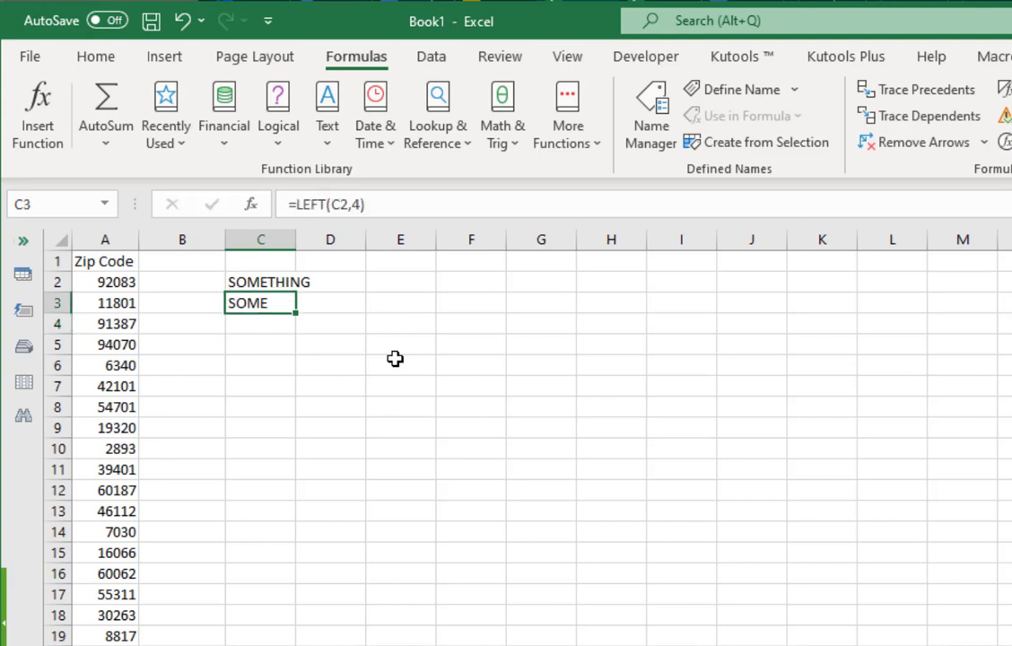
{"action": "key", "text": "Delete"}
{"action": "key", "text": "Up"}
{"action": "key", "text": "Delete"}
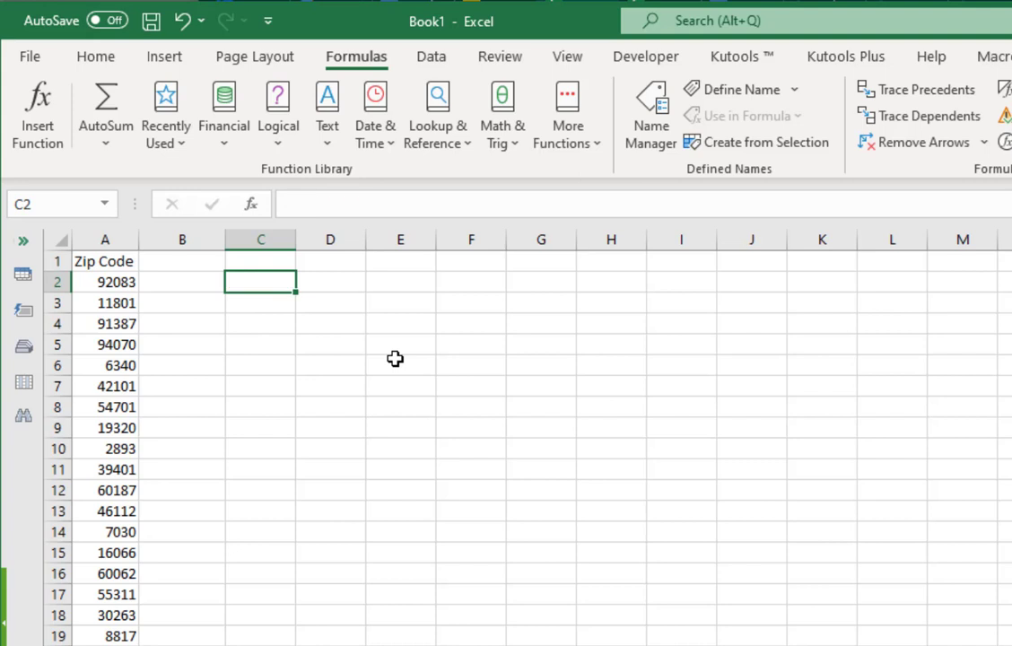
Enter the header Formatted Zip Code in B1.
{"action": "key", "text": "Left"}
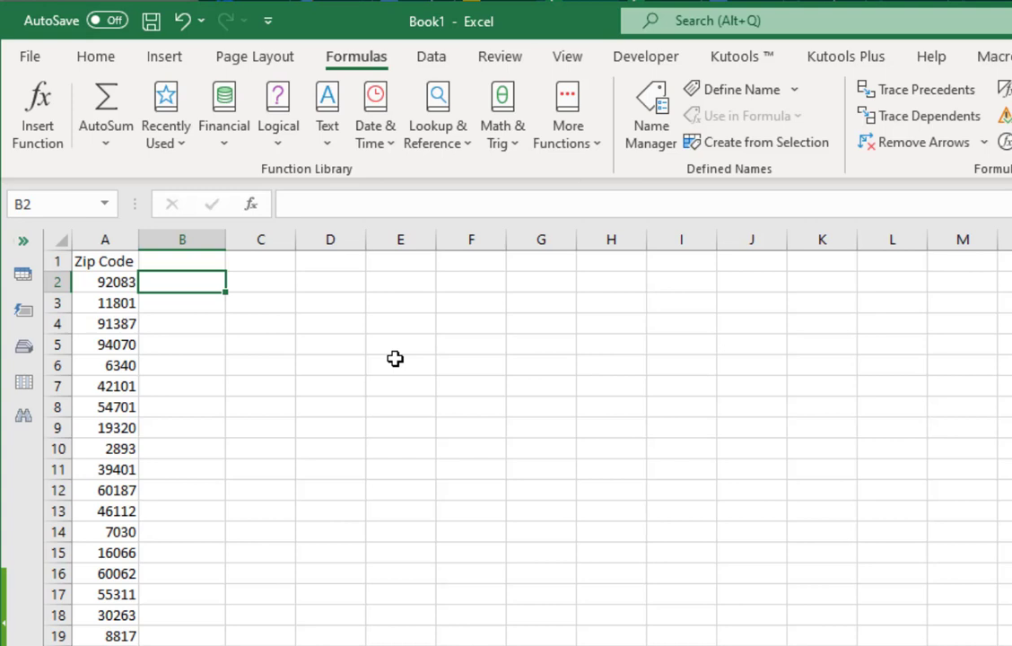
{"action": "key", "text": "Up"}
{"action": "type", "text": "Formatyt"}
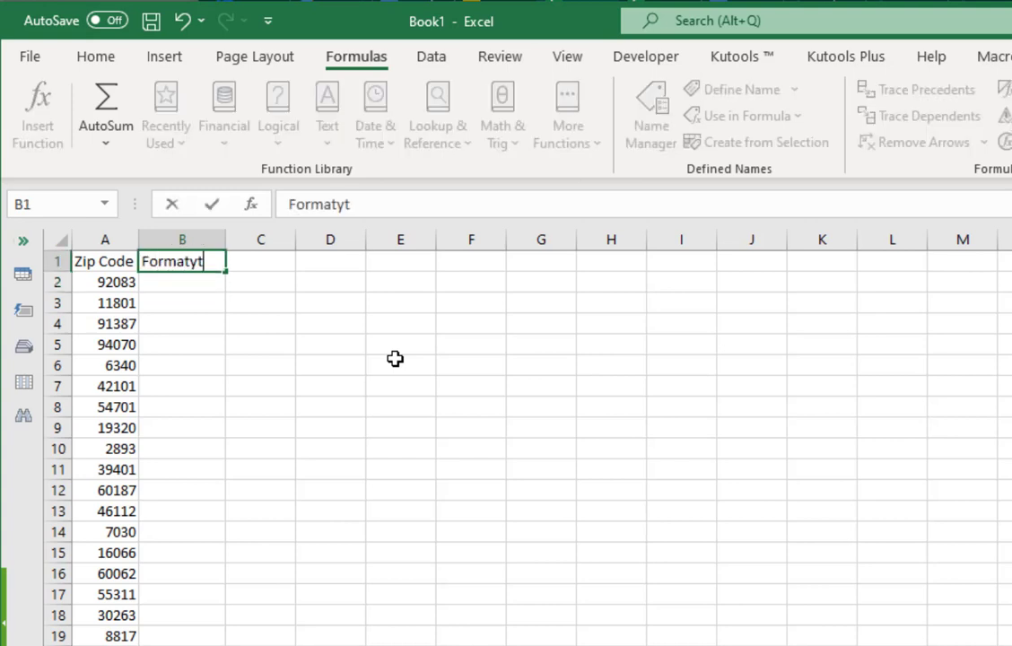
{"action": "key", "text": "BackSpace"}
{"action": "key", "text": "BackSpace"}
{"action": "type", "text": "ted Z"}
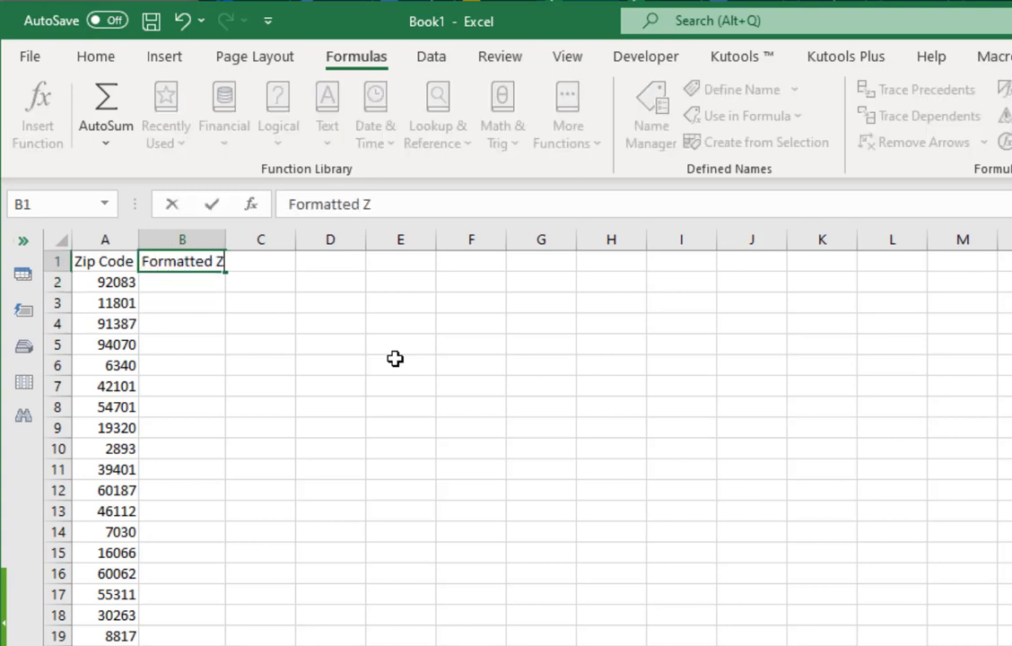
{"action": "type", "text": "ip Code"}
{"action": "key", "text": "Return"}
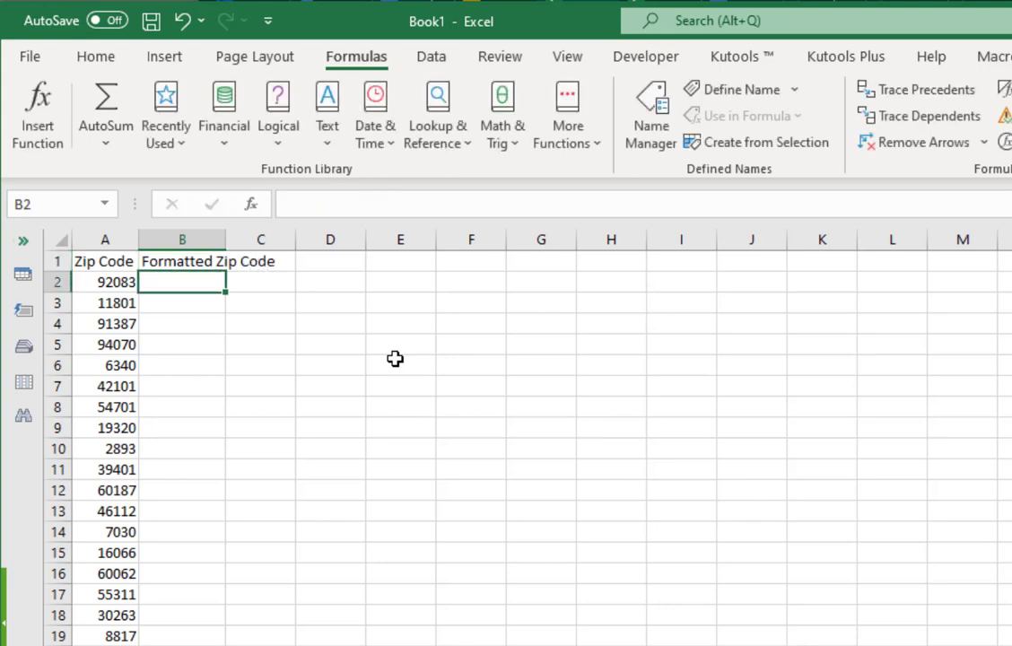
{"action": "type", "text": "="}
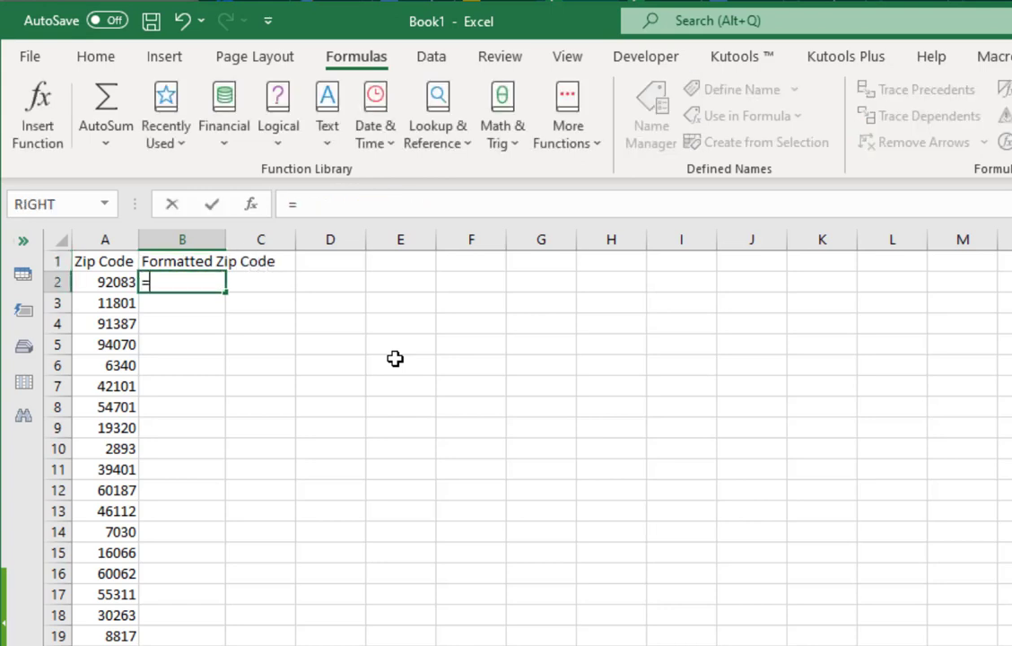
{"action": "key", "text": "BackSpace"}
{"action": "key", "text": "Tab"}
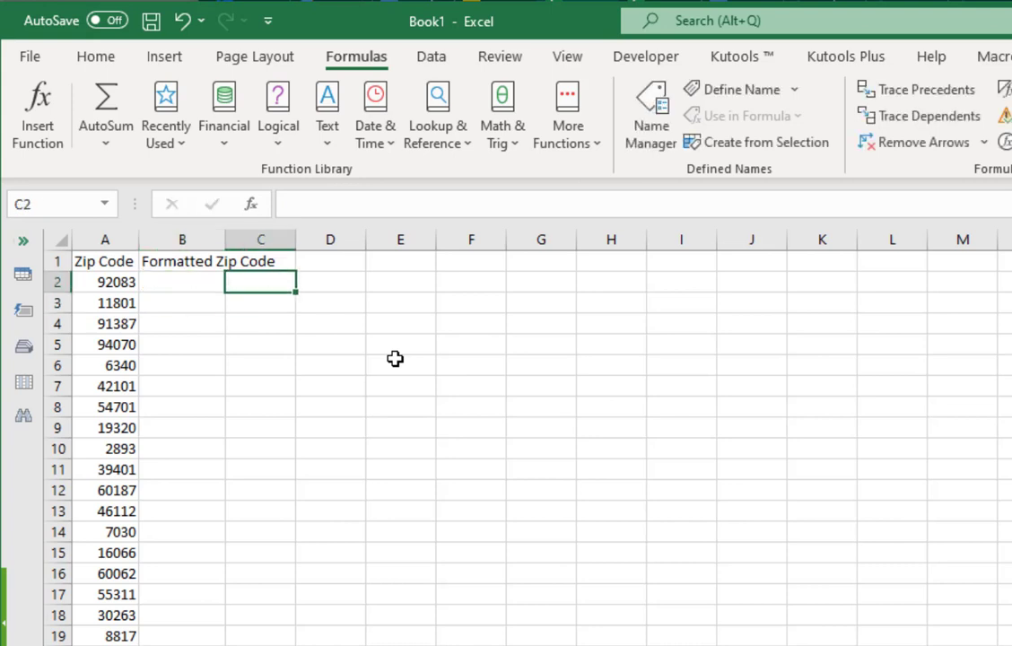
{"action": "type", "text": "=CAT"}
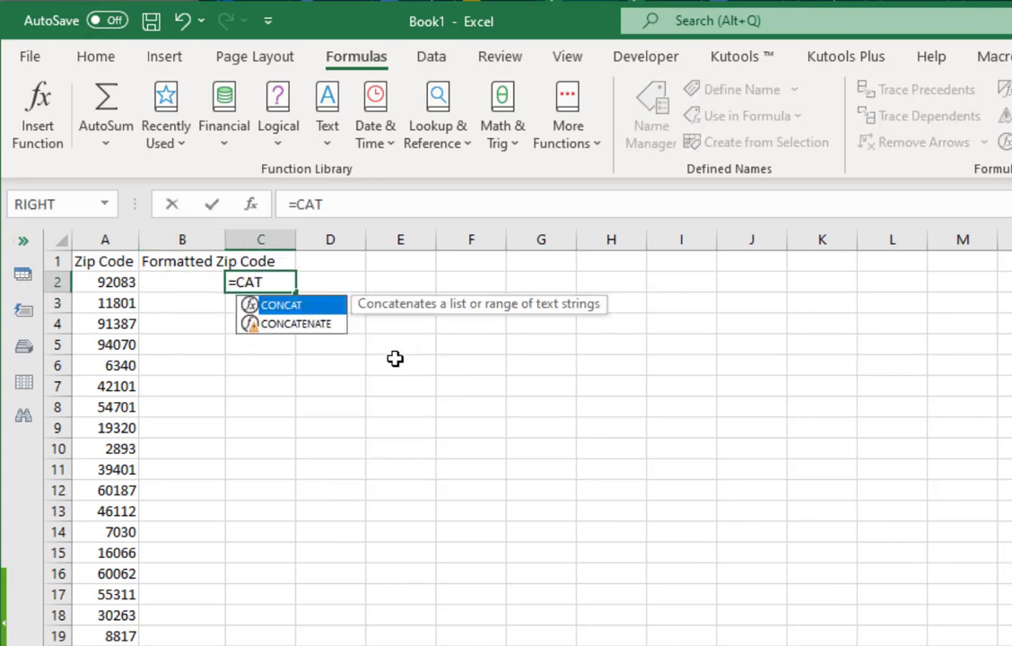
{"action": "key", "text": "Tab"}
{"action": "key", "text": "BackSpace"}
{"action": "key", "text": "BackSpace"}
{"action": "key", "text": "BackSpace"}
{"action": "key", "text": "BackSpace"}
{"action": "key", "text": "BackSpace"}
{"action": "key", "text": "BackSpace"}
{"action": "key", "text": "BackSpace"}
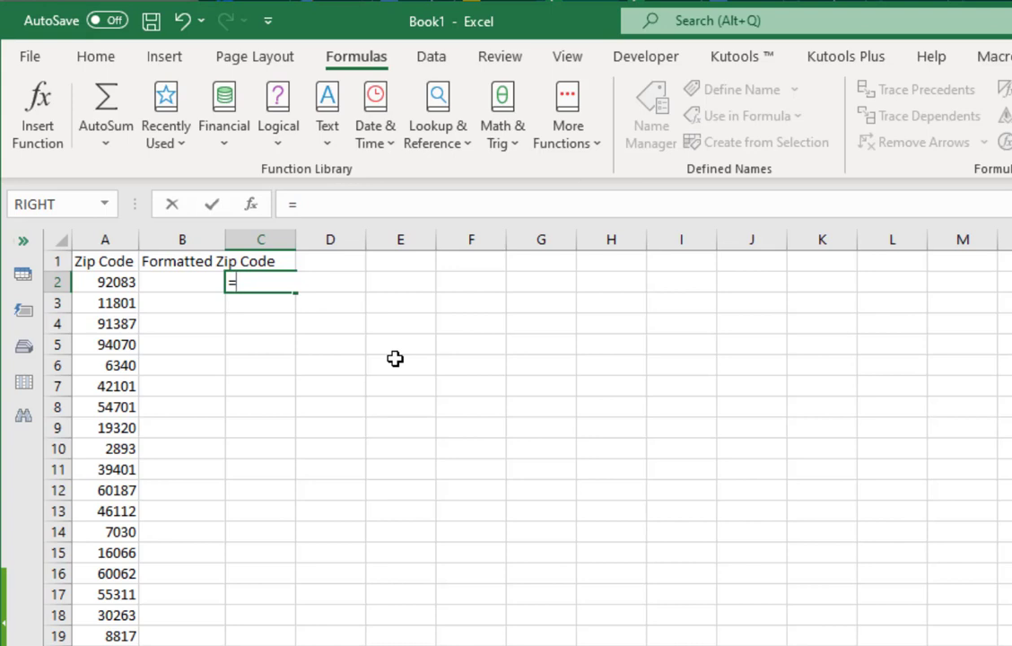
Enter ="Some"&"thing" in C2 to join the two text strings with the ampersand operator.
{"action": "type", "text": "\"Some\""}
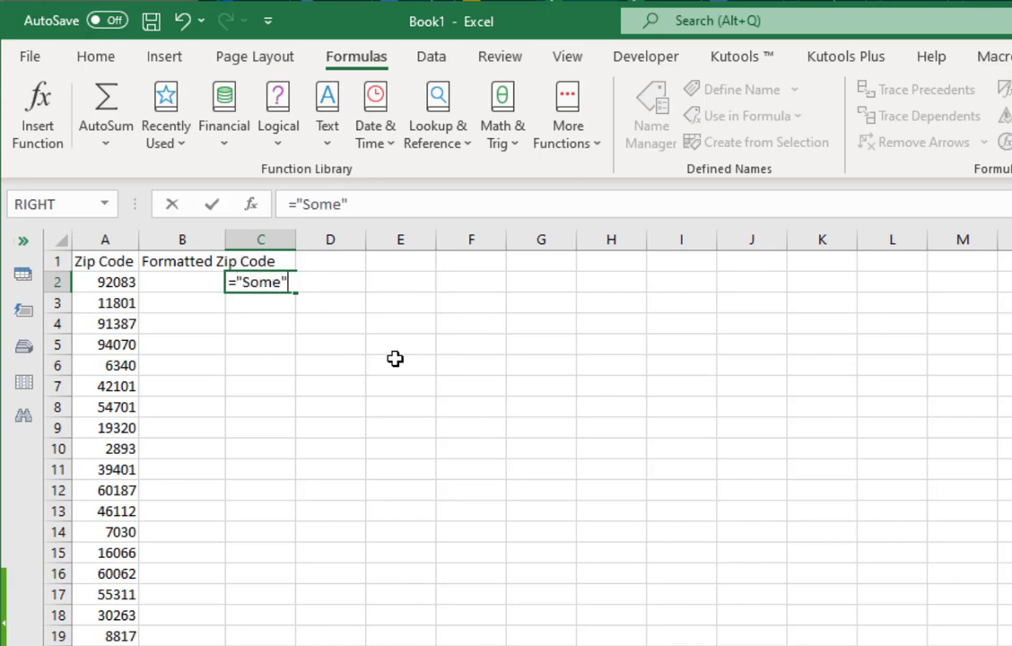
{"action": "type", "text": "&\"thin"}
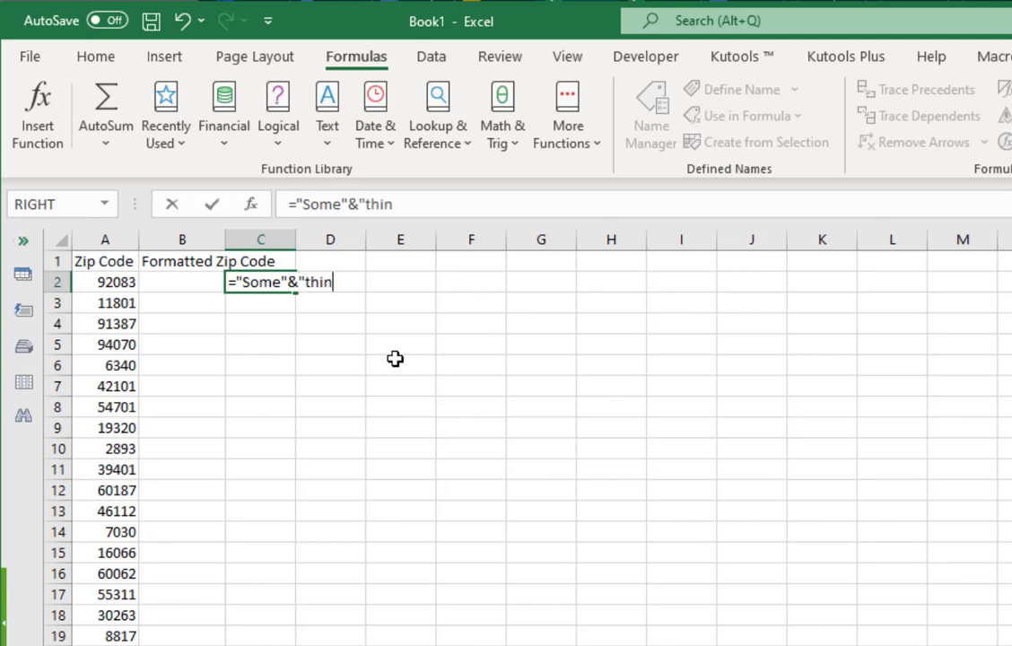
{"action": "type", "text": "g\""}
{"action": "key", "text": "Return"}
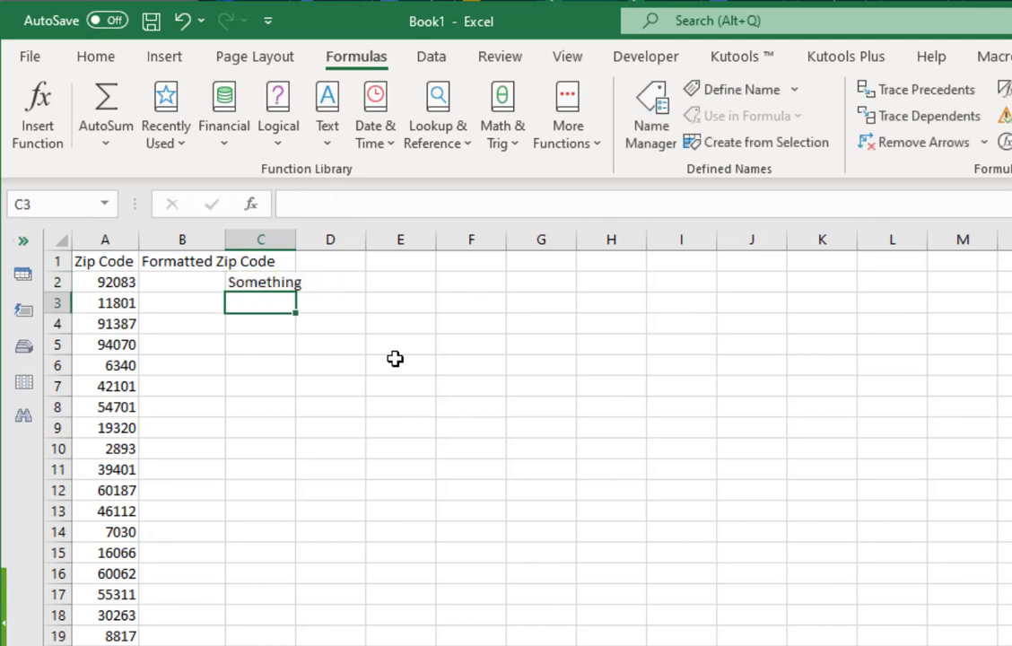
Enter =CONCAT("Some","thing") in D2 to join the same two strings with a function.
{"action": "key", "text": "Up"}
{"action": "key", "text": "Right"}
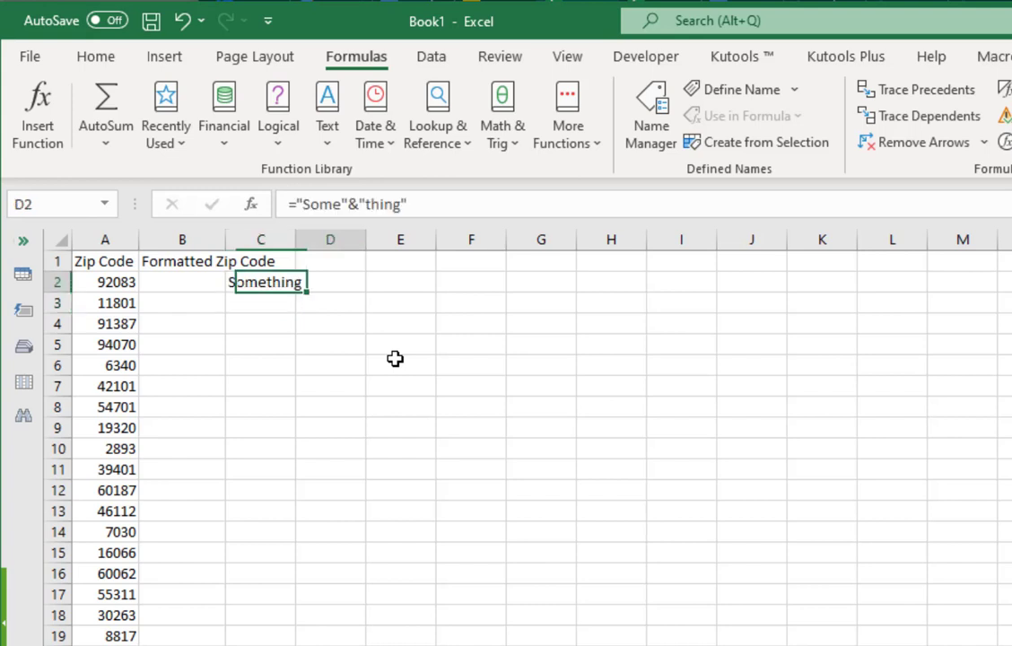
{"action": "type", "text": "=con"}
{"action": "key", "text": "Tab"}
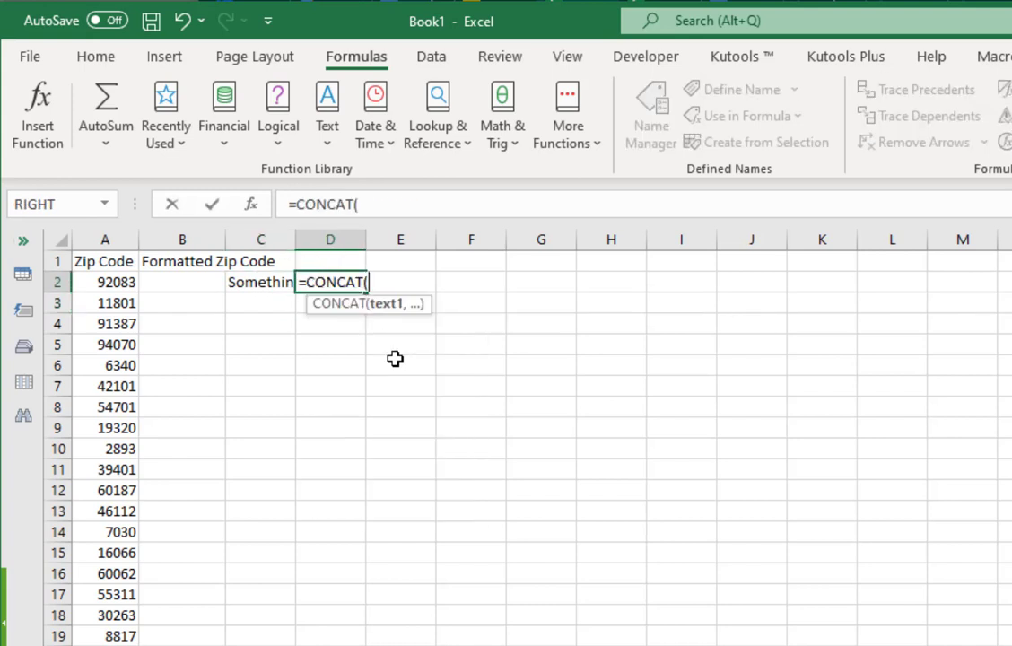
{"action": "key", "text": "Return"}
{"action": "key", "text": "Return"}
{"action": "type", "text": "\"So"}
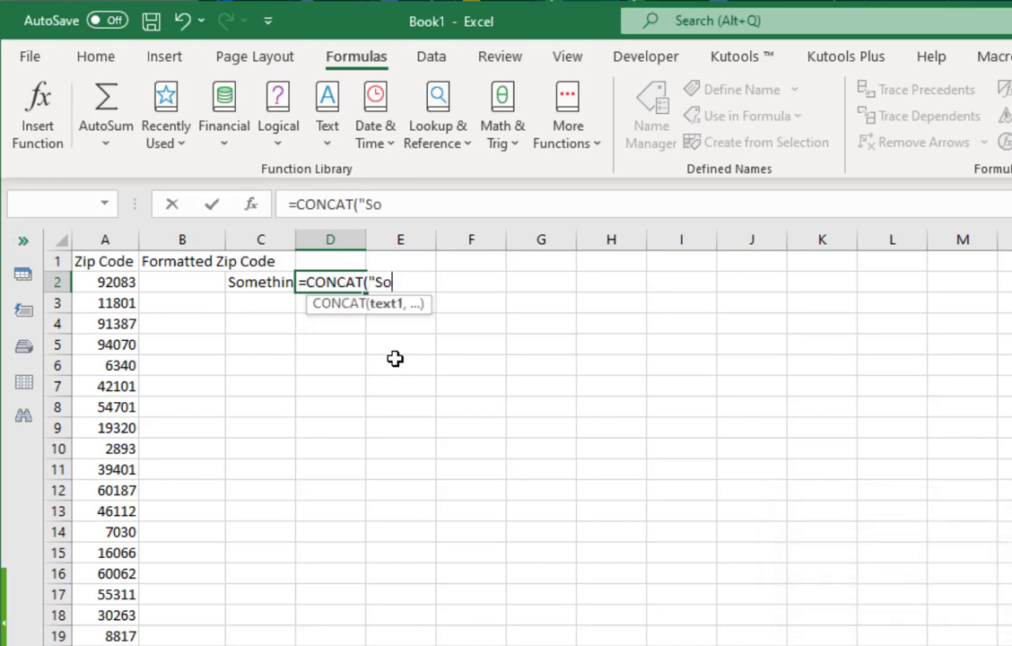
{"action": "type", "text": "me\",\"thing\""}
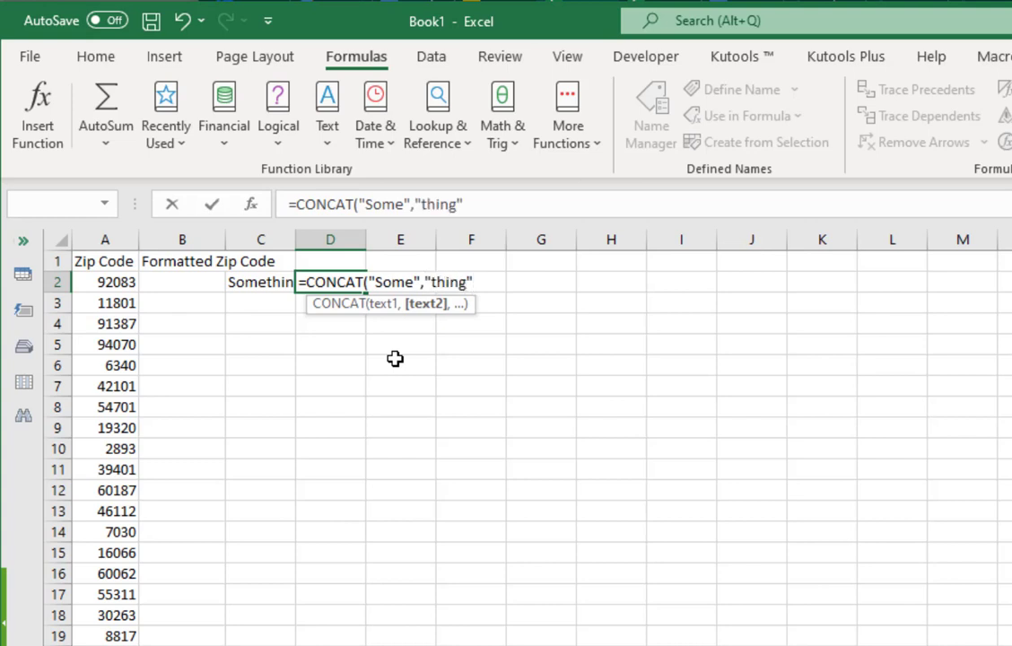
{"action": "key", "text": "Return"}
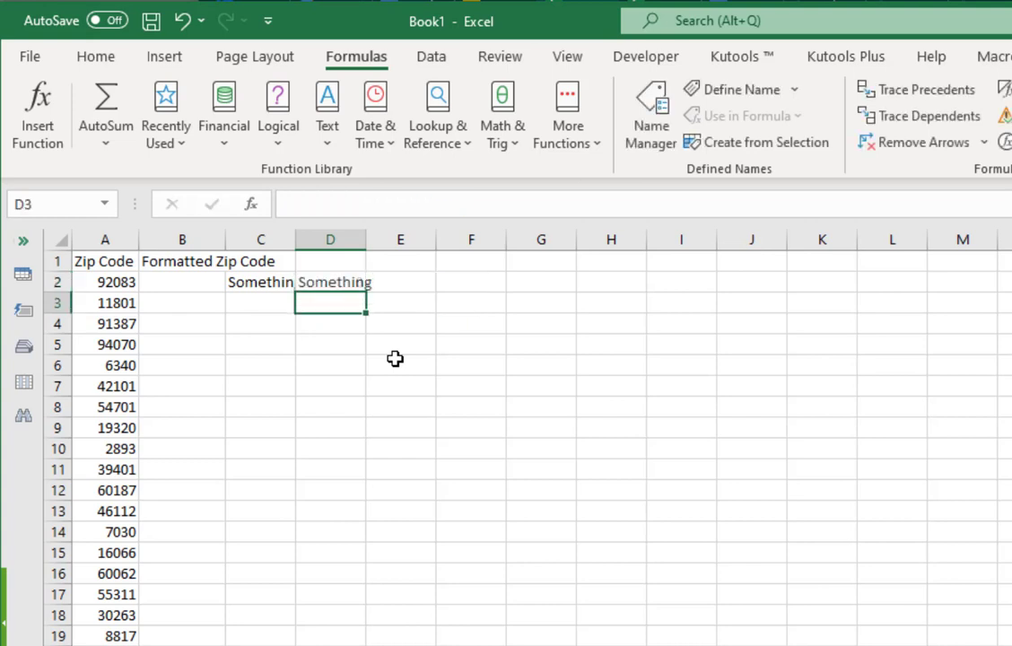
Compare the formulas in C2 and D2 and fit column C's width to its contents.
{"action": "key", "text": "Up"}
{"action": "key", "text": "Left"}
{"action": "key", "text": "Right"}
{"action": "key", "text": "Left"}
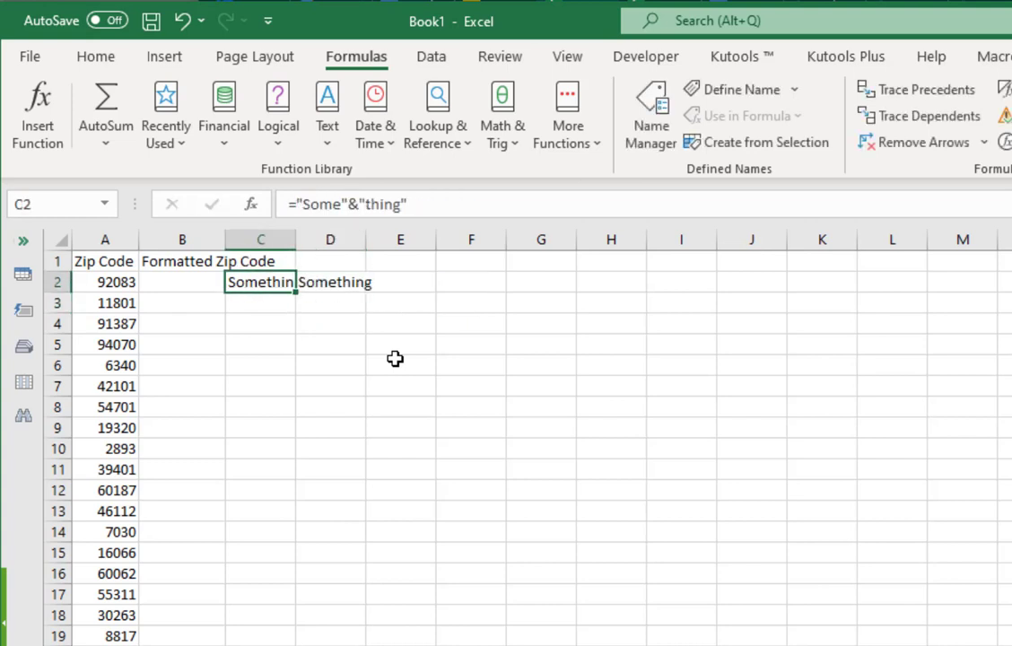
{"action": "key", "text": "Right"}
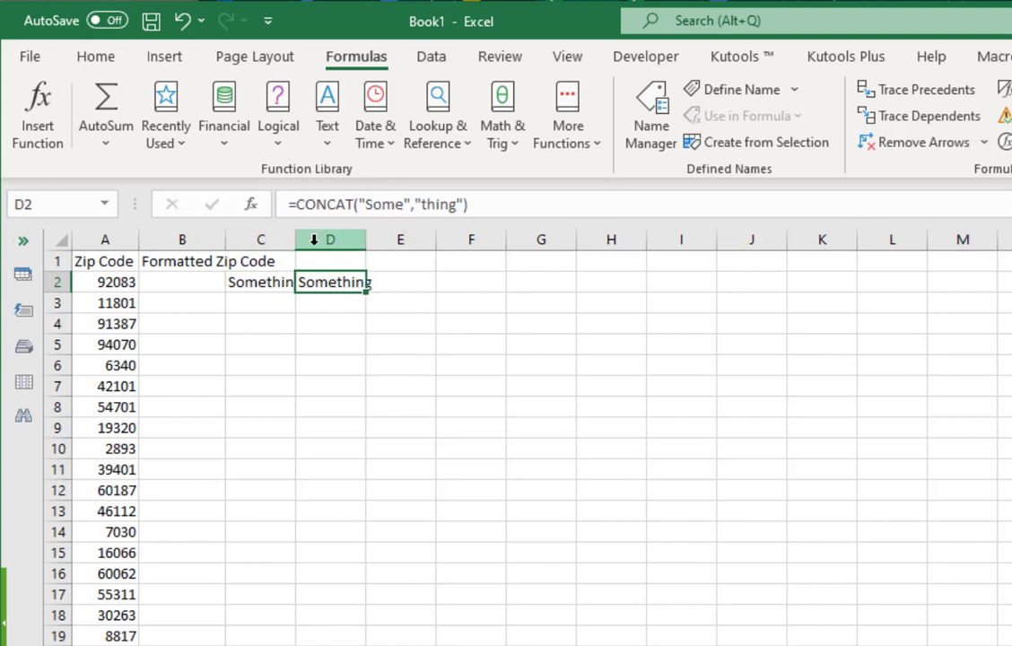
{"action": "double_click", "coordinate": [295, 240]}
{"action": "left_click", "coordinate": [343, 413]}
{"action": "left_click", "coordinate": [271, 285]}
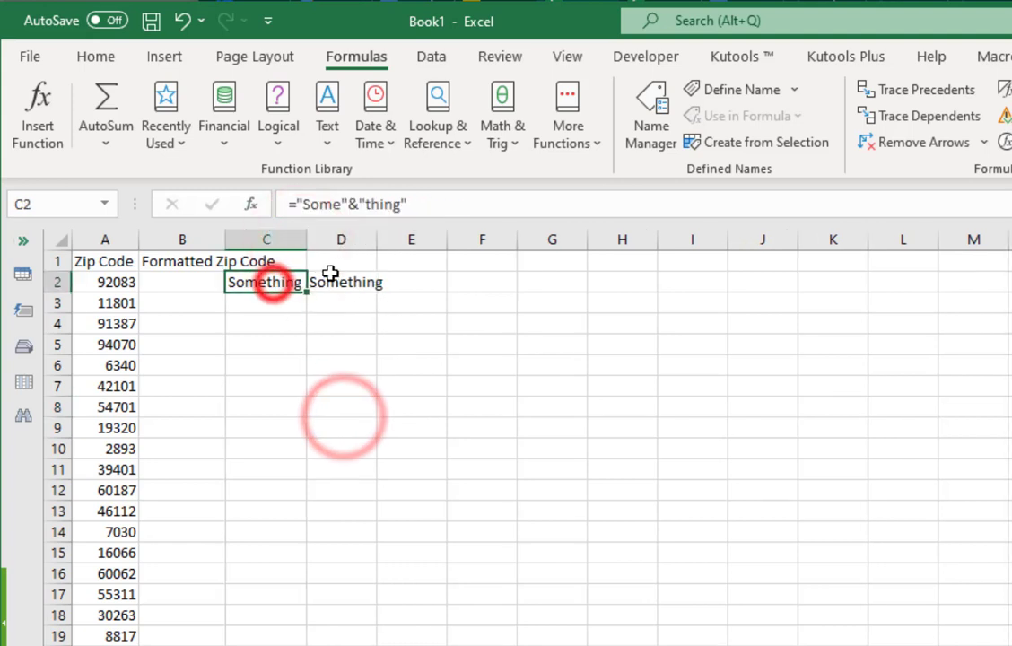
{"action": "left_click", "coordinate": [332, 276]}
{"action": "left_click", "coordinate": [342, 383]}
Clear the two sample text-joining formulas from C2 and D2.
{"action": "left_click_drag", "start_coordinate": [280, 286], "coordinate": [330, 287]}
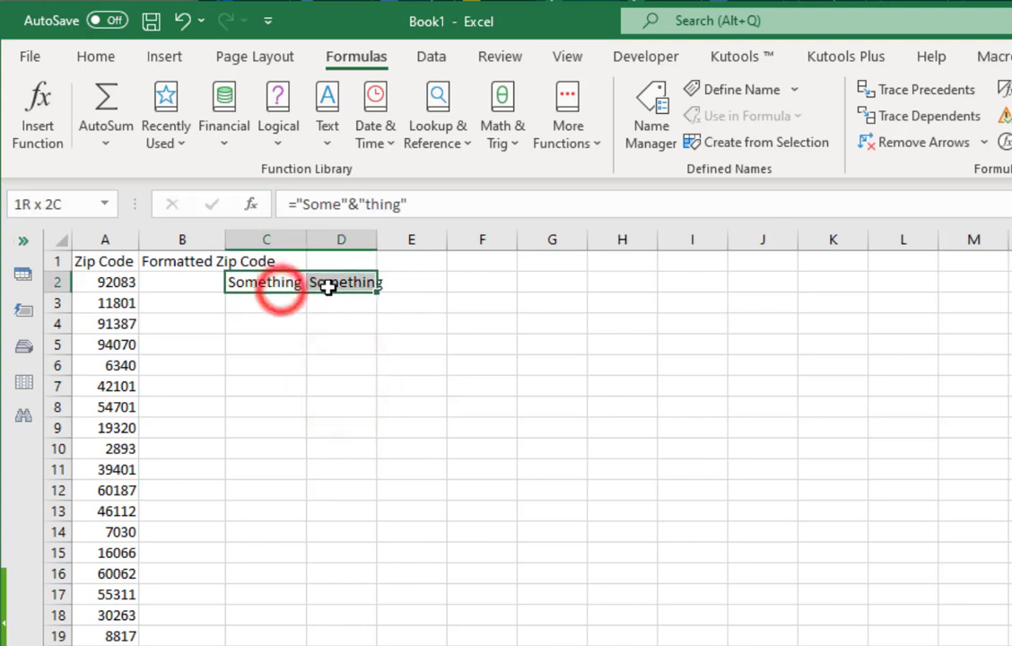
{"action": "key", "text": "Delete"}
{"action": "key", "text": "Left"}
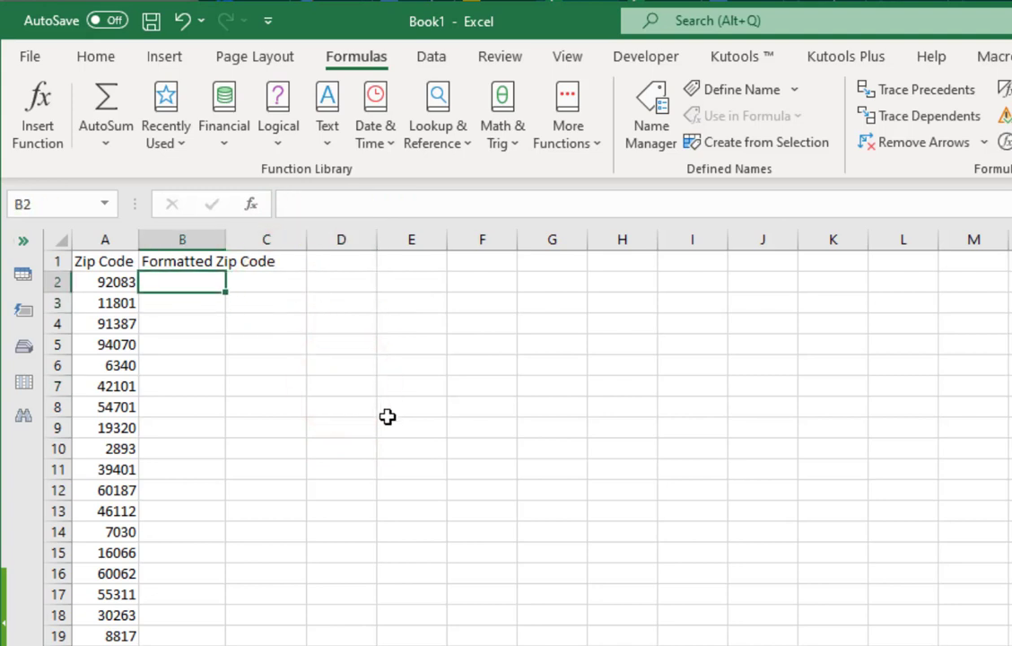
Enter =RIGHT("00"&A2,5) in B2 to pad the zip code to five characters.
{"action": "type", "text": "="}
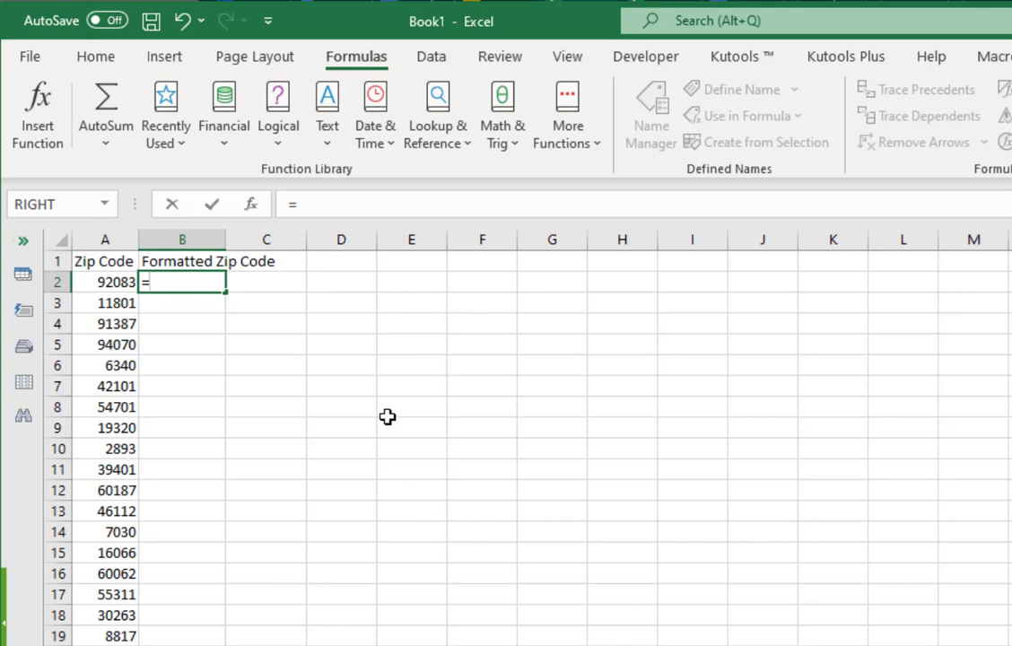
{"action": "type", "text": "RIGHT("}
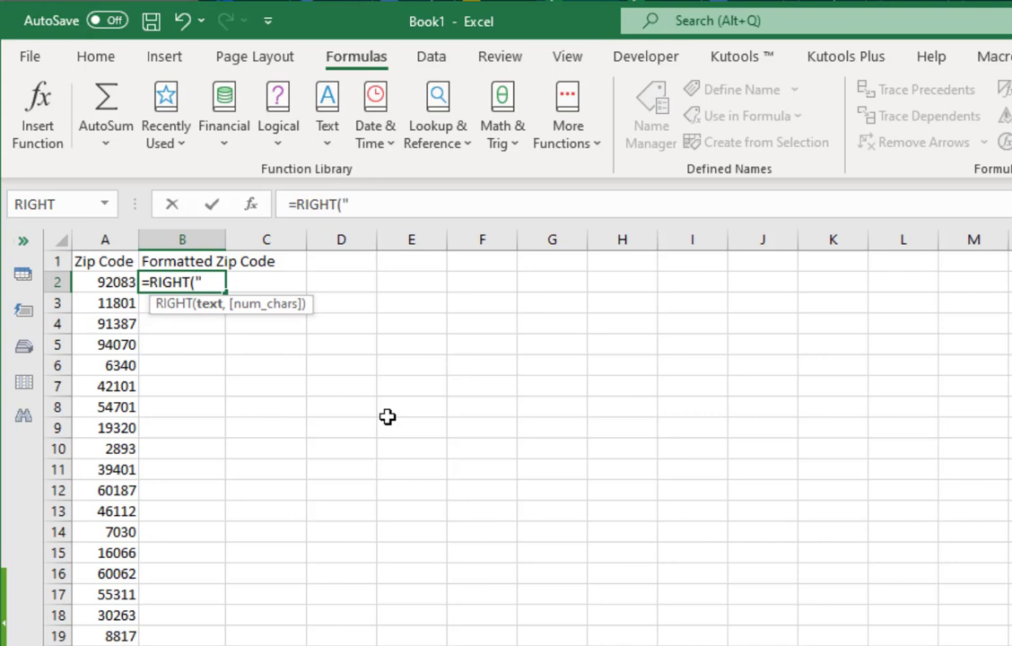
{"action": "type", "text": "00\"&"}
{"action": "key", "text": "Left"}
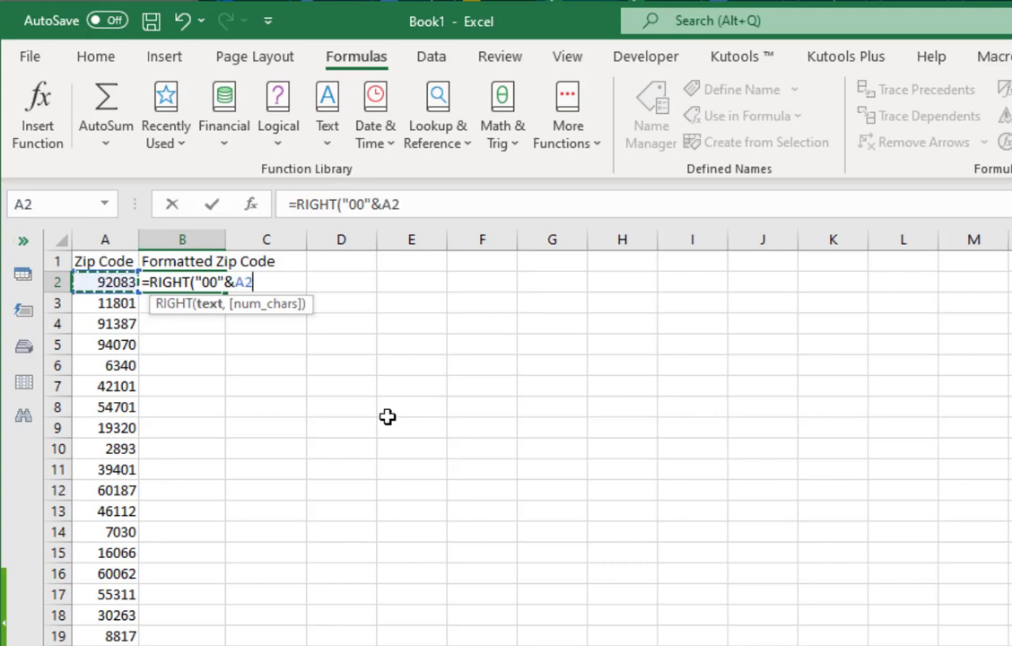
{"action": "type", "text": ","}
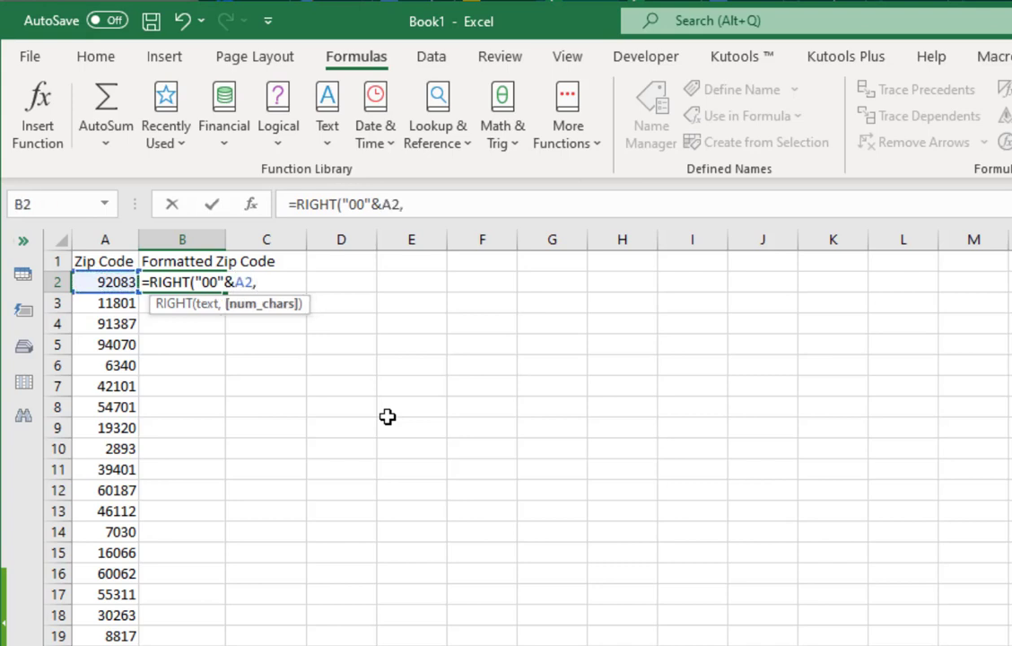
{"action": "type", "text": "5)"}
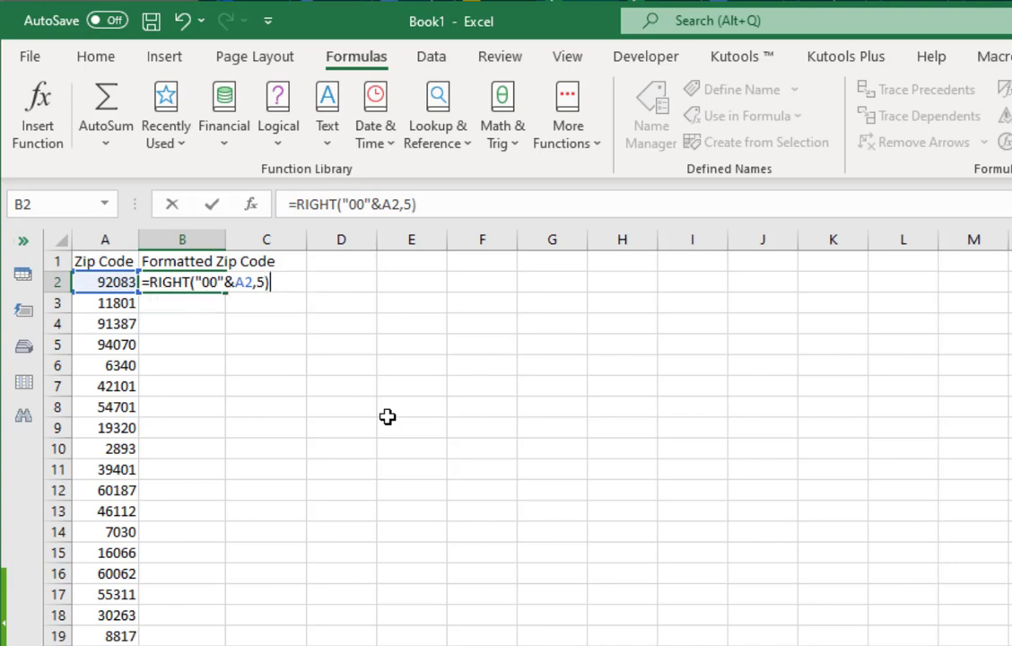
{"action": "key", "text": "Return"}
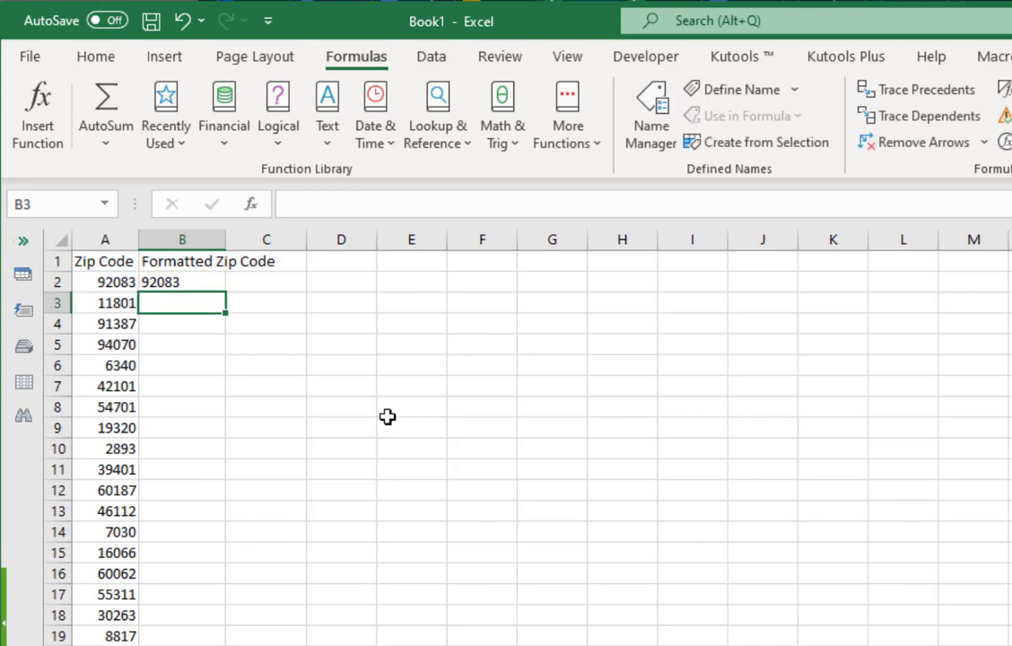
Fill the RIGHT formula from B2 down through B6.
{"action": "key", "text": "Up"}
{"action": "key", "text": "Left"}
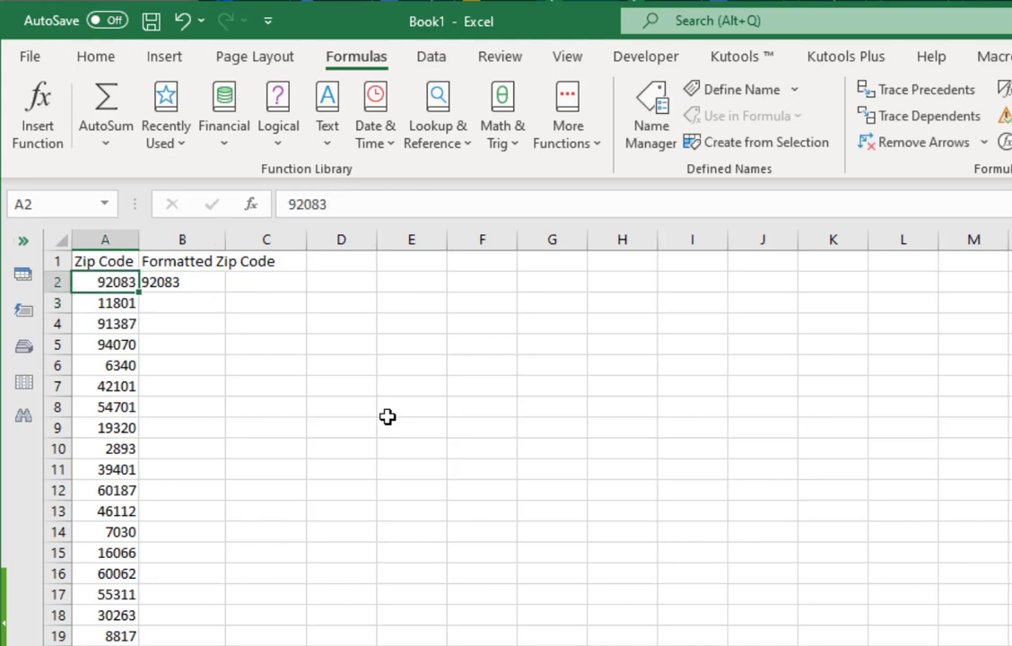
{"action": "key", "text": "shift+Down"}
{"action": "key", "text": "Up"}
{"action": "key", "text": "Down"}
{"action": "key", "text": "Right"}
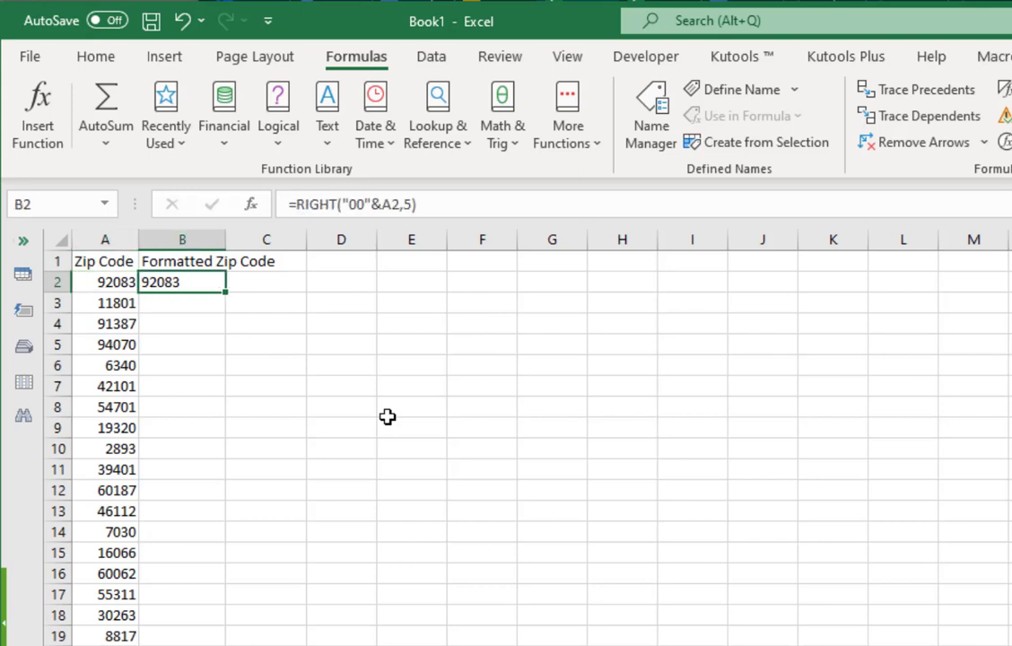
{"action": "key", "text": "shift+Down"}
{"action": "key", "text": "shift+Down"}
{"action": "key", "text": "shift+Down"}
{"action": "key", "text": "shift+Down"}
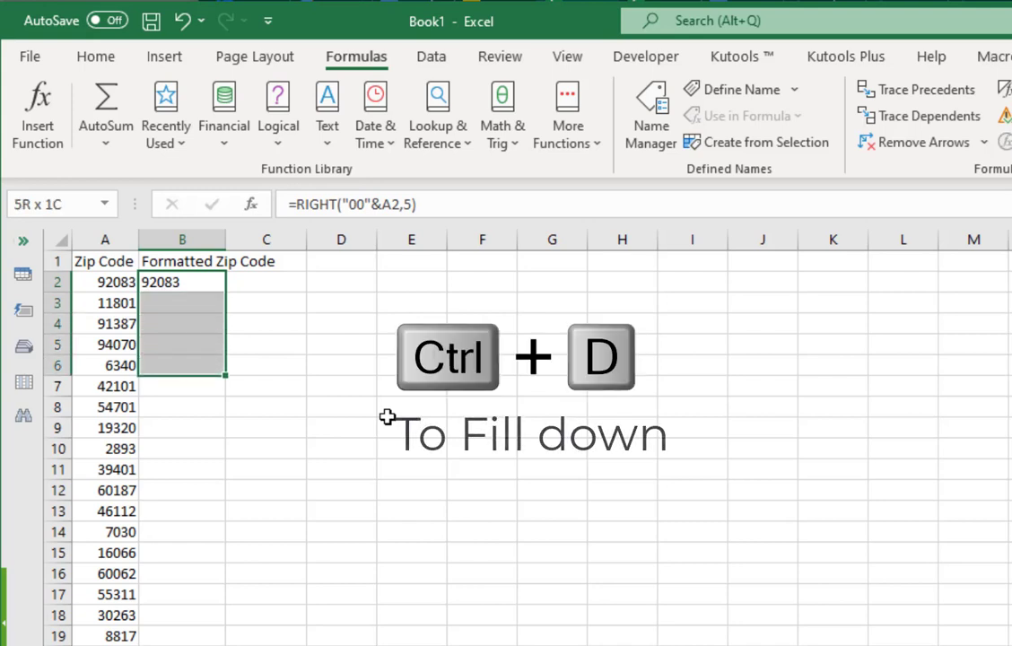
{"action": "key", "text": "ctrl+d"}
Examine the "00" prefix and the character-count argument of the RIGHT formula in B6 without changing it.
{"action": "key", "text": "Down"}
{"action": "key", "text": "Down"}
{"action": "key", "text": "Down"}
{"action": "key", "text": "Down"}
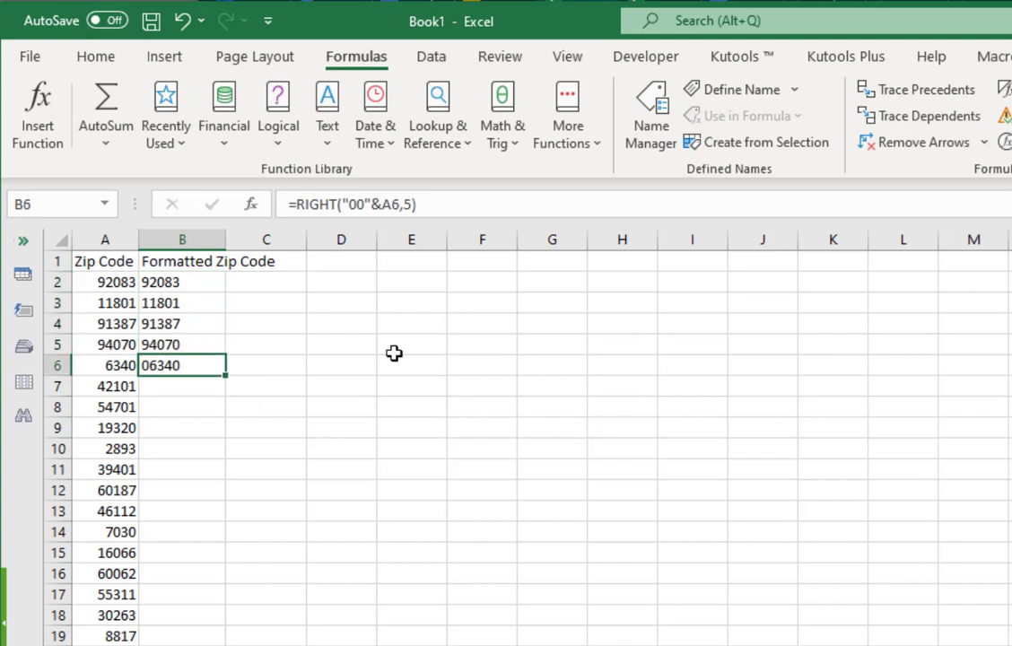
{"action": "left_click", "coordinate": [362, 203]}
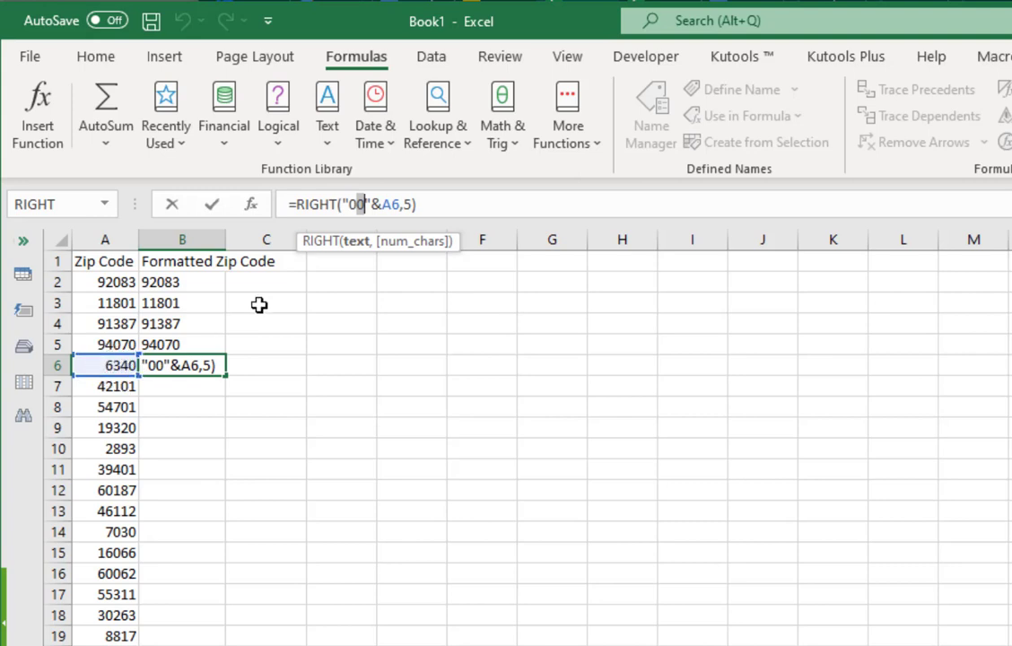
{"action": "left_click", "coordinate": [405, 202]}
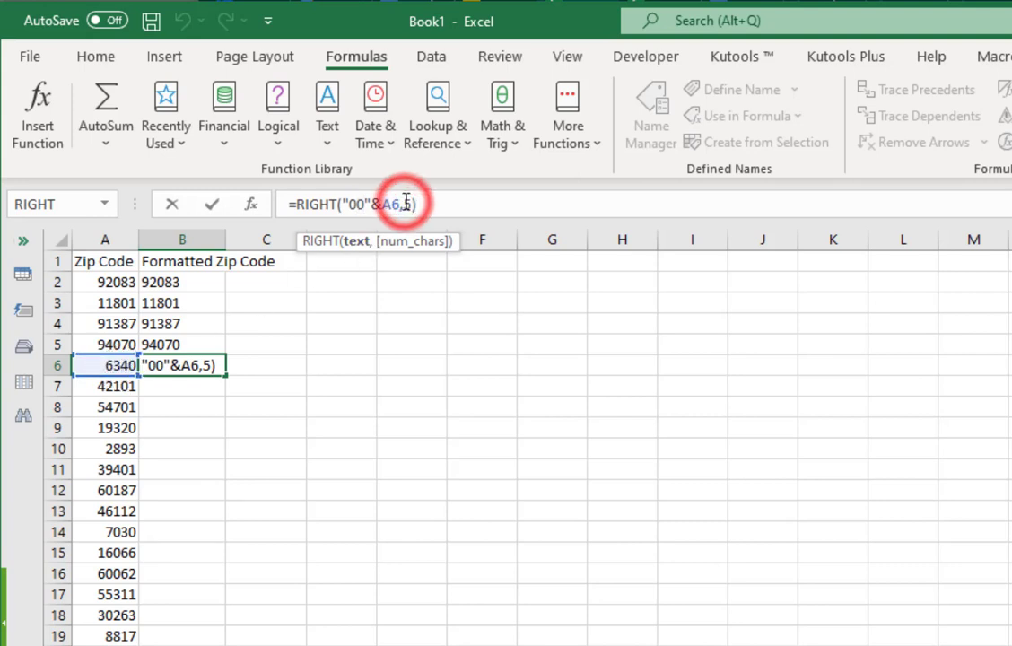
{"action": "left_click", "coordinate": [426, 202]}
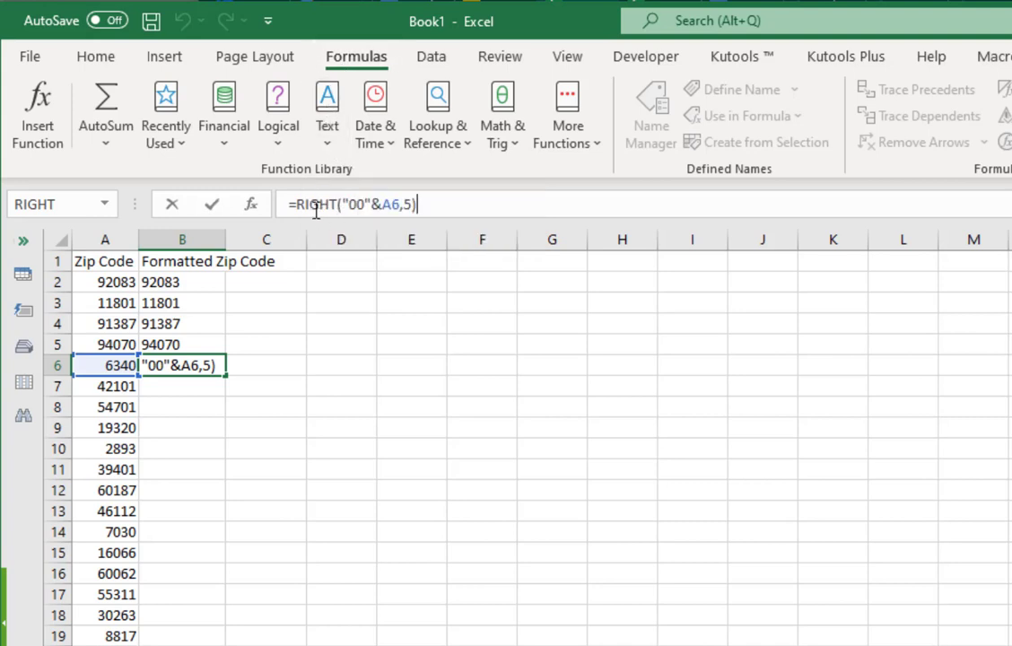
{"action": "key", "text": "Return"}
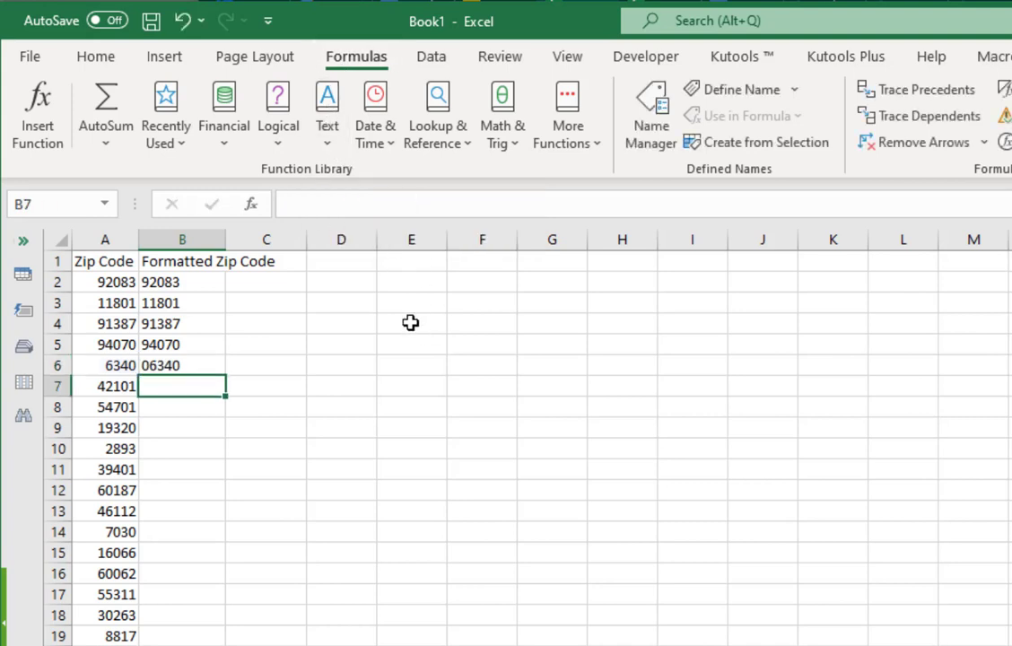
Fill the RIGHT formula from B6 down through B21.
{"action": "left_click", "coordinate": [180, 368]}
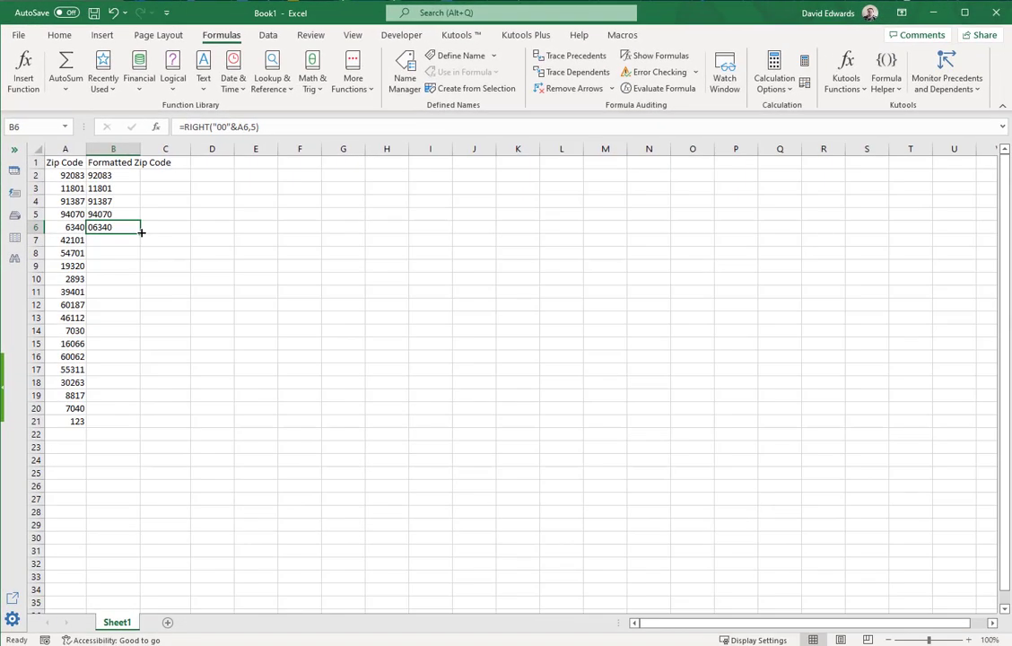
{"action": "left_click_drag", "start_coordinate": [225, 374], "coordinate": [226, 378]}
{"action": "left_click_drag", "start_coordinate": [140, 233], "coordinate": [147, 421]}
Compare the zip codes in A21 and B21, and examine the "00" prefix and cell reference in B21's formula without changing it.
{"action": "left_click", "coordinate": [36, 421]}
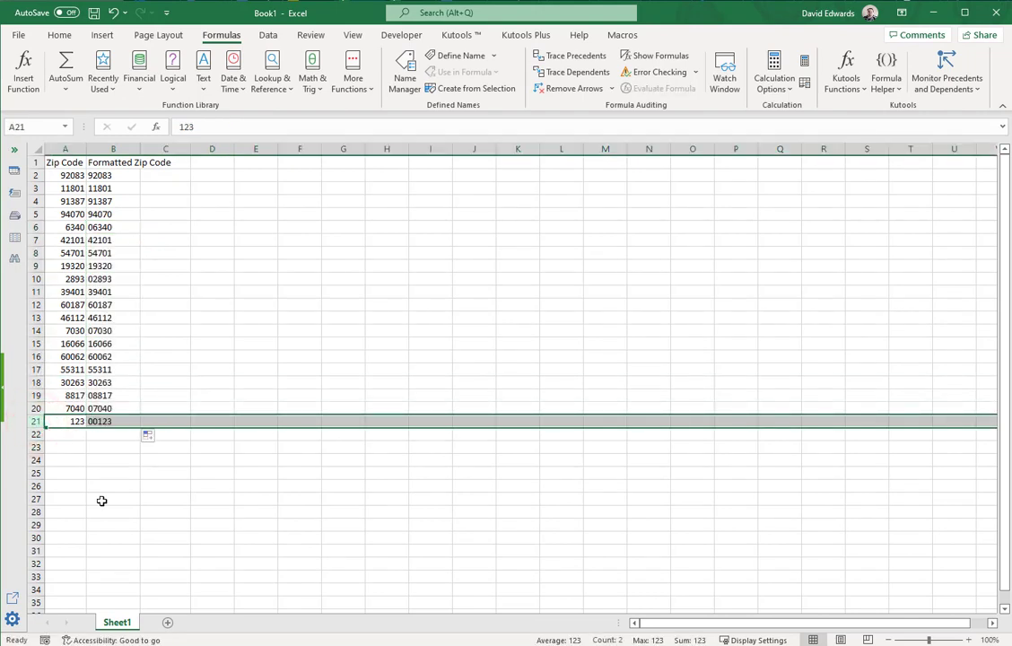
{"action": "left_click", "coordinate": [125, 262]}
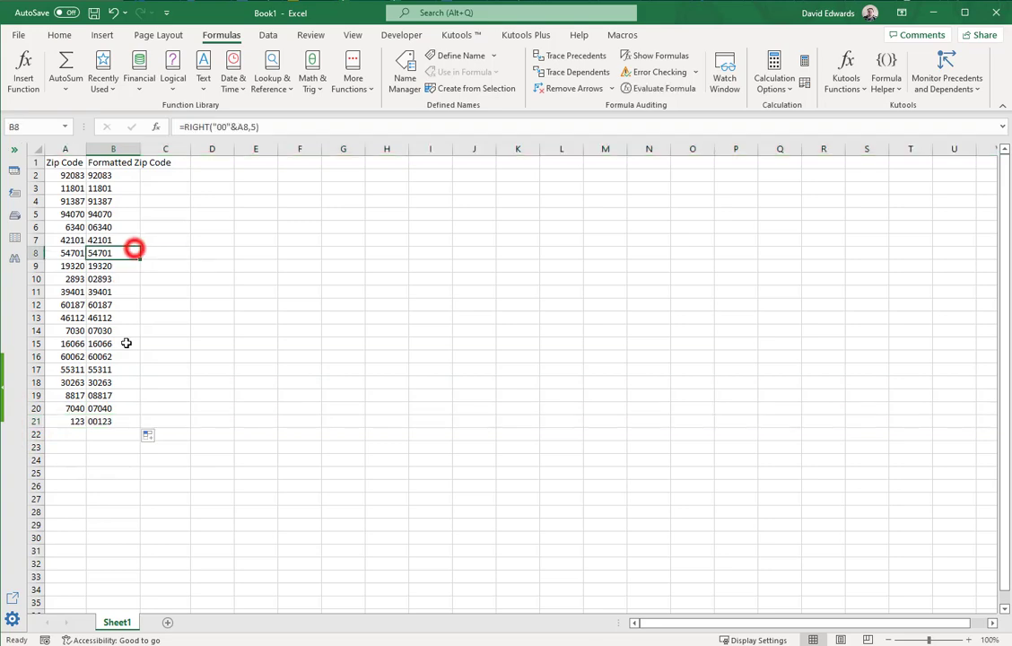
{"action": "left_click", "coordinate": [128, 422]}
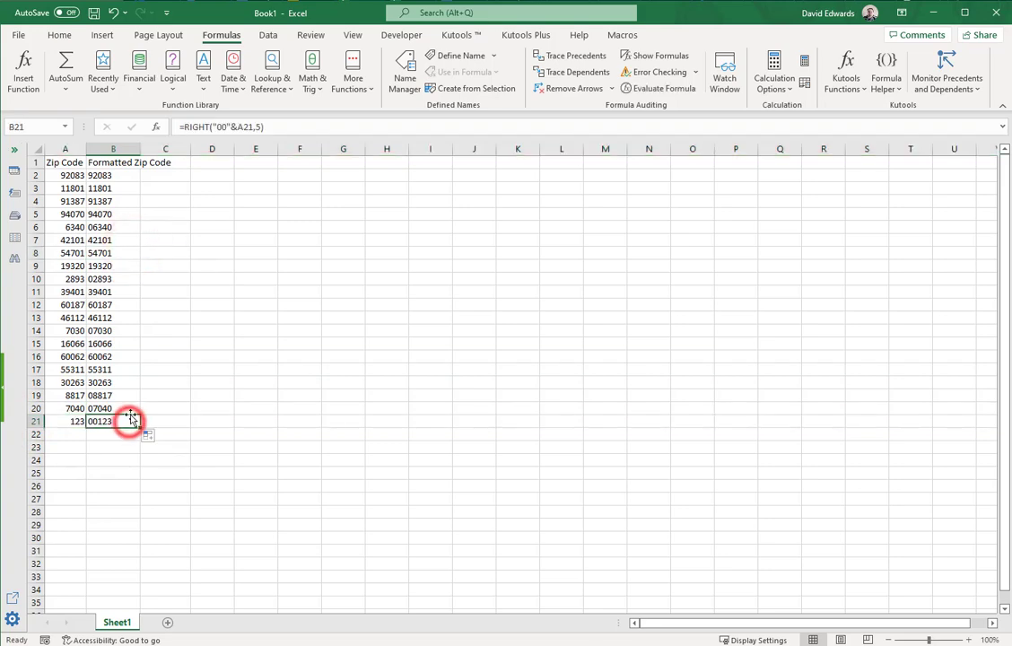
{"action": "left_click", "coordinate": [63, 424]}
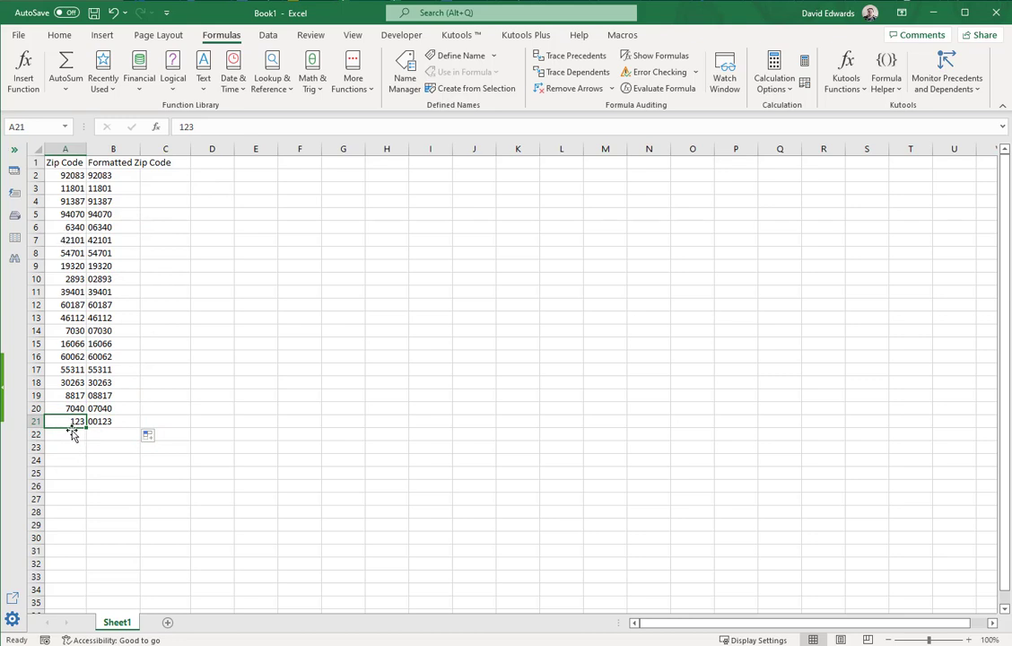
{"action": "left_click", "coordinate": [120, 421]}
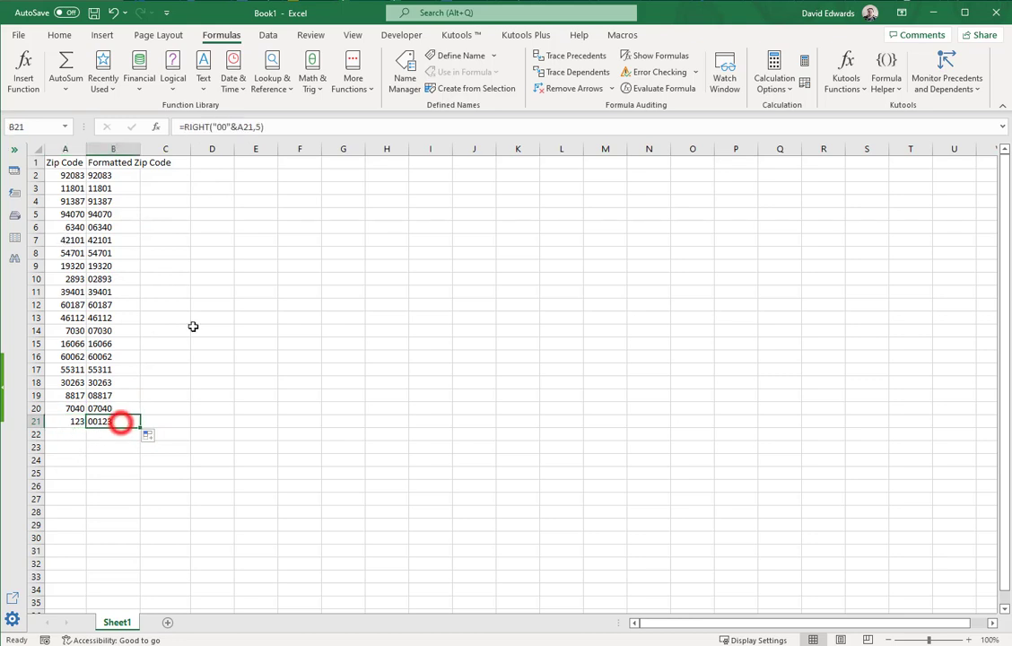
{"action": "left_click", "coordinate": [215, 127]}
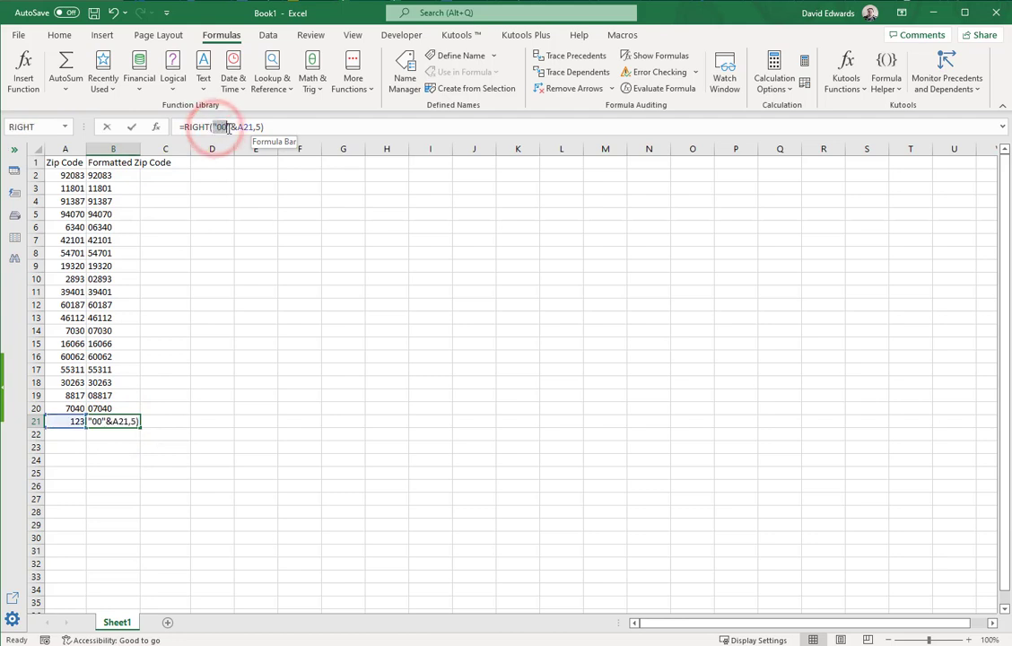
{"action": "left_click_drag", "start_coordinate": [212, 128], "coordinate": [232, 128]}
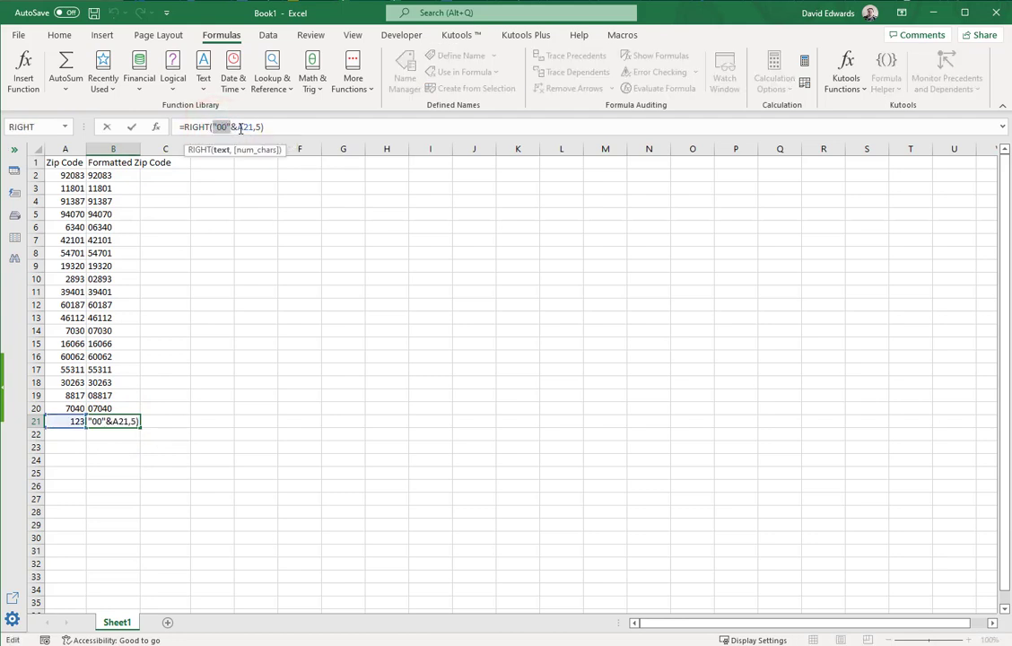
{"action": "double_click", "coordinate": [241, 127]}
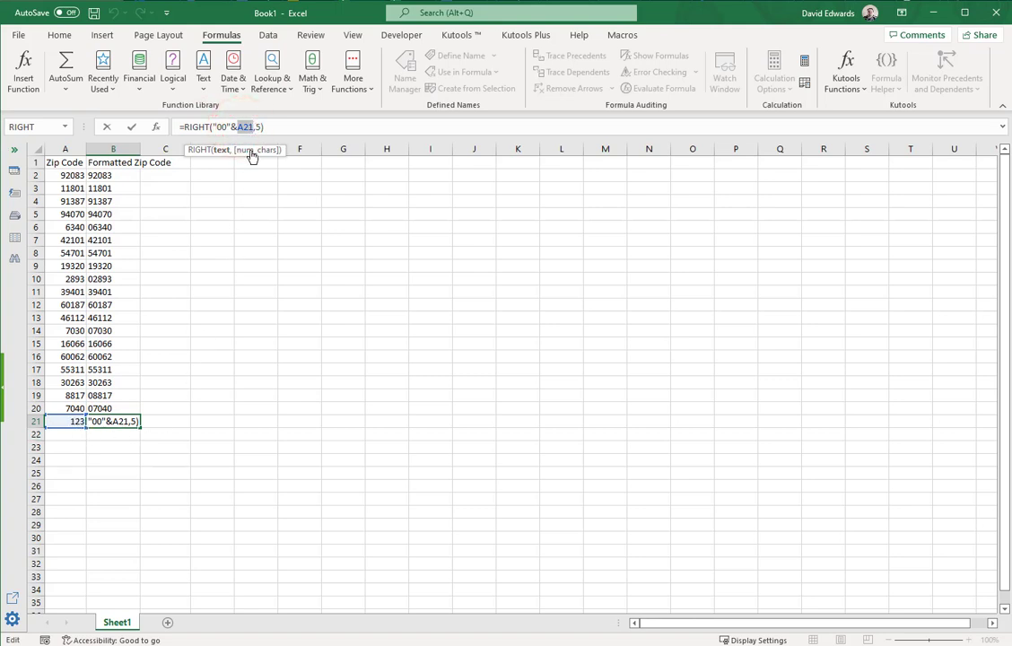
{"action": "left_click", "coordinate": [273, 127]}
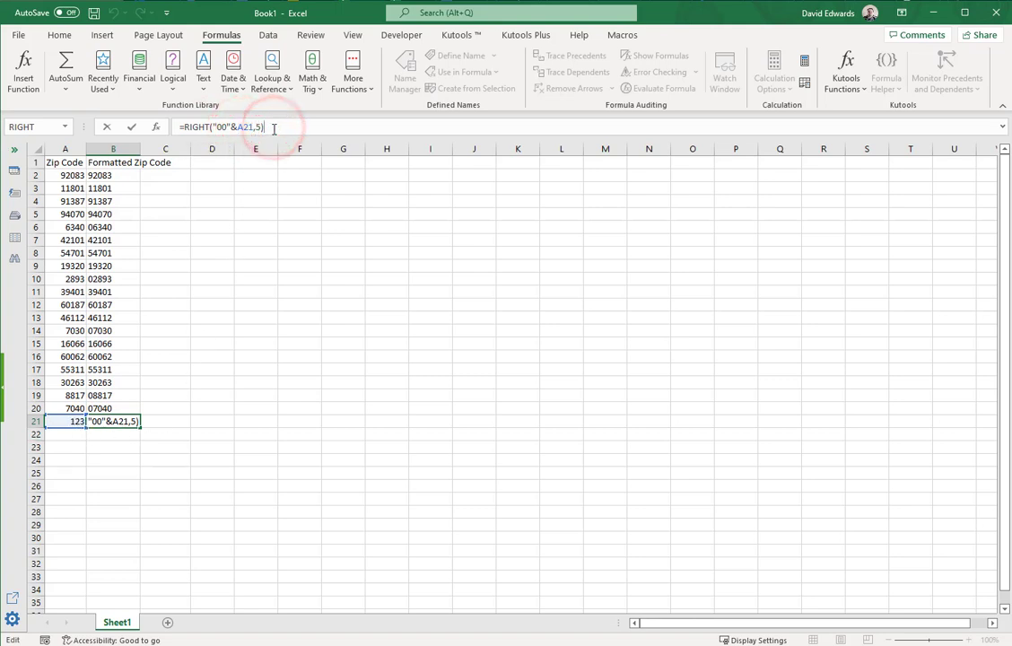
{"action": "key", "text": "Return"}
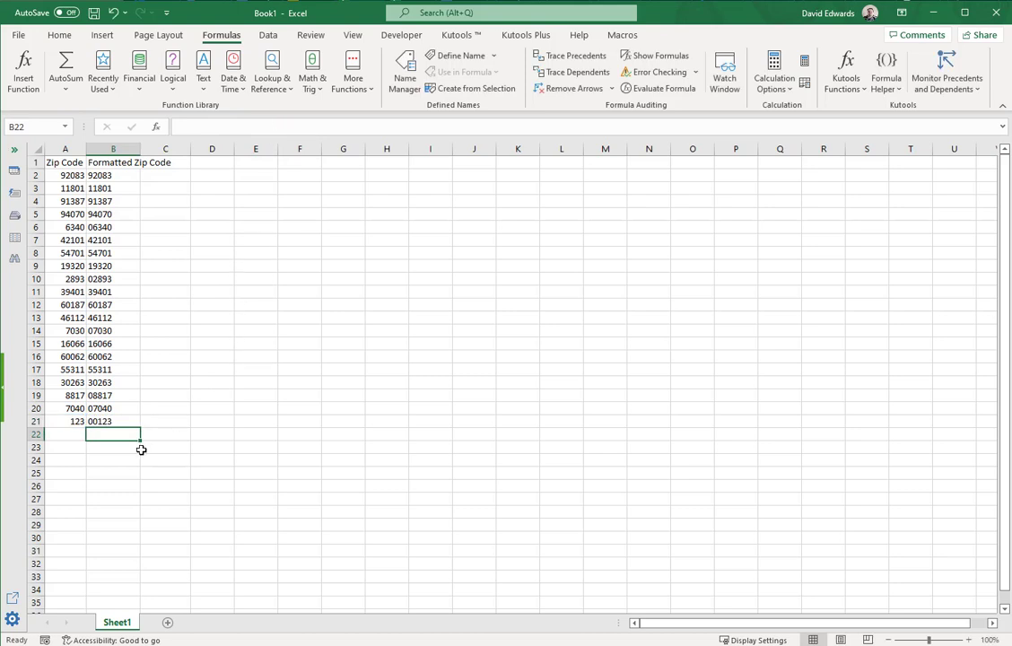
Widen column B to fit its header and replace the formulas in B2:B21 with their values.
{"action": "left_click", "coordinate": [108, 179]}
{"action": "left_click_drag", "start_coordinate": [108, 179], "coordinate": [110, 421]}
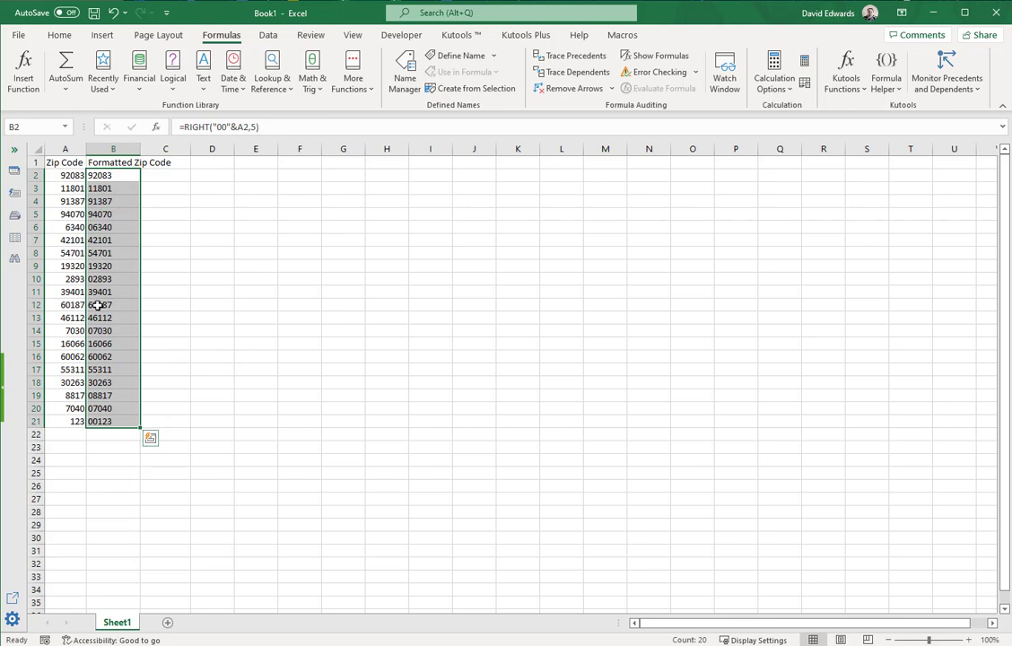
{"action": "double_click", "coordinate": [140, 148]}
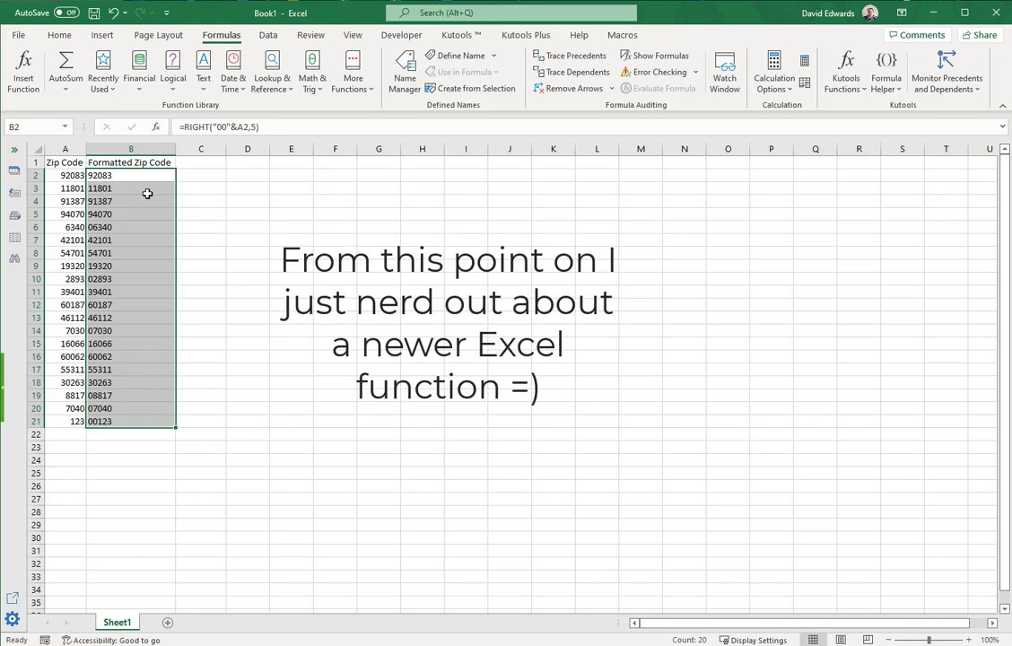
{"action": "right_click", "coordinate": [148, 193]}
{"action": "left_click", "coordinate": [186, 249]}
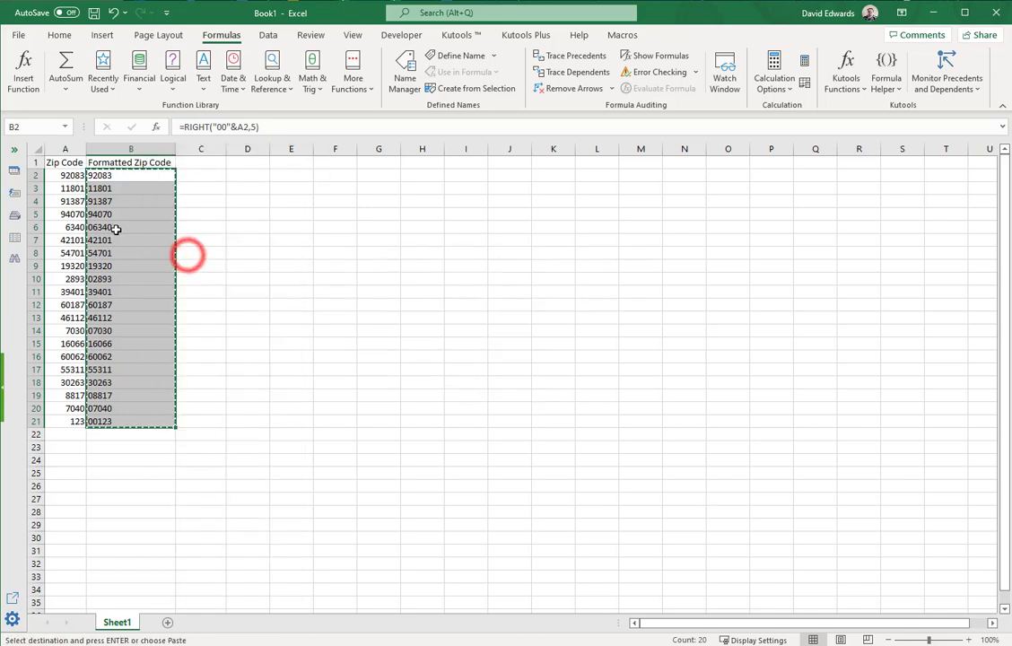
{"action": "right_click", "coordinate": [116, 229]}
{"action": "left_click", "coordinate": [173, 327]}
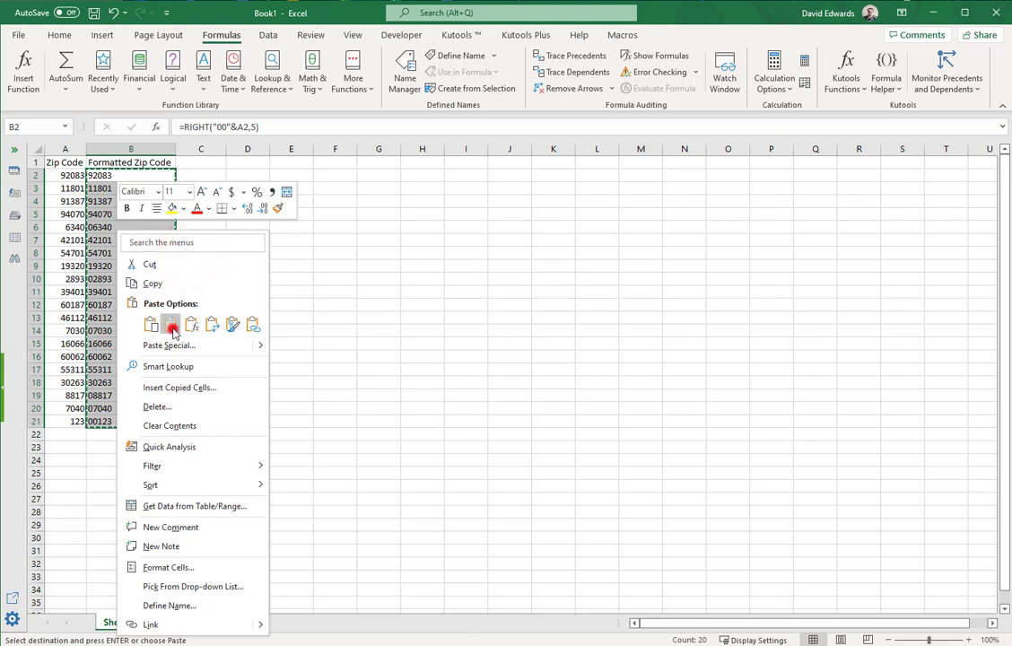
{"action": "left_click", "coordinate": [311, 349]}
Convert the formatted zip codes in B2:B21 to the Geography data type.
{"action": "left_click_drag", "start_coordinate": [130, 180], "coordinate": [136, 424]}
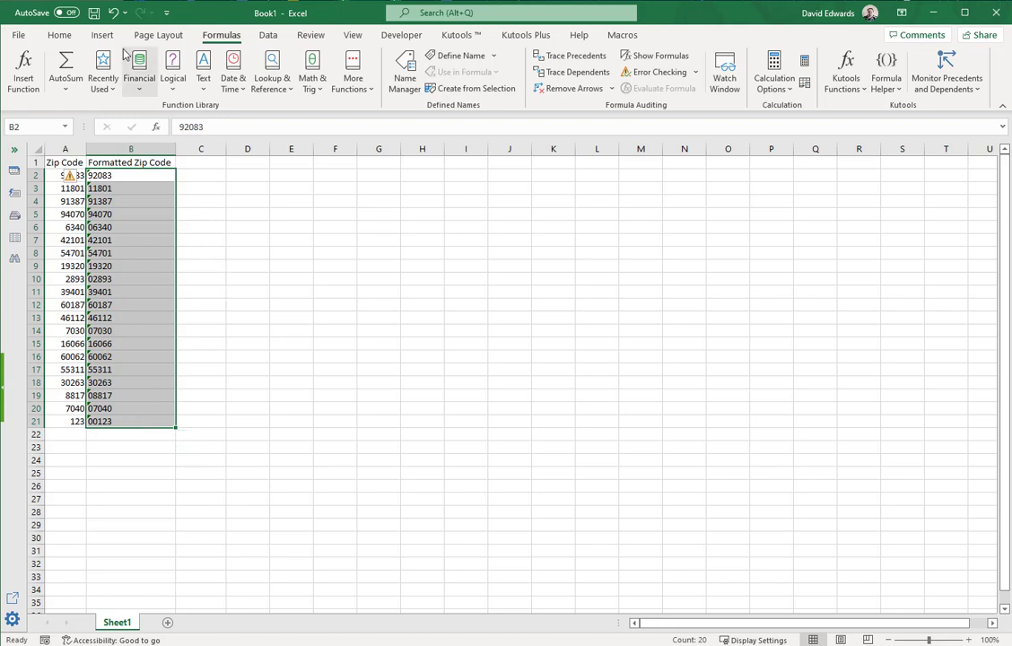
{"action": "left_click", "coordinate": [59, 35]}
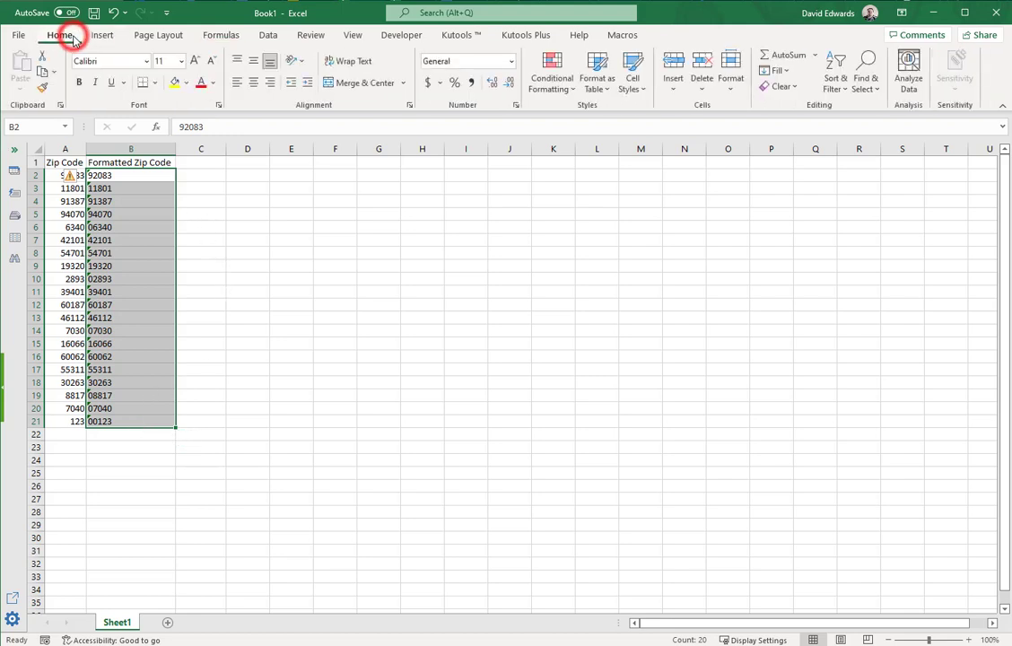
{"action": "left_click", "coordinate": [268, 36]}
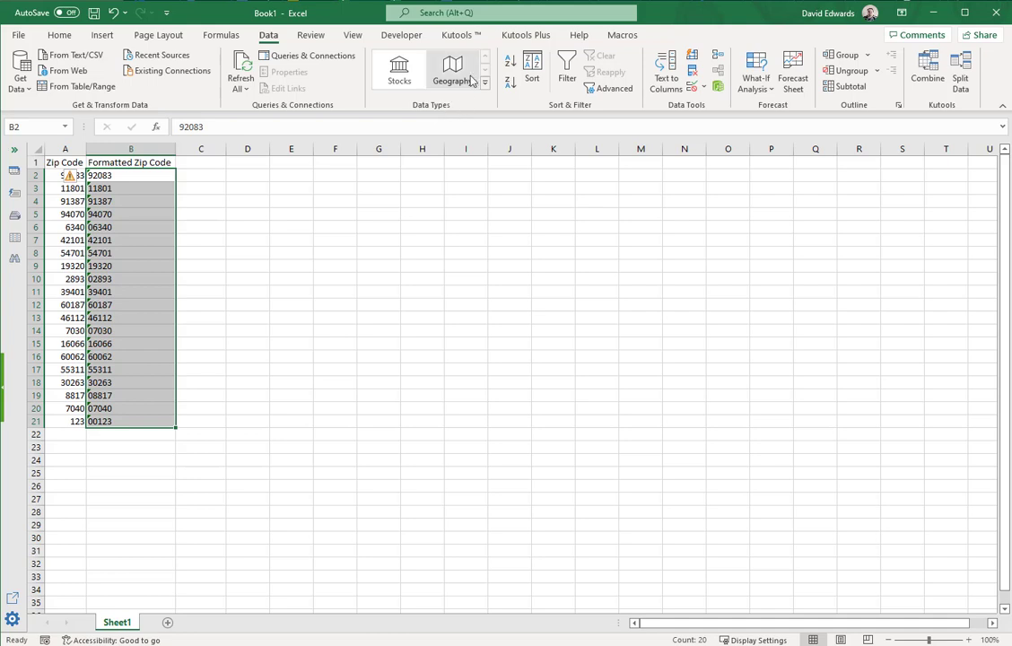
{"action": "left_click_drag", "start_coordinate": [150, 176], "coordinate": [150, 416]}
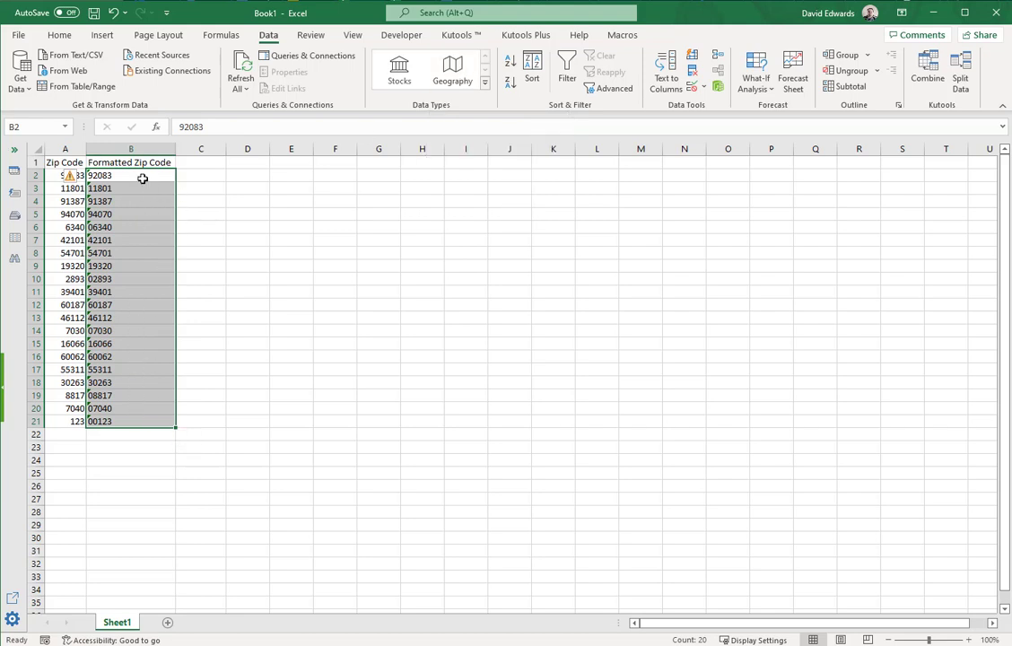
{"action": "left_click", "coordinate": [158, 421]}
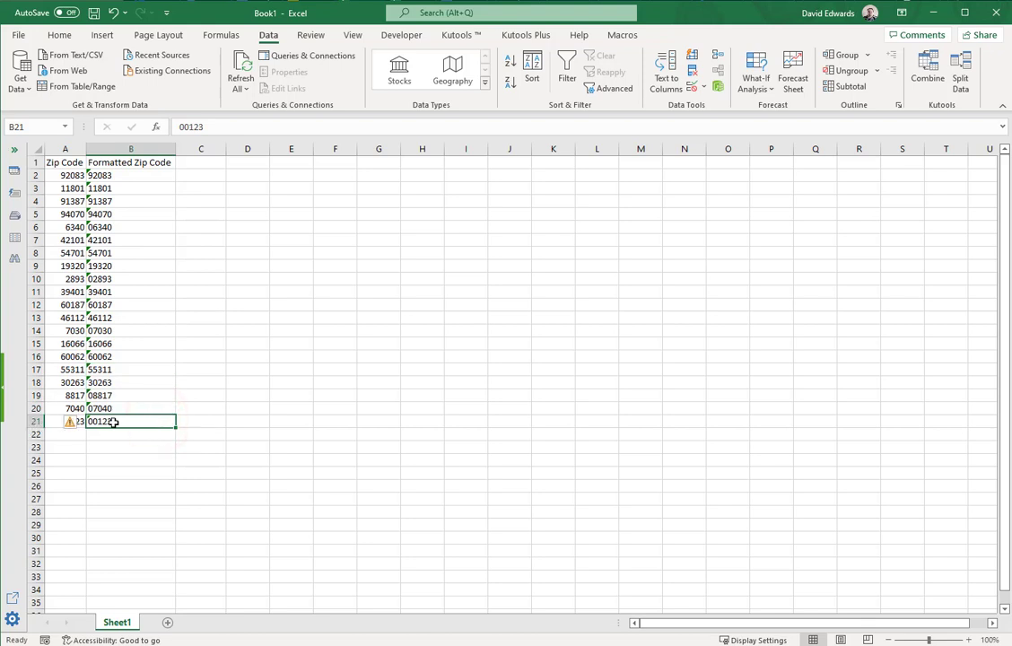
{"action": "left_click_drag", "start_coordinate": [133, 423], "coordinate": [140, 174]}
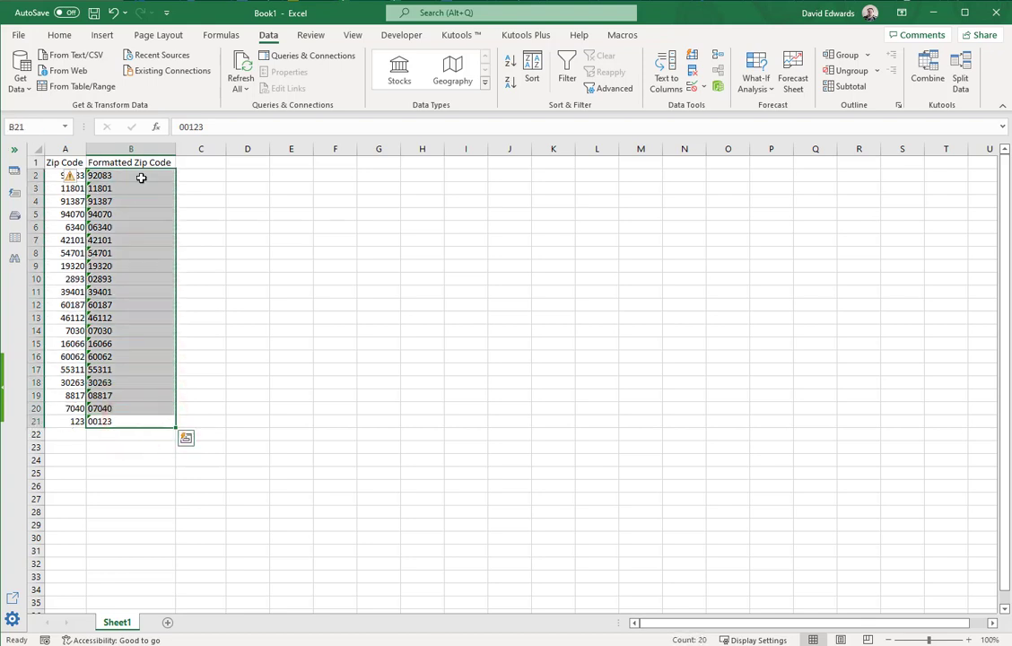
{"action": "left_click", "coordinate": [460, 74]}
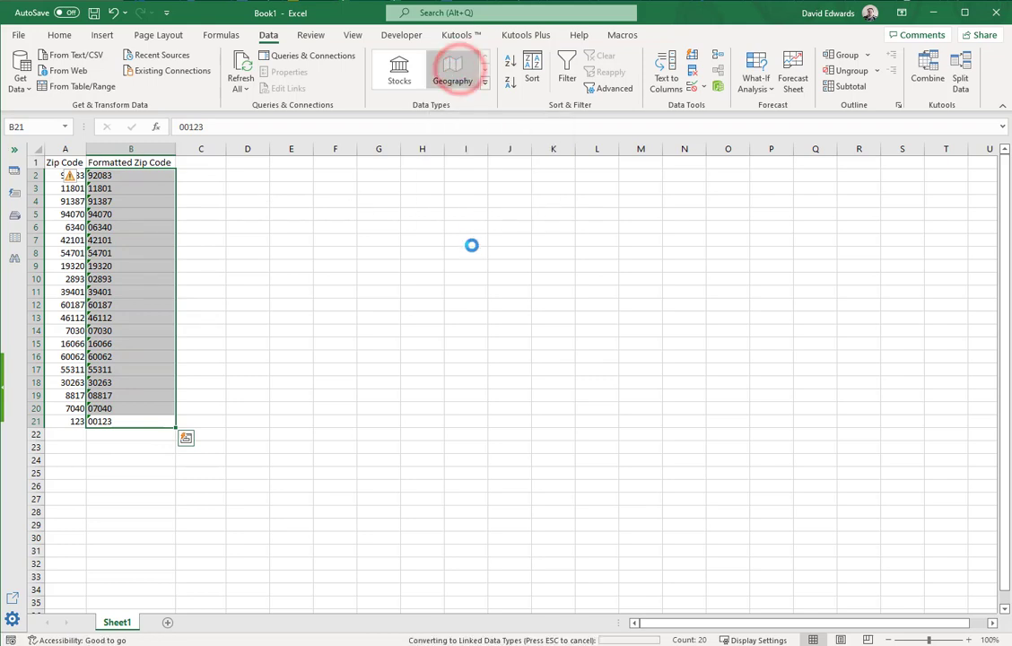
{"action": "left_click", "coordinate": [325, 267]}
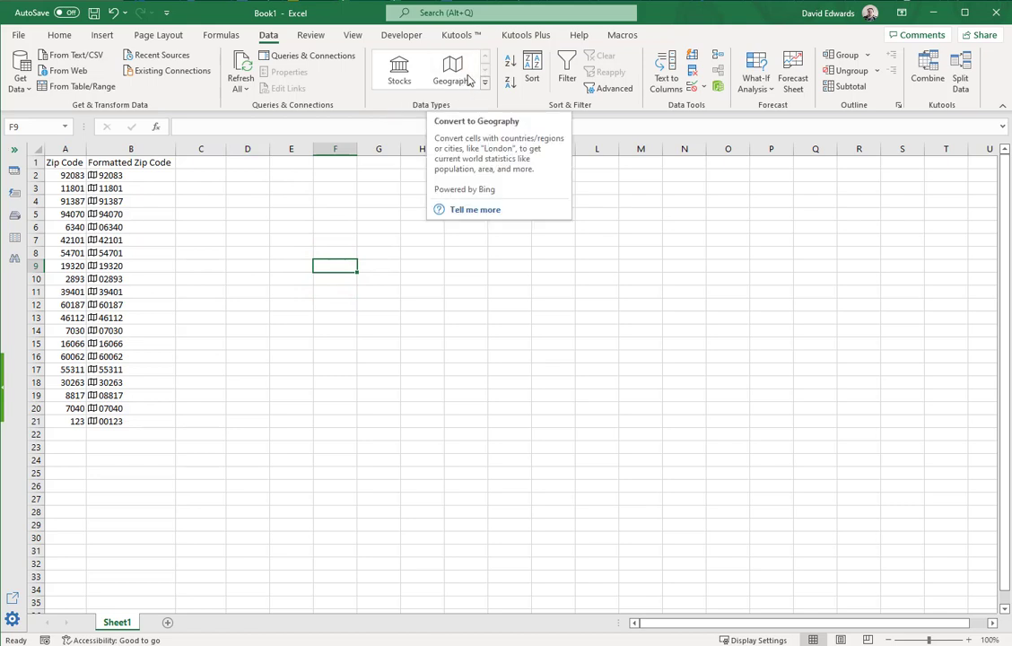
View the geography data card of the zip code in B2, then close it.
{"action": "left_click", "coordinate": [153, 177]}
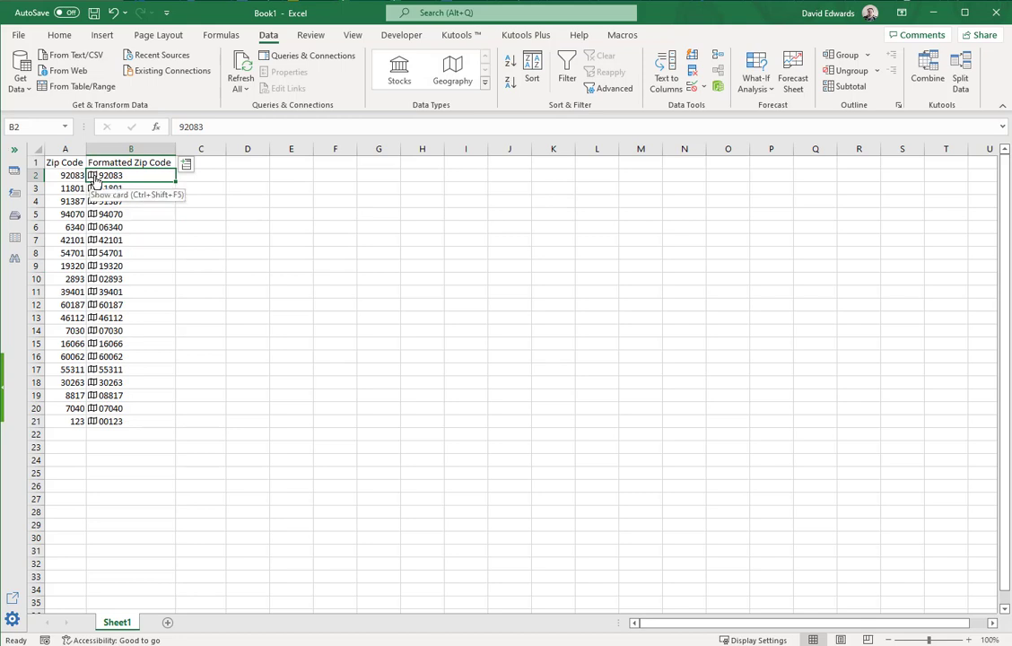
{"action": "left_click", "coordinate": [93, 176]}
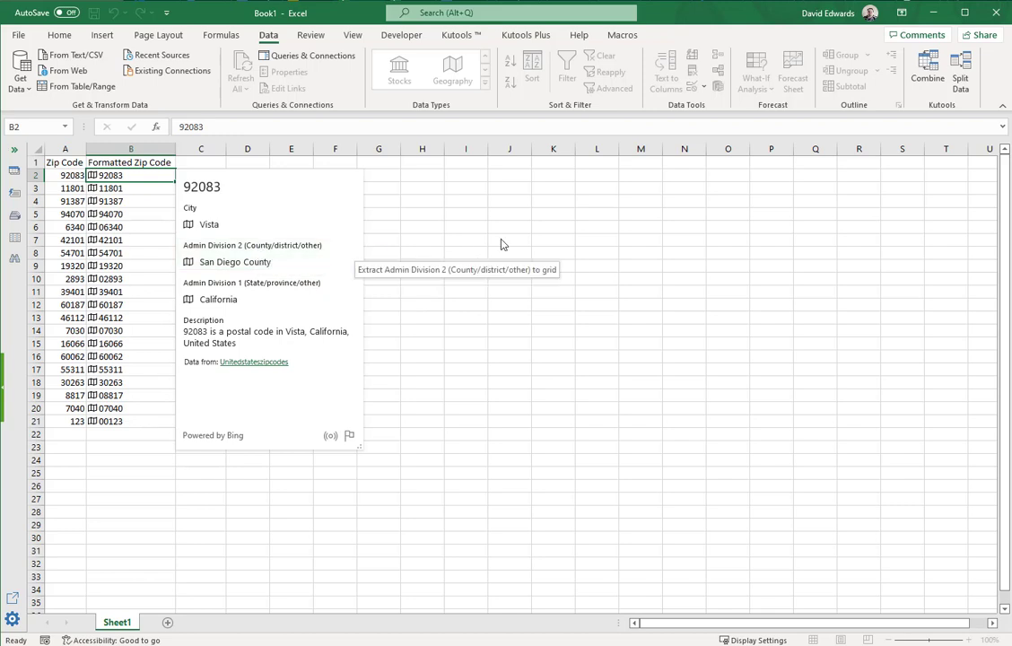
{"action": "left_click", "coordinate": [502, 211]}
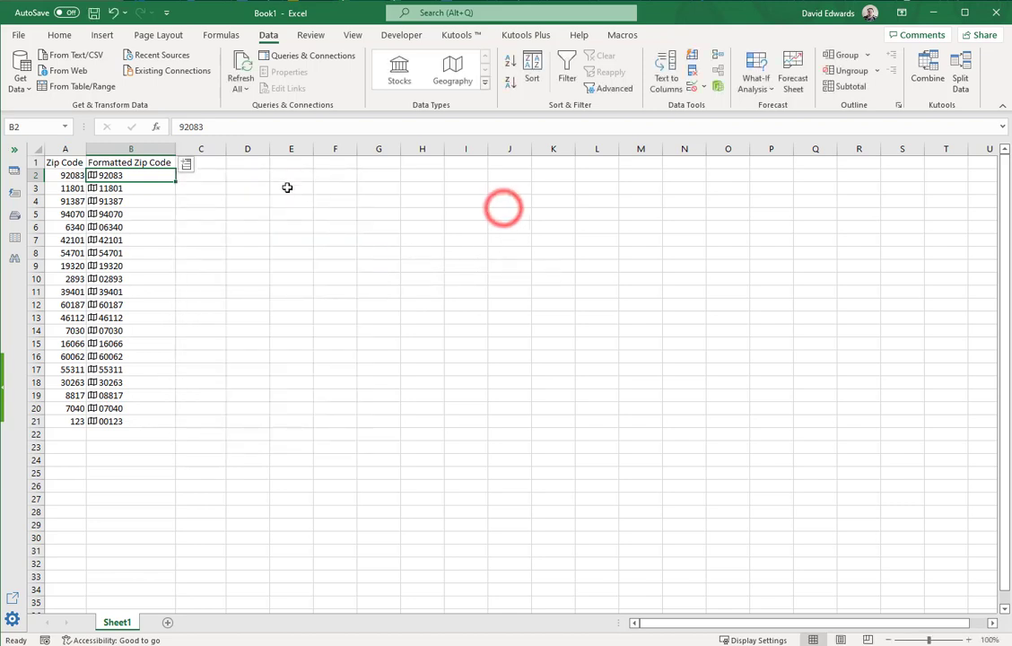
Add the column header State in C1.
{"action": "left_click", "coordinate": [254, 175]}
{"action": "left_click", "coordinate": [214, 172]}
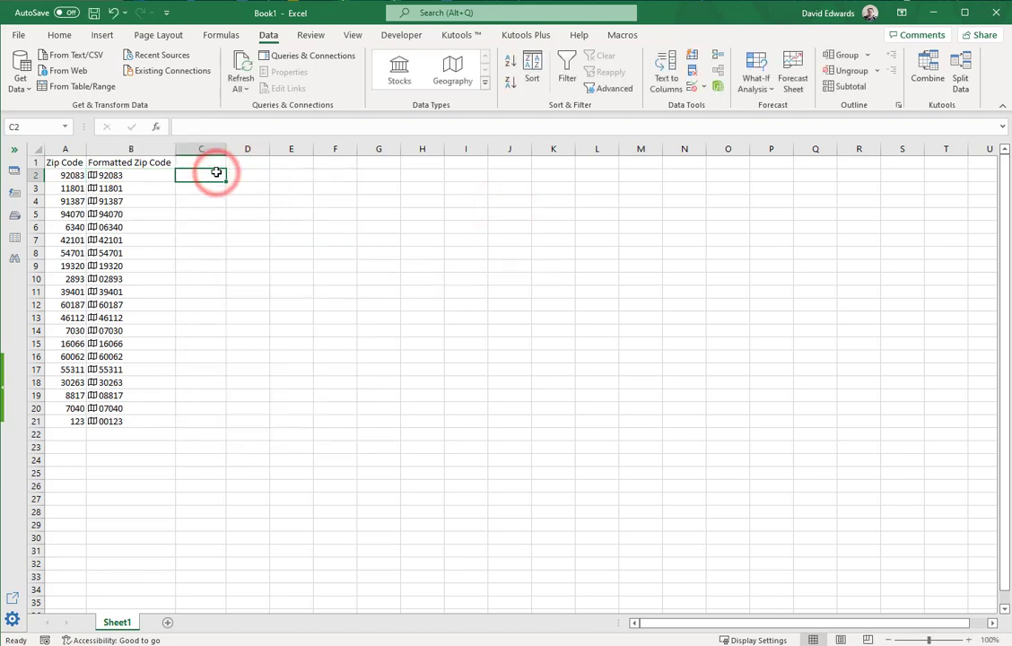
{"action": "left_click", "coordinate": [201, 159]}
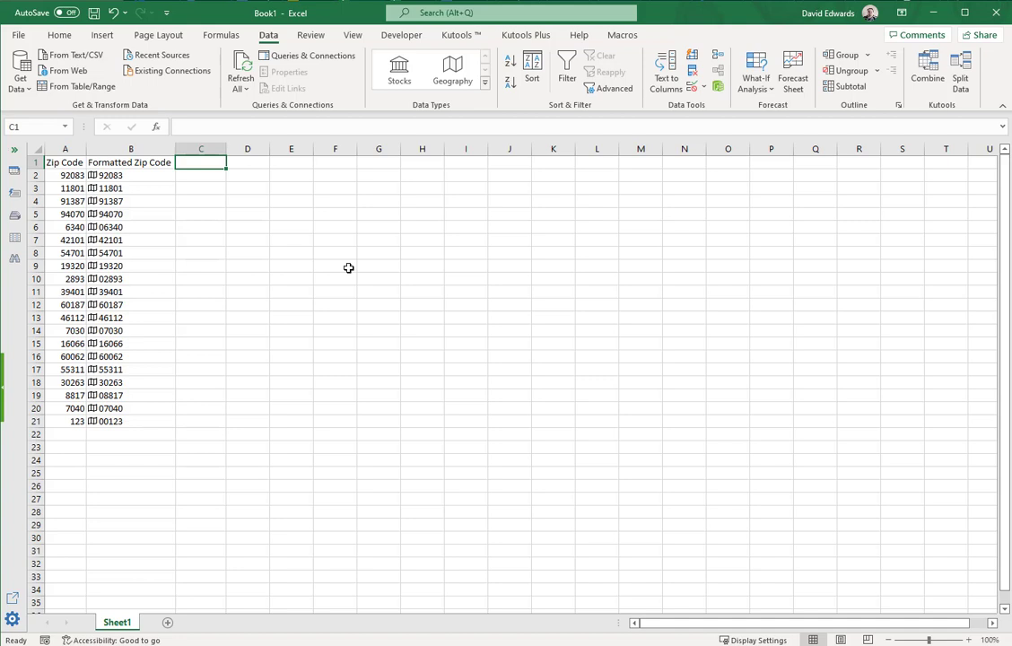
{"action": "type", "text": "State"}
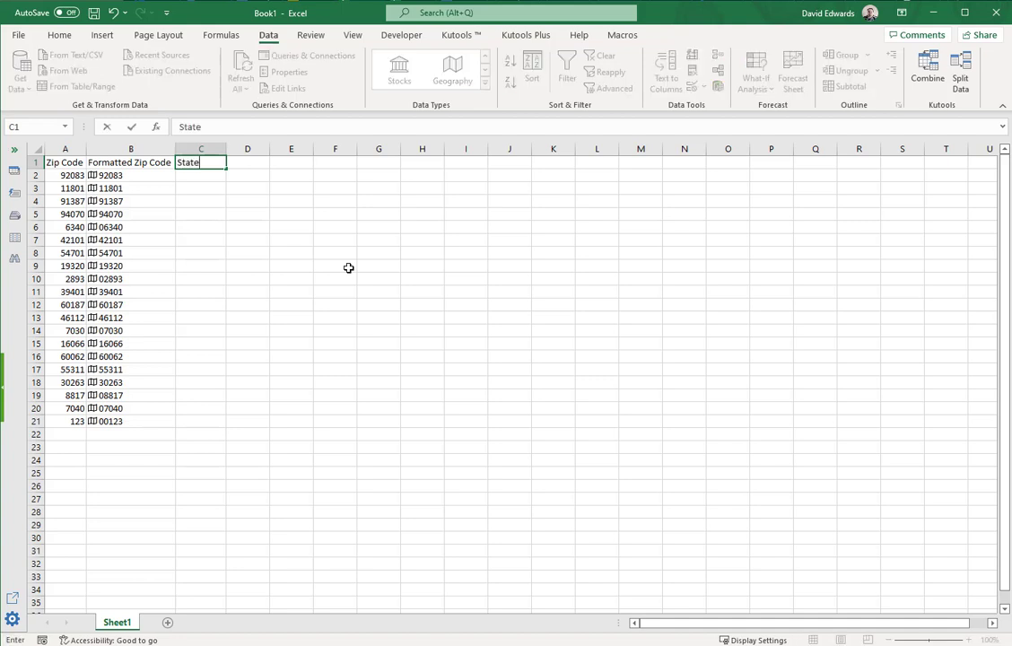
{"action": "key", "text": "Return"}
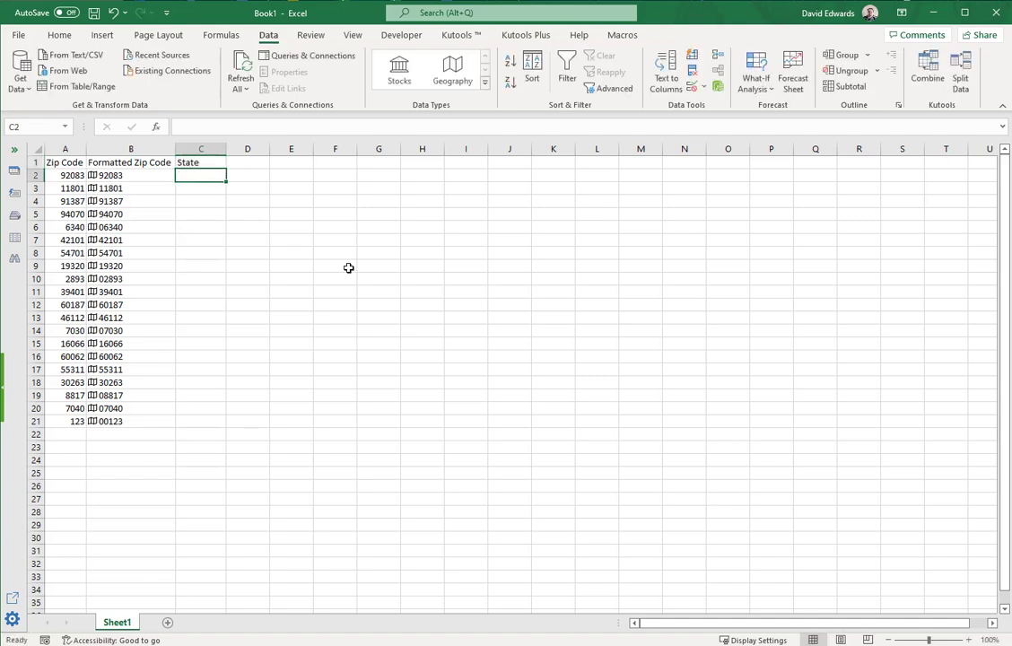
Enter a formula in C2 that extracts the Admin Division 1 (State/province/other) field from the zip code in B2.
{"action": "left_click", "coordinate": [136, 178]}
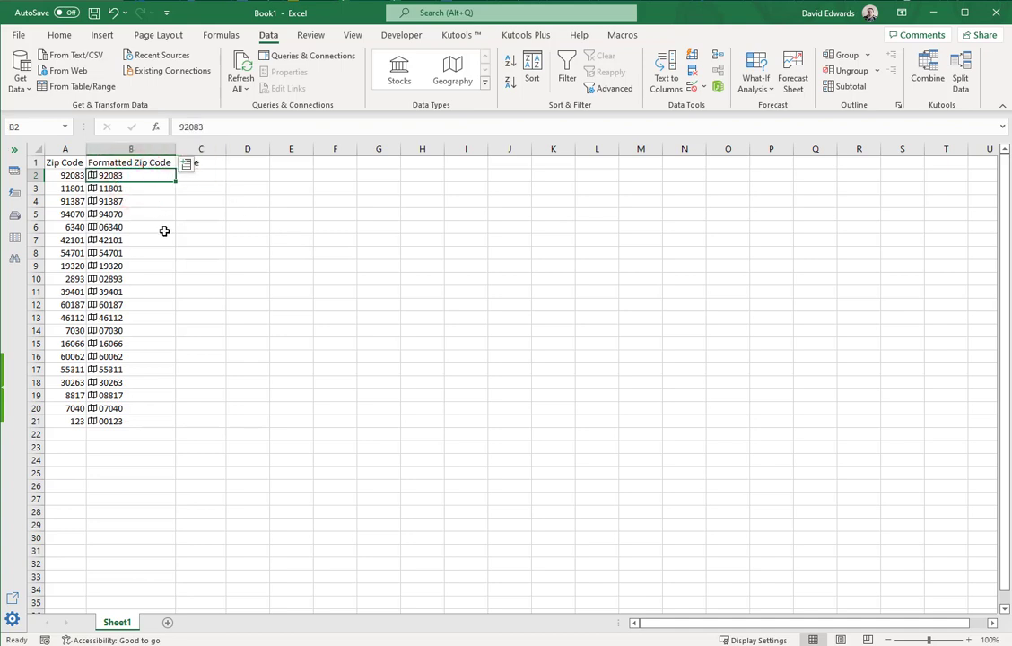
{"action": "left_click", "coordinate": [209, 180]}
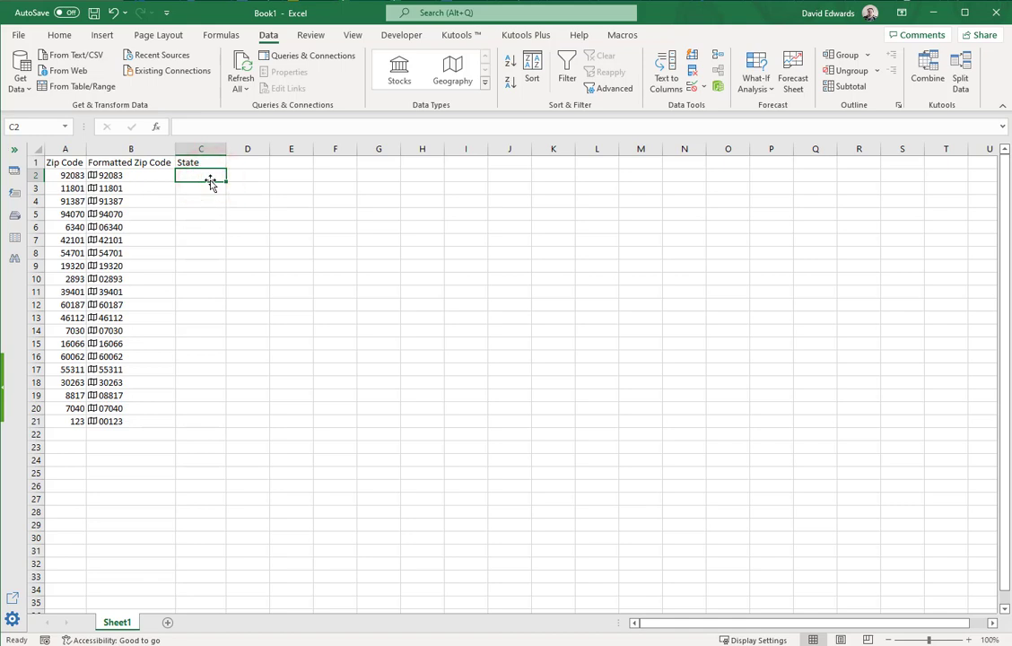
{"action": "type", "text": "="}
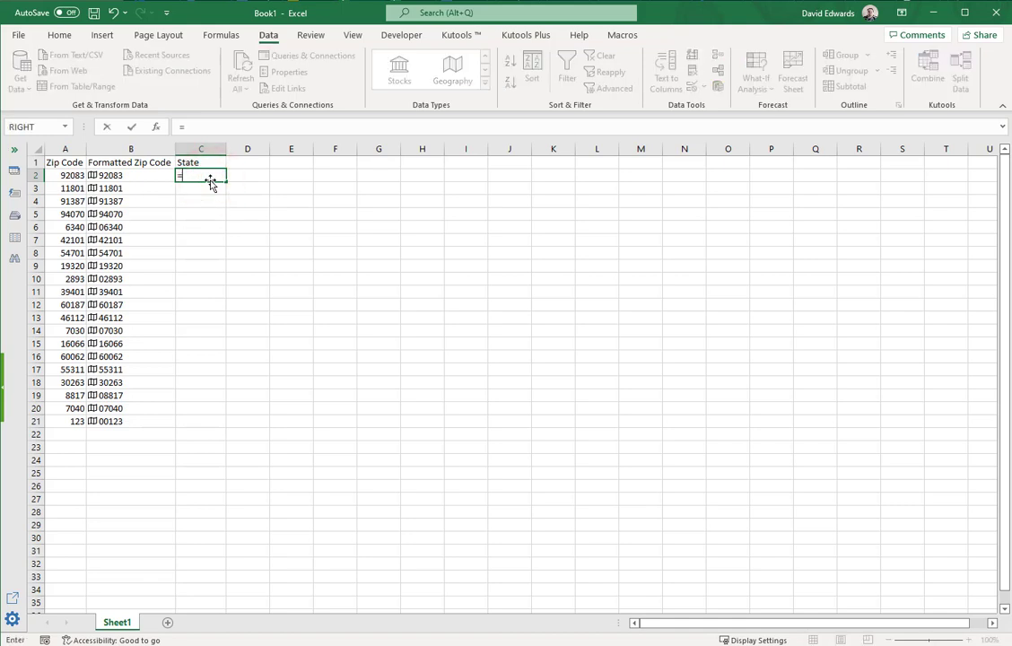
{"action": "key", "text": "Left"}
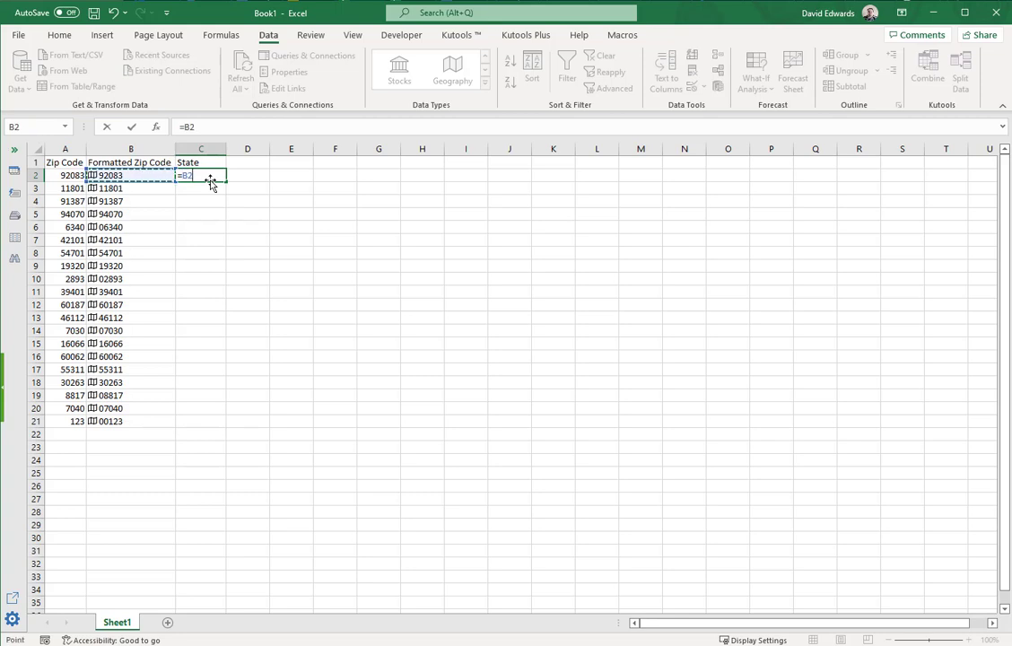
{"action": "type", "text": "."}
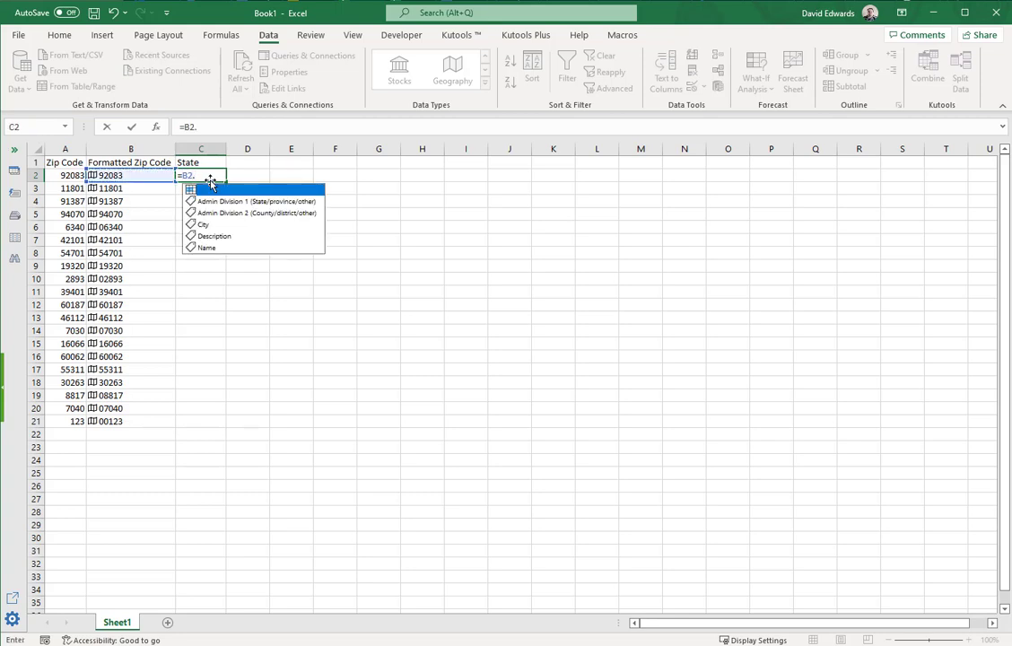
{"action": "type", "text": "state"}
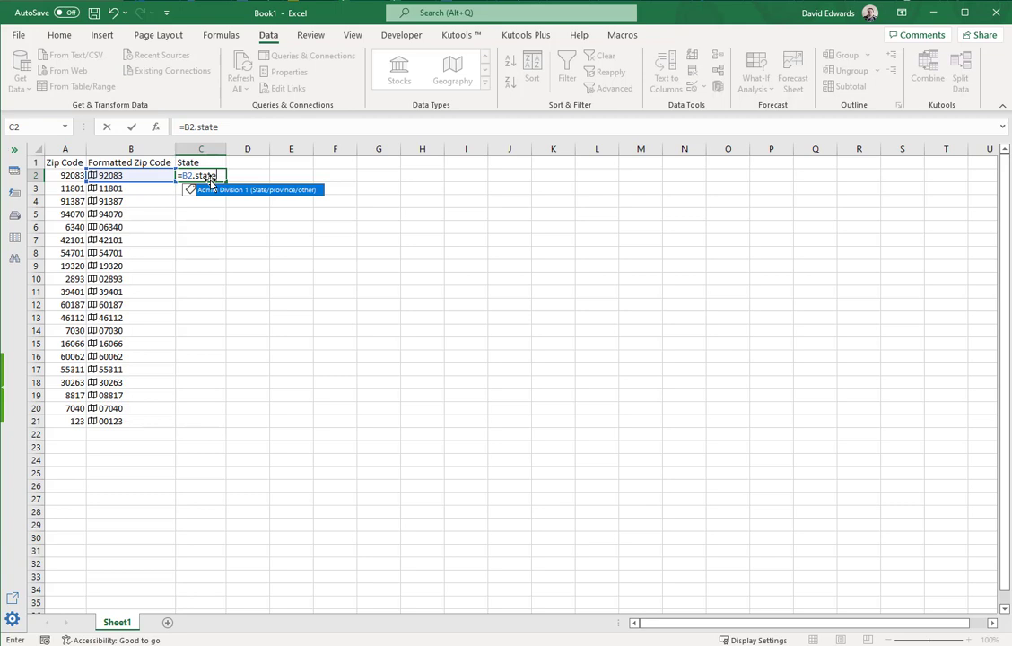
{"action": "key", "text": "Return"}
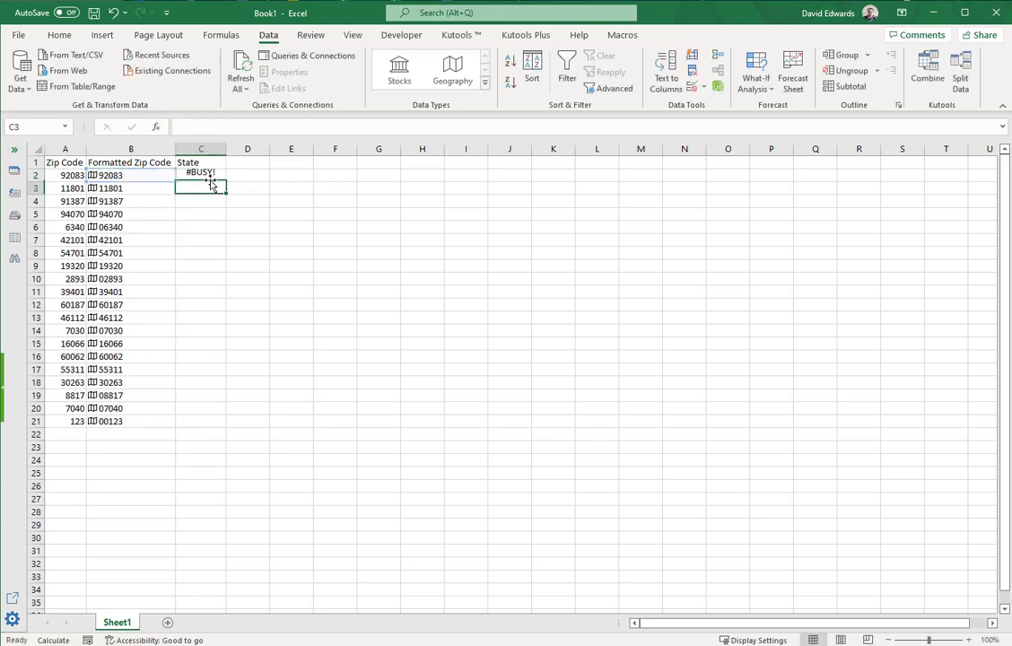
Fill the state formula from C2 down through C21.
{"action": "left_click", "coordinate": [209, 178]}
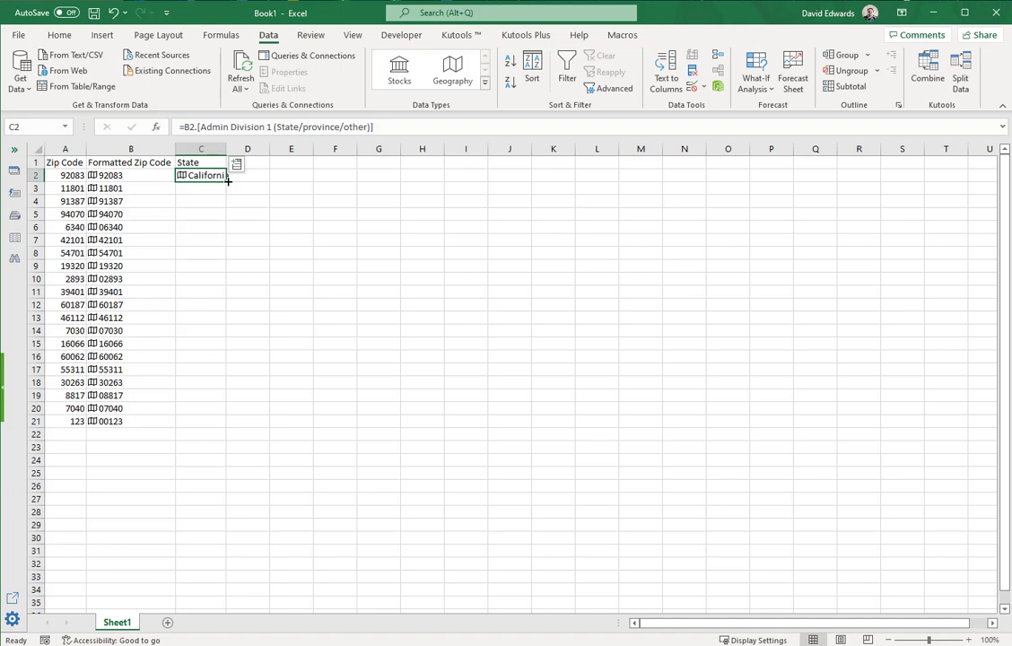
{"action": "left_click_drag", "start_coordinate": [227, 180], "coordinate": [218, 423]}
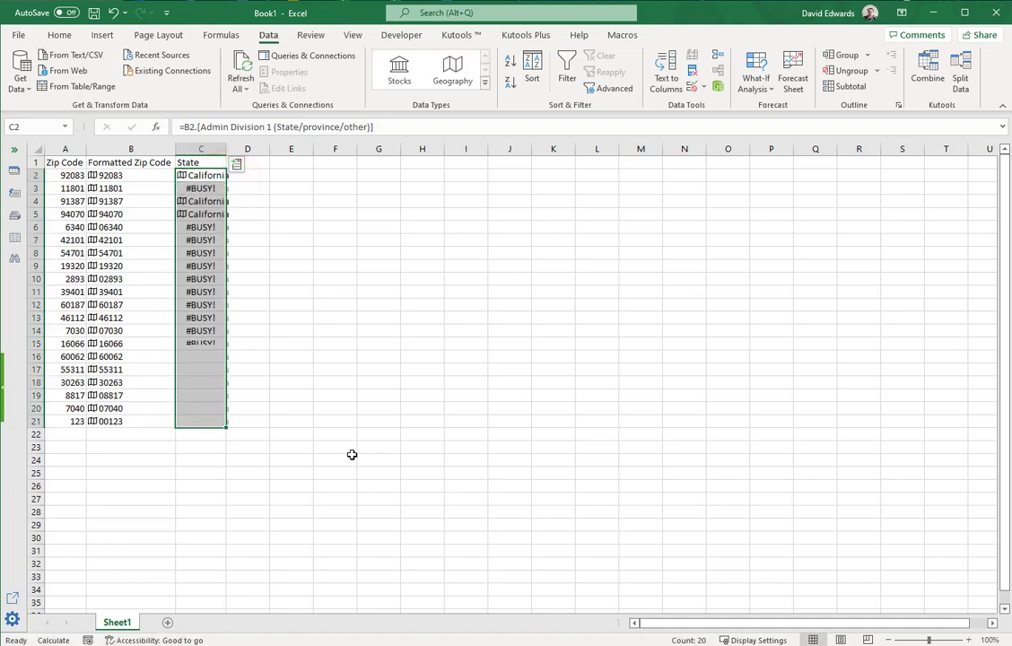
{"action": "left_click", "coordinate": [454, 460]}
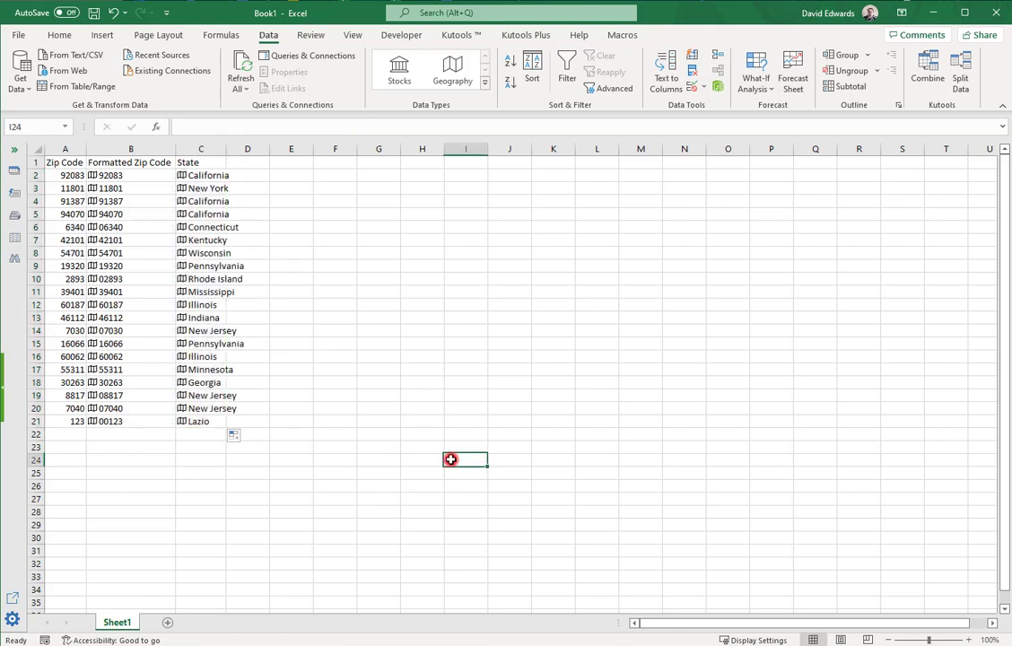
Check the state formula in C21 and view the data card of zip code 00123 in B21, then close the card.
{"action": "left_click", "coordinate": [207, 422]}
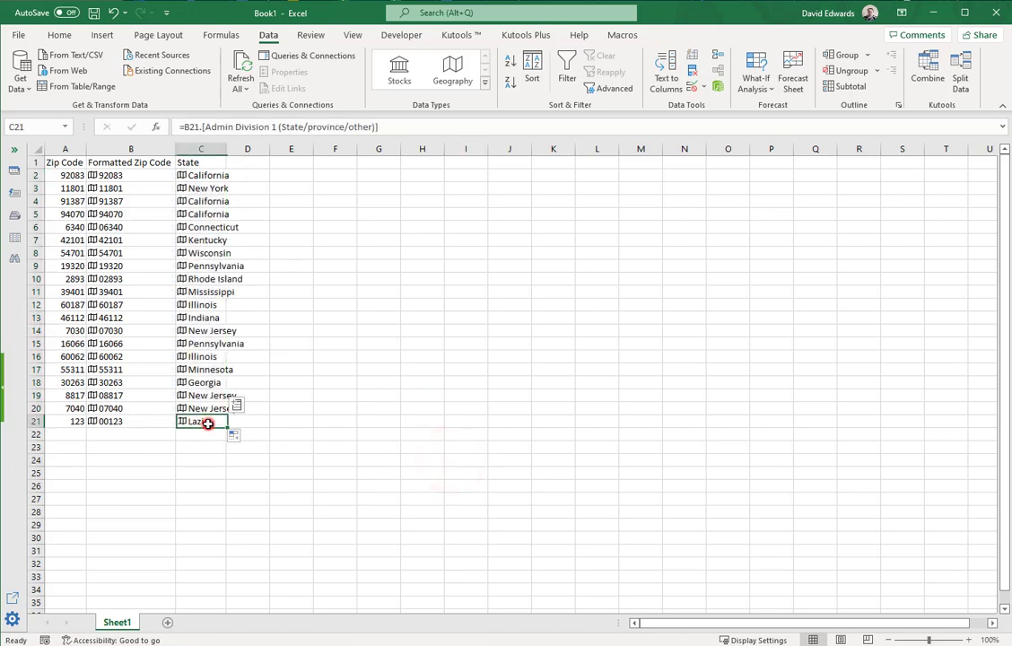
{"action": "left_click", "coordinate": [91, 425]}
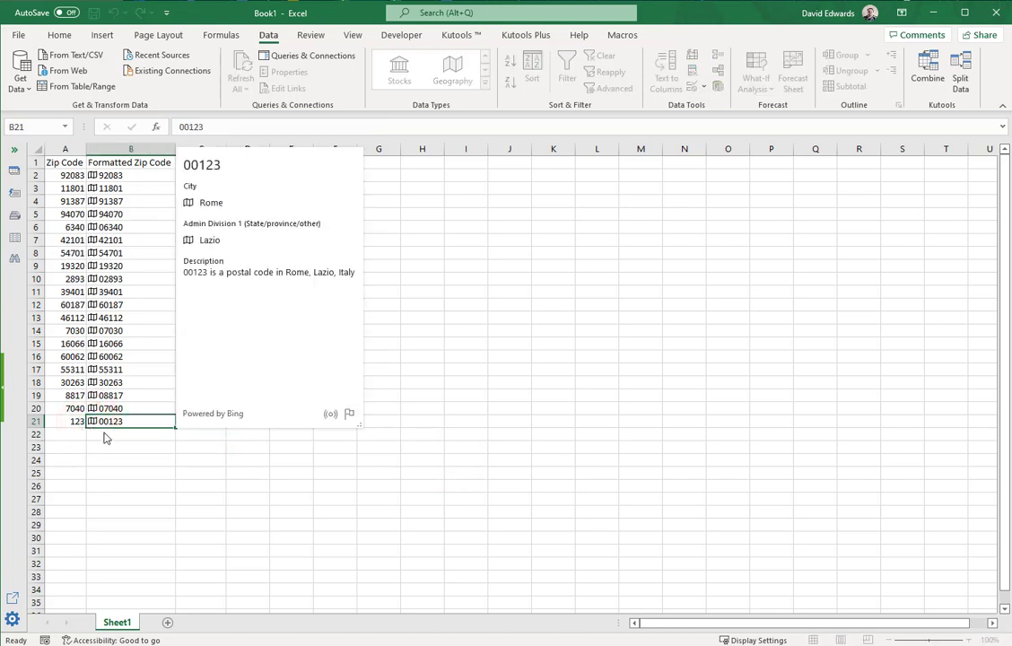
{"action": "left_click", "coordinate": [187, 507]}
{"action": "left_click", "coordinate": [397, 415]}
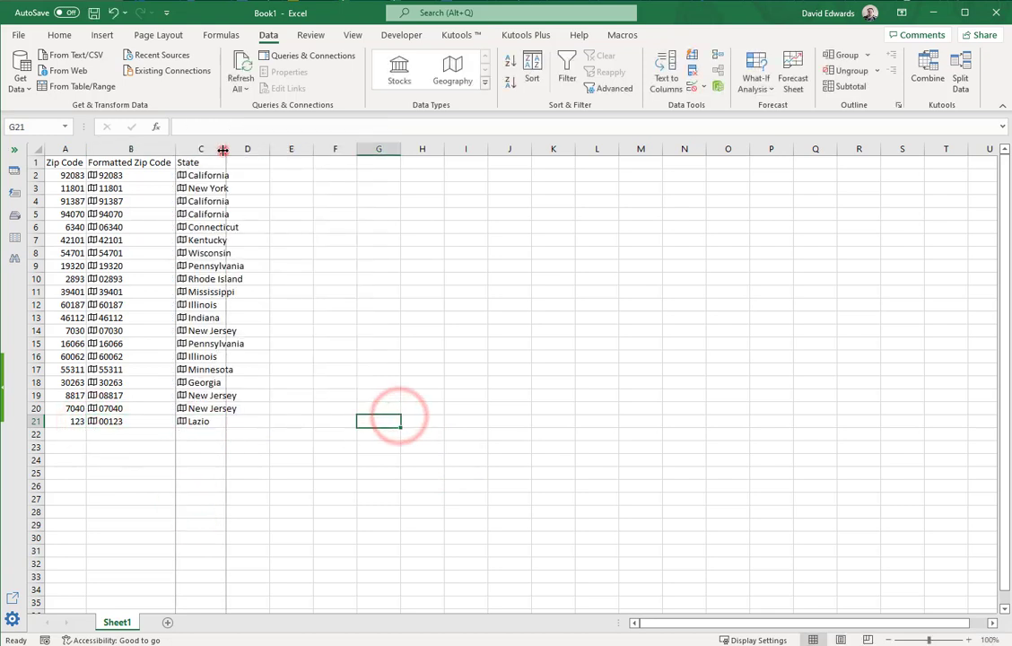
Autofit column C to its contents and add the column header Population in D1.
{"action": "double_click", "coordinate": [225, 149]}
{"action": "left_click", "coordinate": [398, 330]}
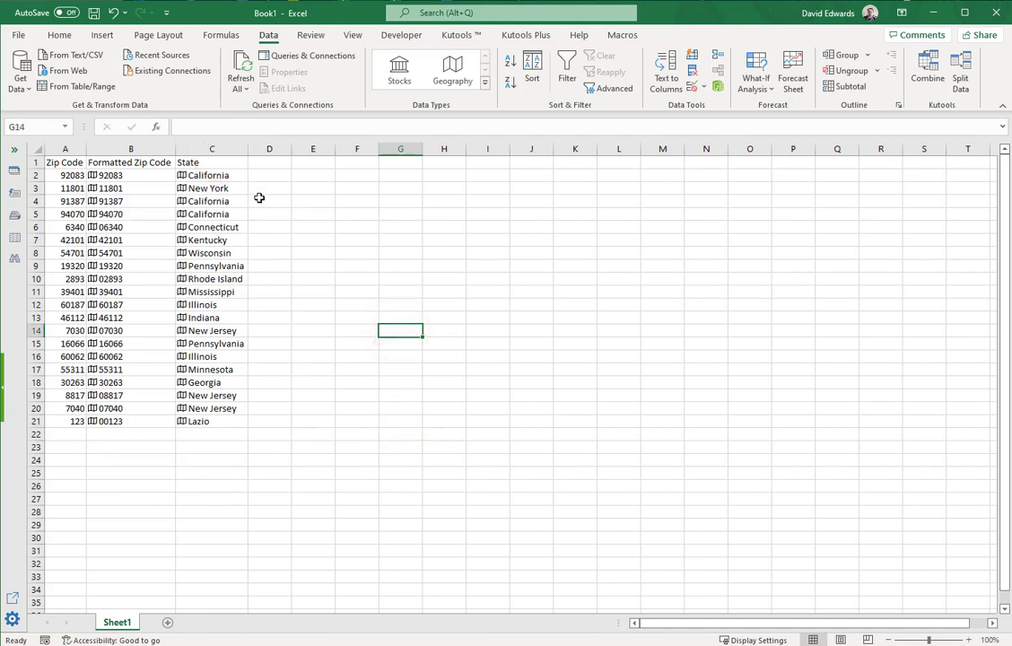
{"action": "left_click", "coordinate": [269, 165]}
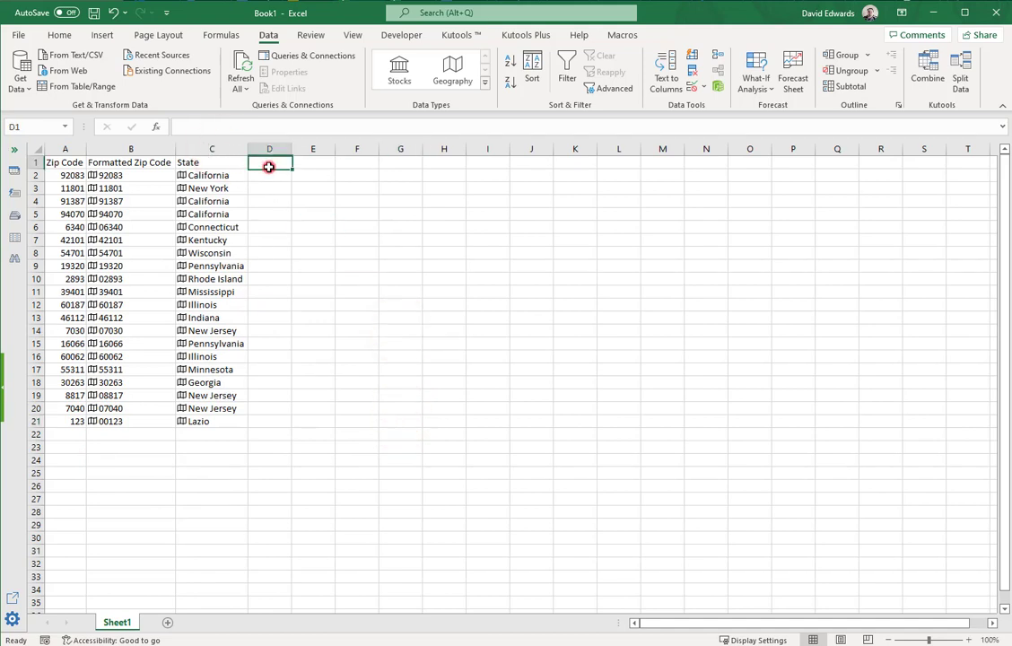
{"action": "type", "text": "Pop"}
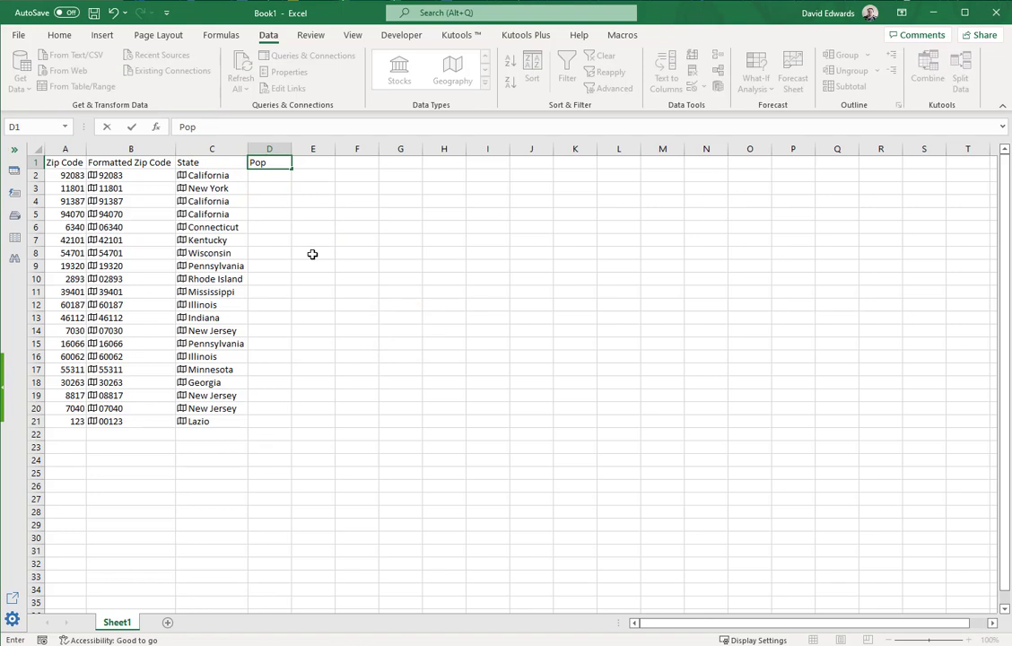
{"action": "type", "text": "ulation"}
{"action": "key", "text": "Return"}
Try the formula =B2.population in D2 to get the population from the zip code, then clear the cell.
{"action": "type", "text": "="}
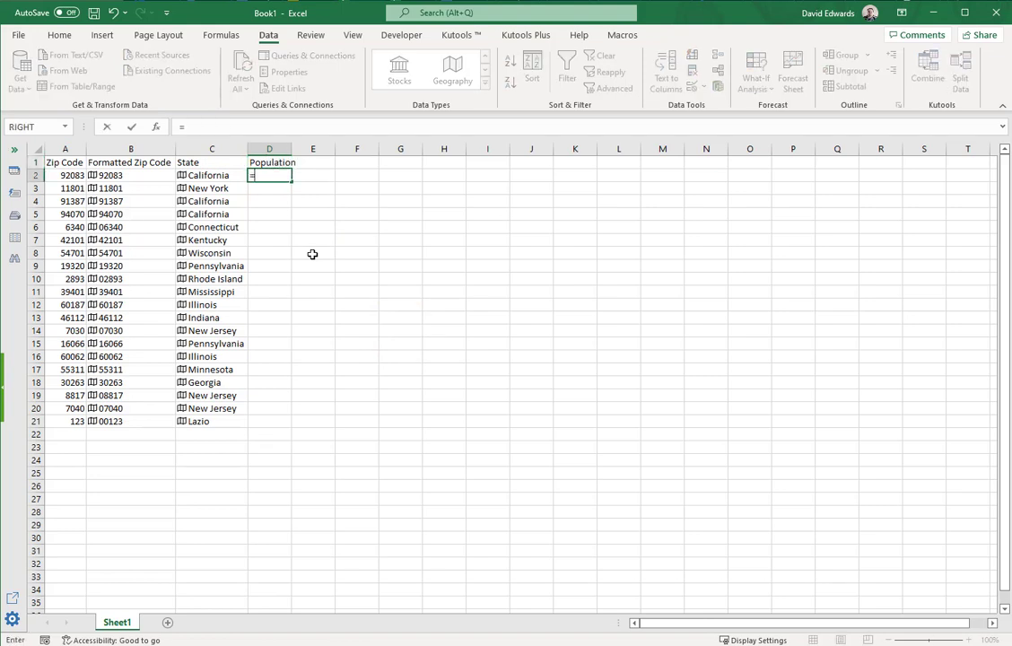
{"action": "key", "text": "Left"}
{"action": "key", "text": "Left"}
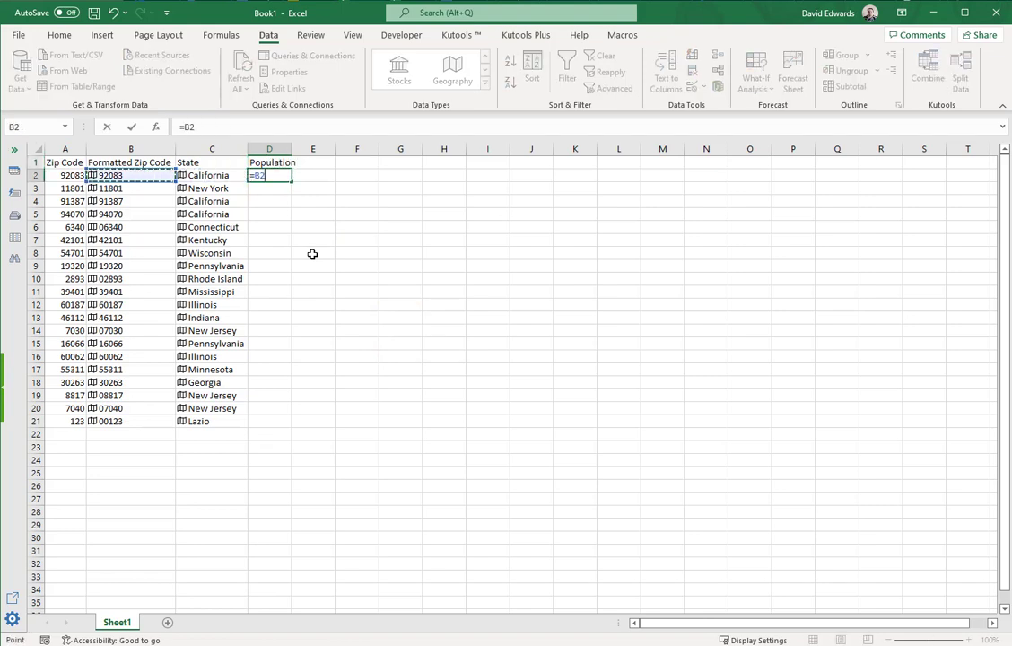
{"action": "type", "text": ".population"}
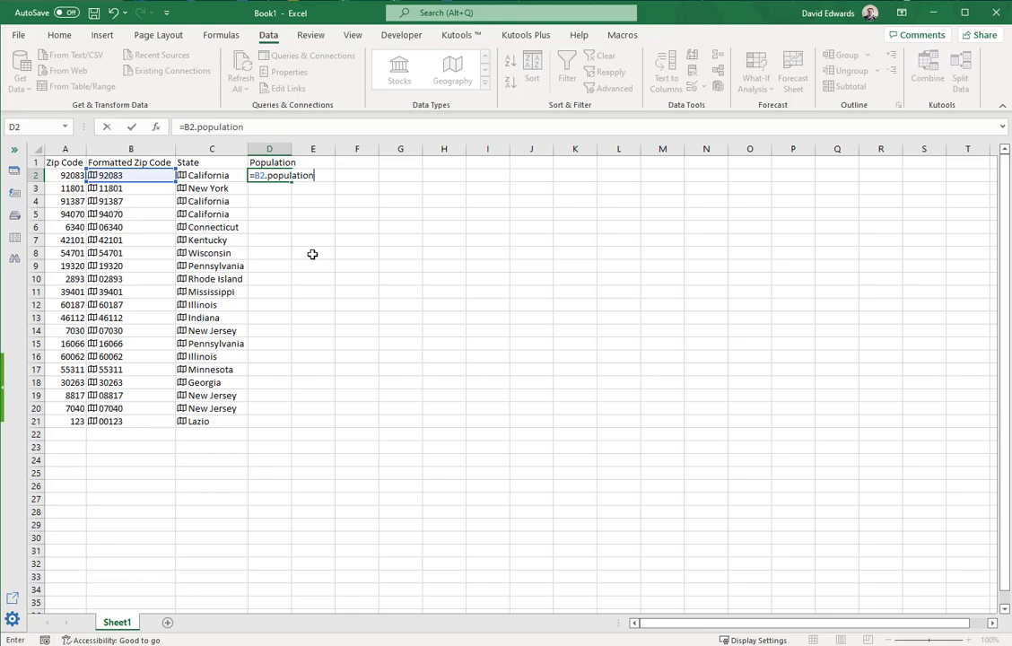
{"action": "key", "text": "Return"}
{"action": "key", "text": "Up"}
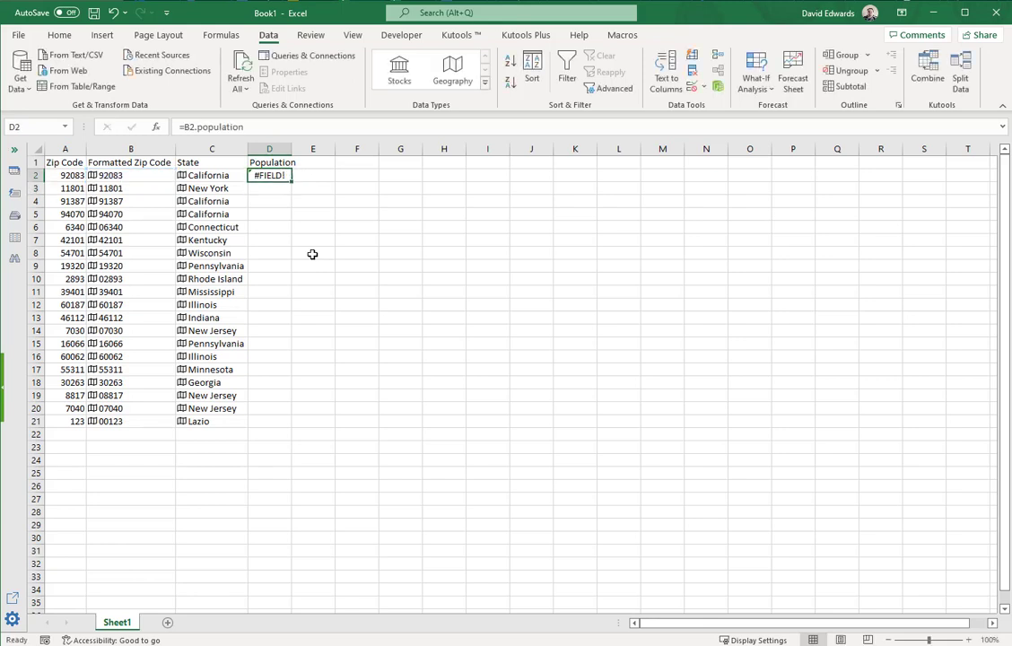
{"action": "key", "text": "Delete"}
Enter the formula =C2.Population in D2 to extract the population of the state in C2.
{"action": "type", "text": "="}
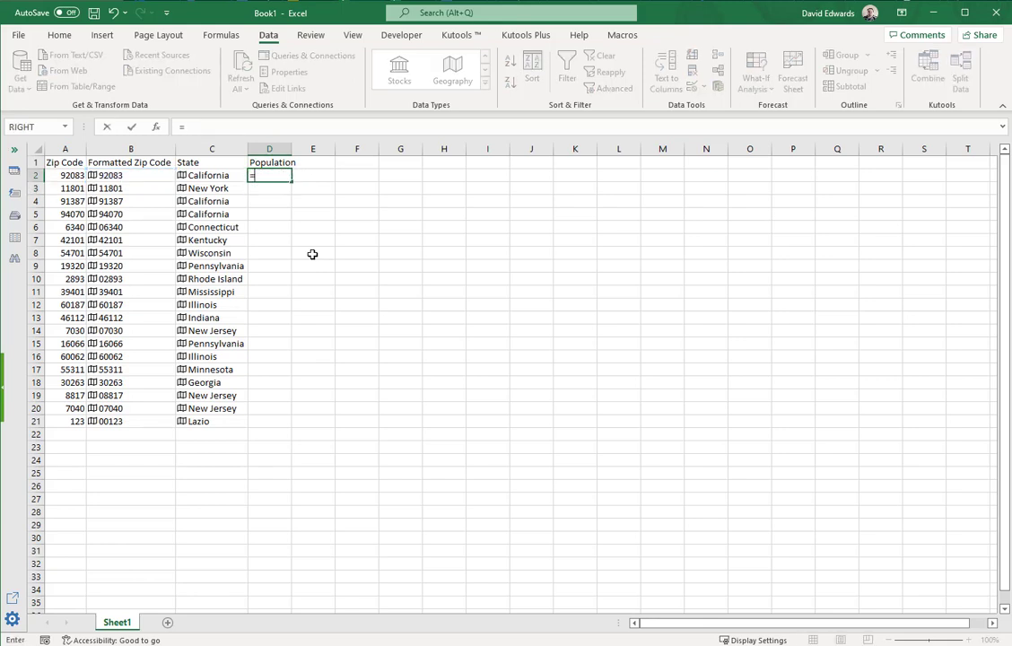
{"action": "key", "text": "Left"}
{"action": "type", "text": ".pop"}
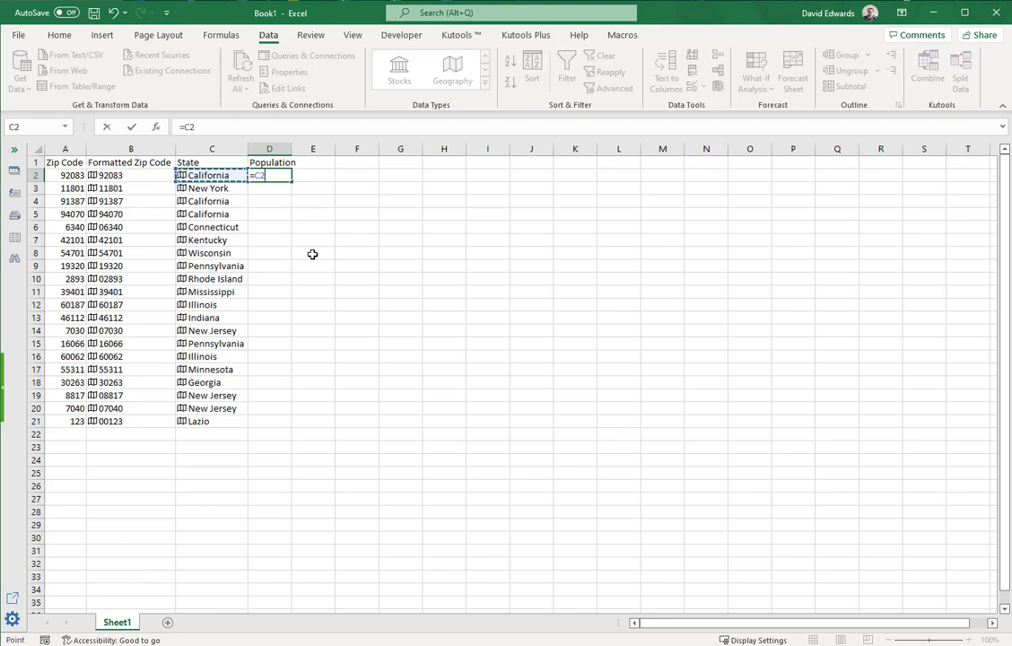
{"action": "key", "text": "Tab"}
{"action": "key", "text": "Return"}
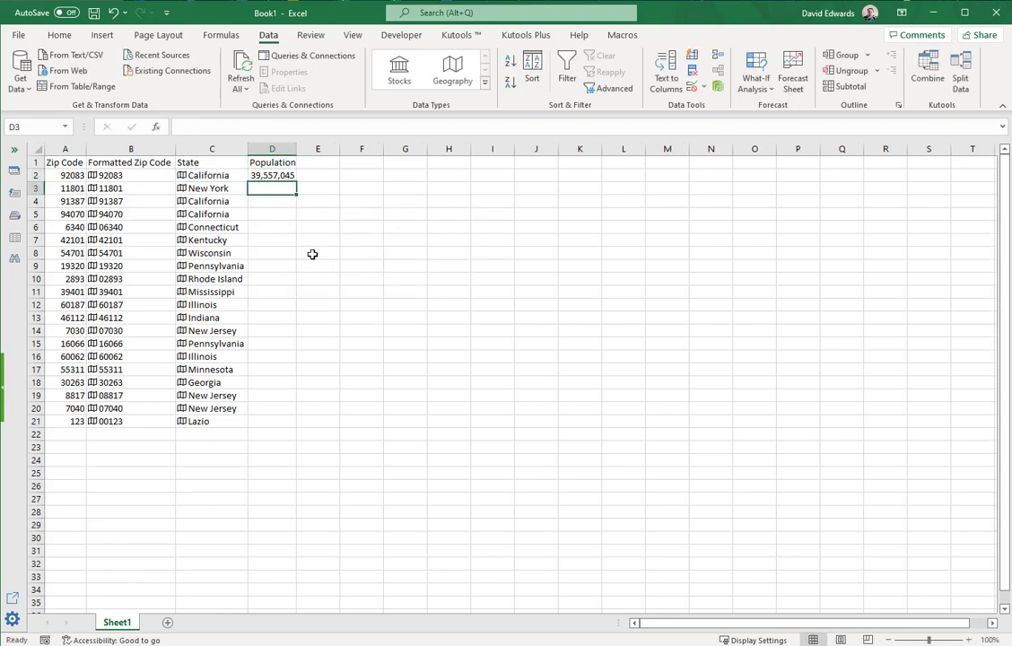
{"action": "key", "text": "Up"}
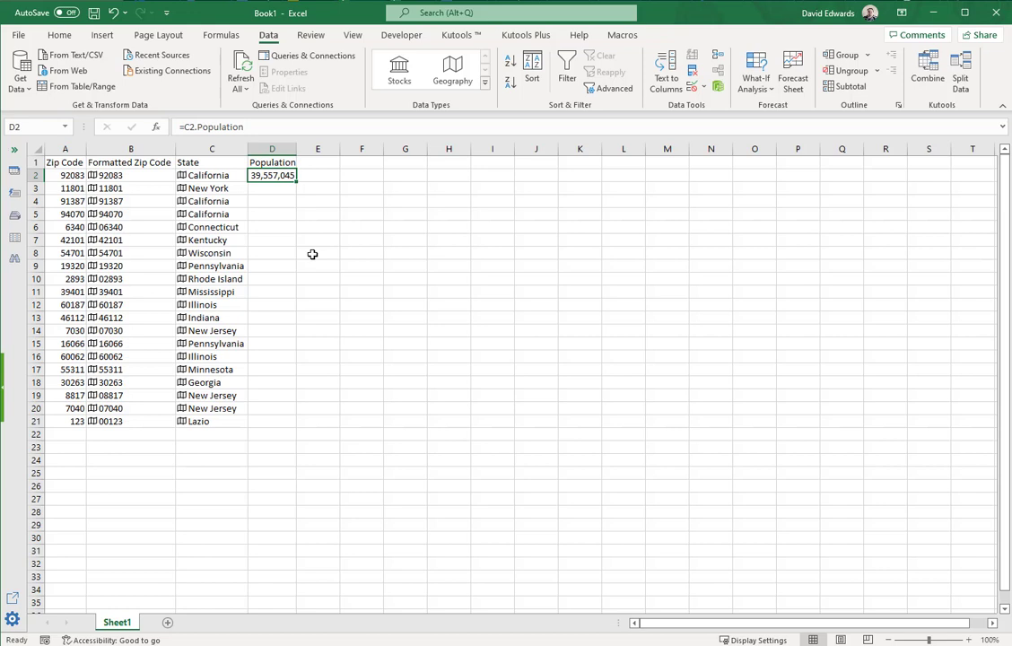
Try to add a GDP column in E with a formula extracting the GDP field from the state in C2, then discard it.
{"action": "key", "text": "Up"}
{"action": "key", "text": "Right"}
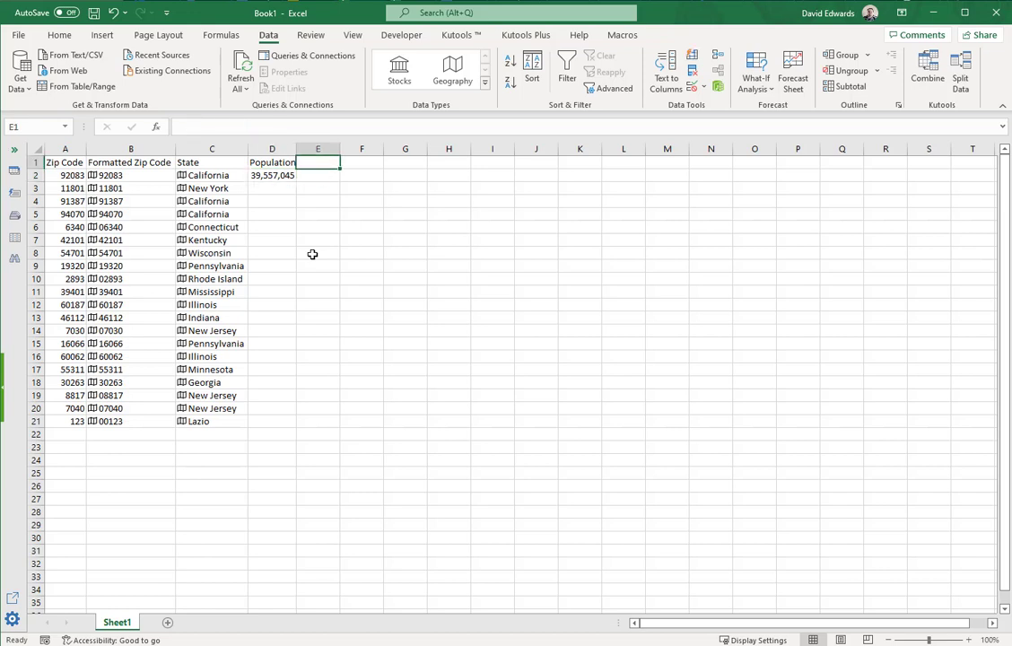
{"action": "type", "text": "GDP"}
{"action": "key", "text": "Return"}
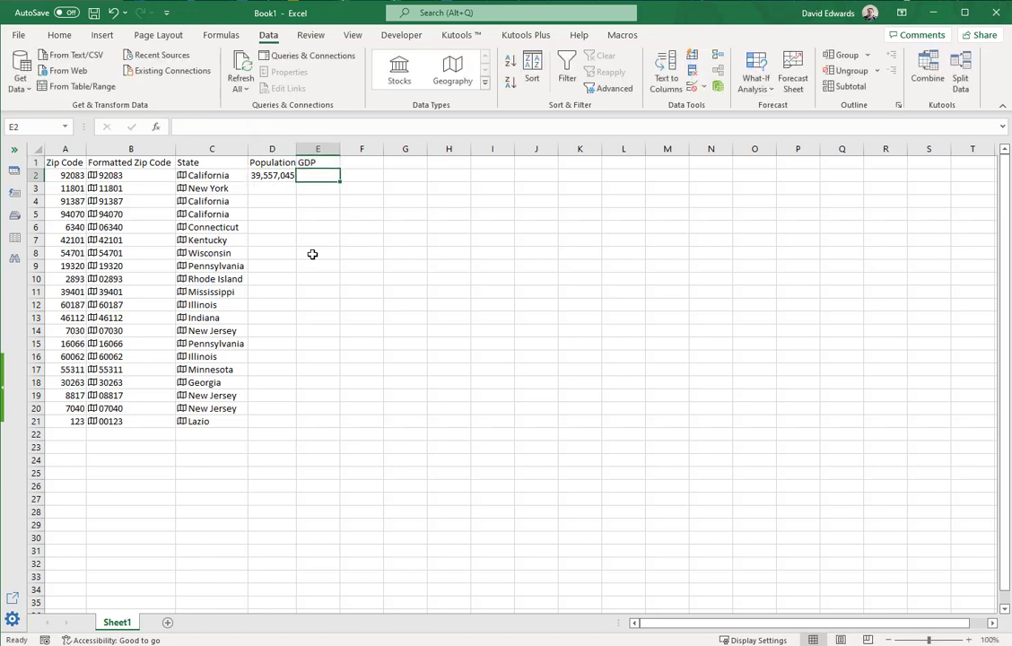
{"action": "type", "text": "="}
{"action": "key", "text": "Left"}
{"action": "key", "text": "Left"}
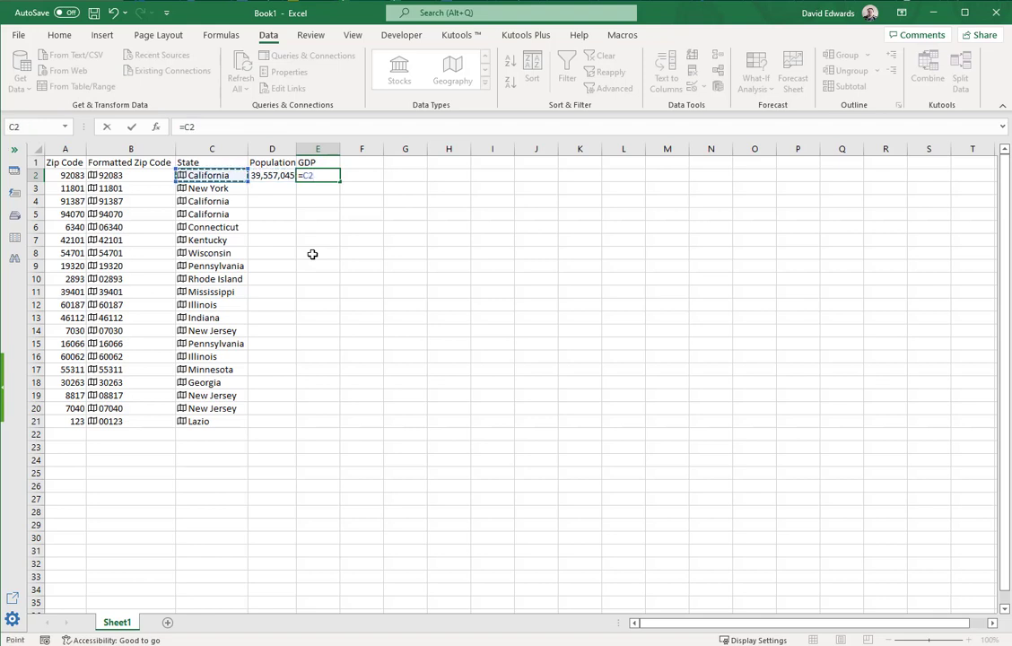
{"action": "type", "text": ".gd"}
{"action": "key", "text": "BackSpace"}
{"action": "key", "text": "BackSpace"}
{"action": "type", "text": "g"}
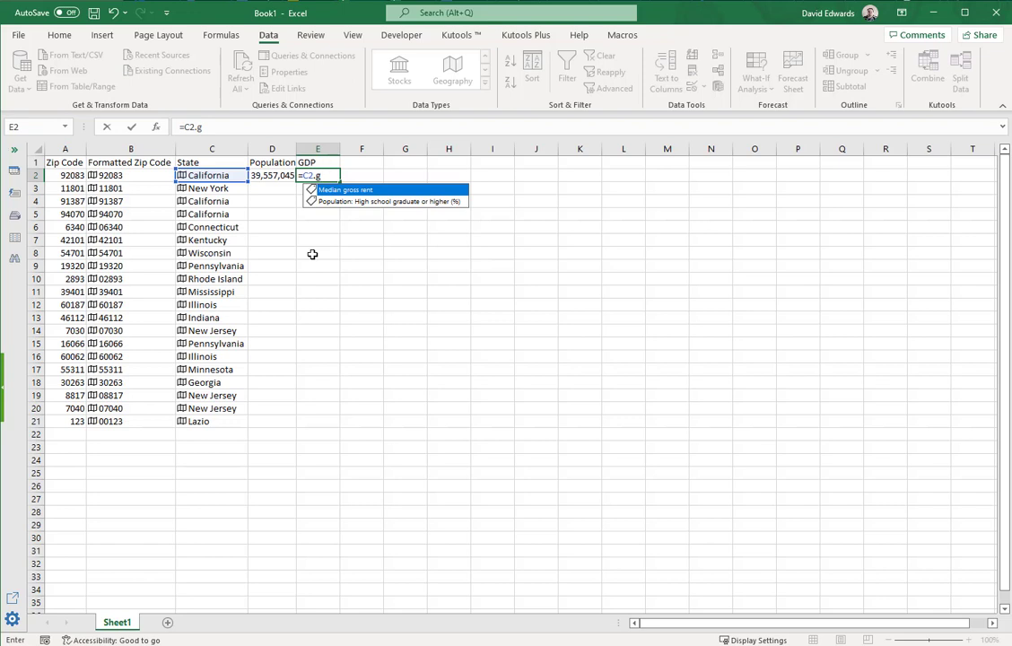
{"action": "key", "text": "BackSpace"}
{"action": "key", "text": "BackSpace"}
{"action": "key", "text": "BackSpace"}
{"action": "key", "text": "BackSpace"}
{"action": "key", "text": "BackSpace"}
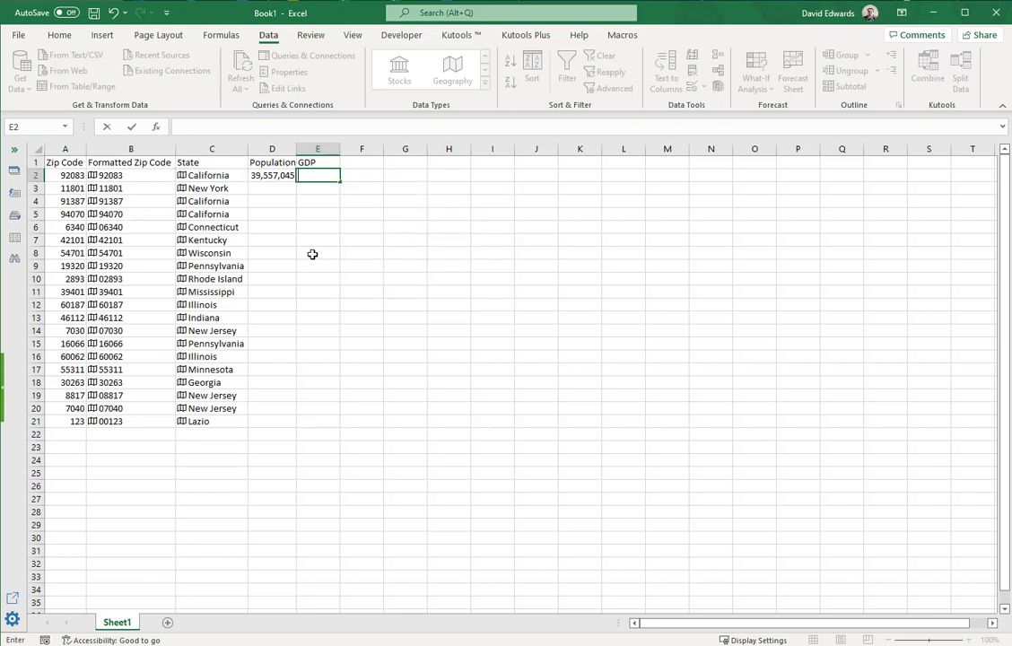
{"action": "key", "text": "Escape"}
Browse the fields on the geography data card of California in C2, then close the card.
{"action": "key", "text": "Left"}
{"action": "key", "text": "Left"}
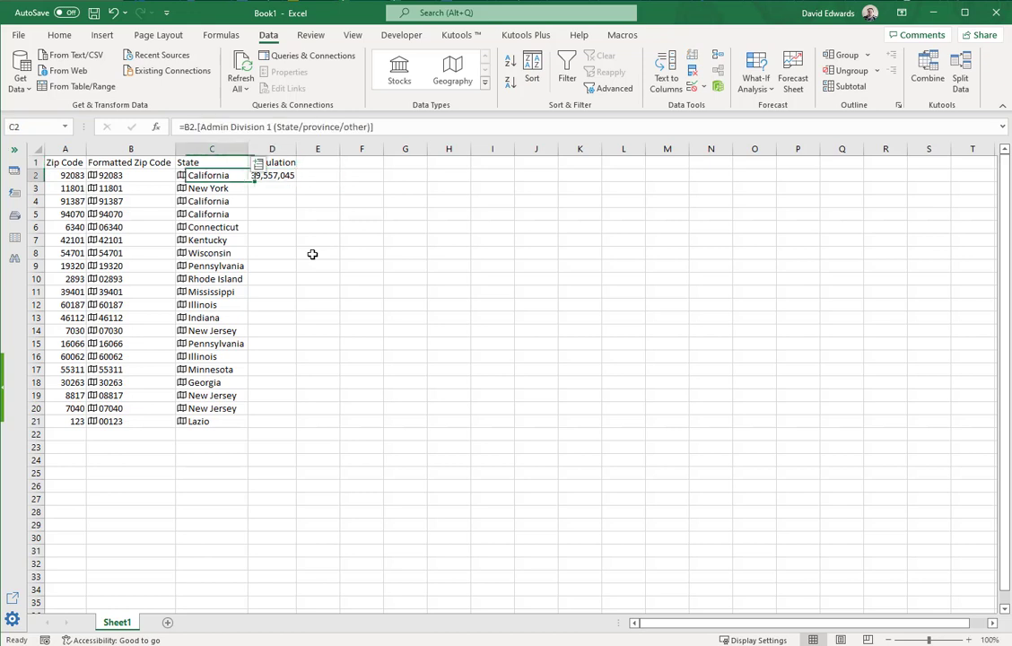
{"action": "left_click", "coordinate": [180, 175]}
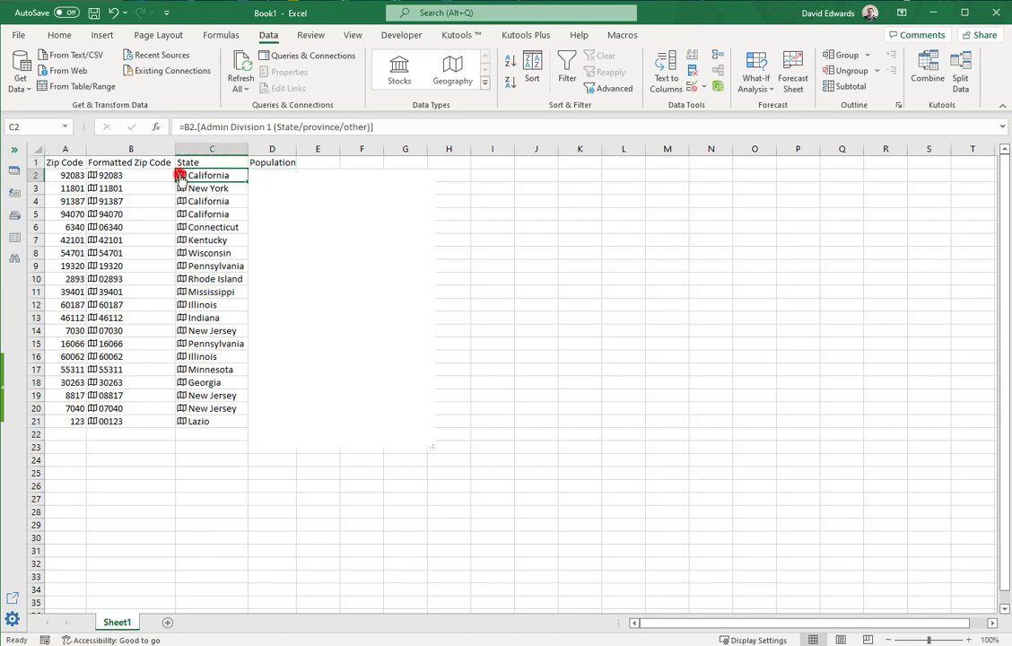
{"action": "scroll", "coordinate": [380, 287], "scroll_direction": "down", "scroll_amount": 2}
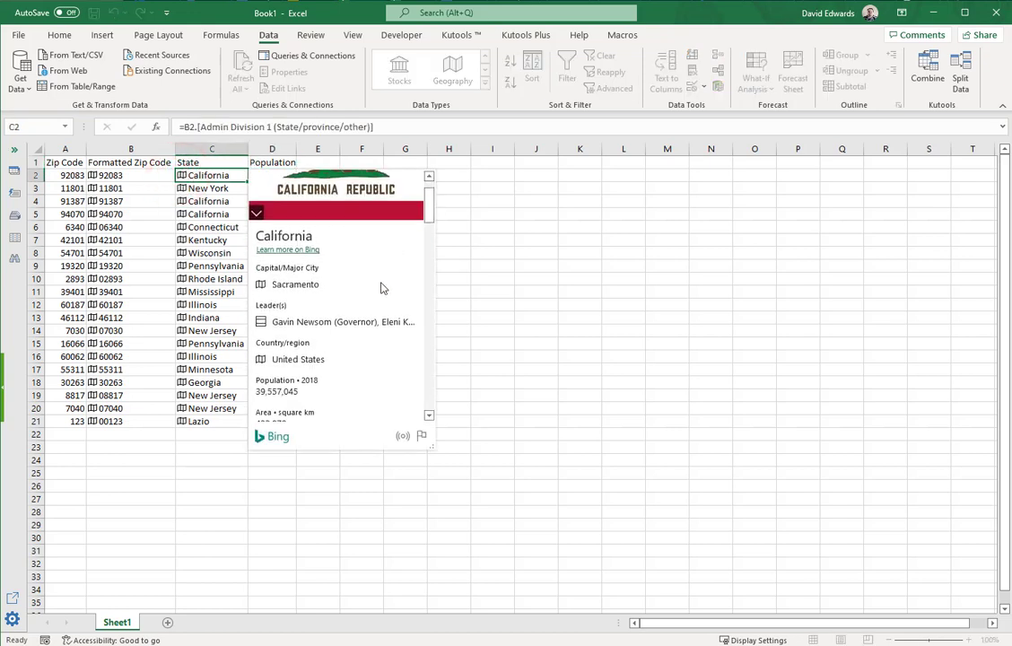
{"action": "scroll", "coordinate": [384, 287], "scroll_direction": "down", "scroll_amount": 2}
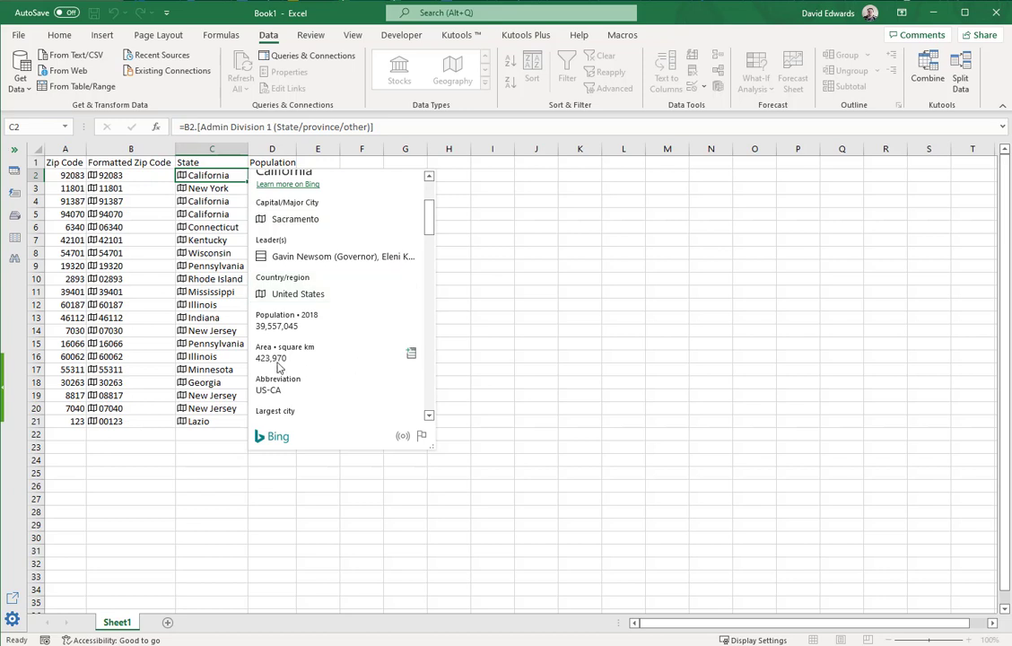
{"action": "scroll", "coordinate": [321, 380], "scroll_direction": "down", "scroll_amount": 1}
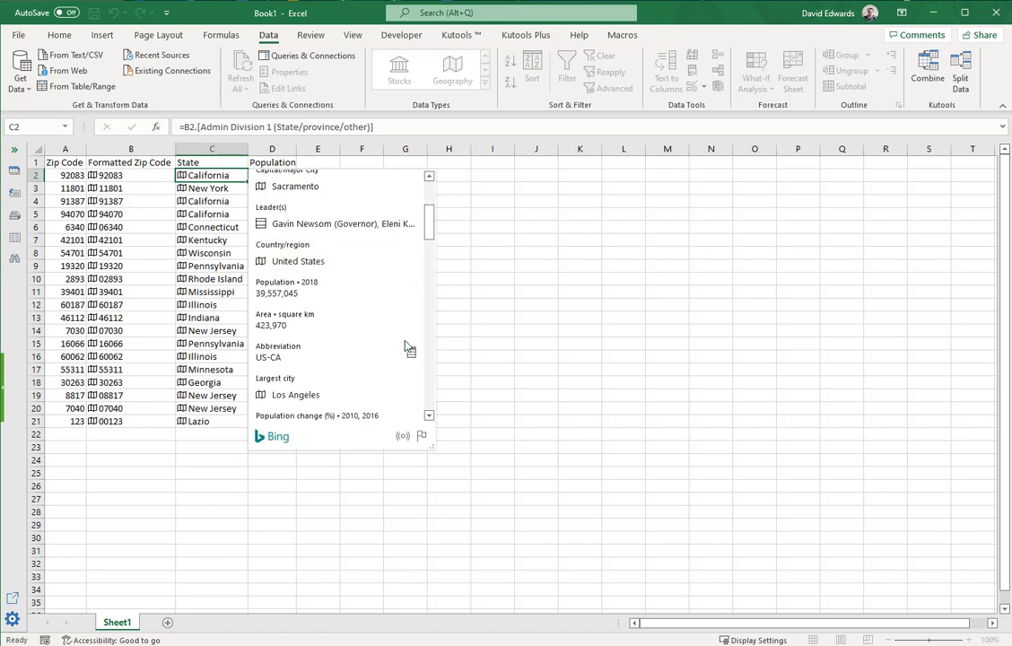
{"action": "left_click", "coordinate": [508, 301]}
Clear the population formula from D2 and change the header in D1 to Abbreviation.
{"action": "left_click", "coordinate": [268, 176]}
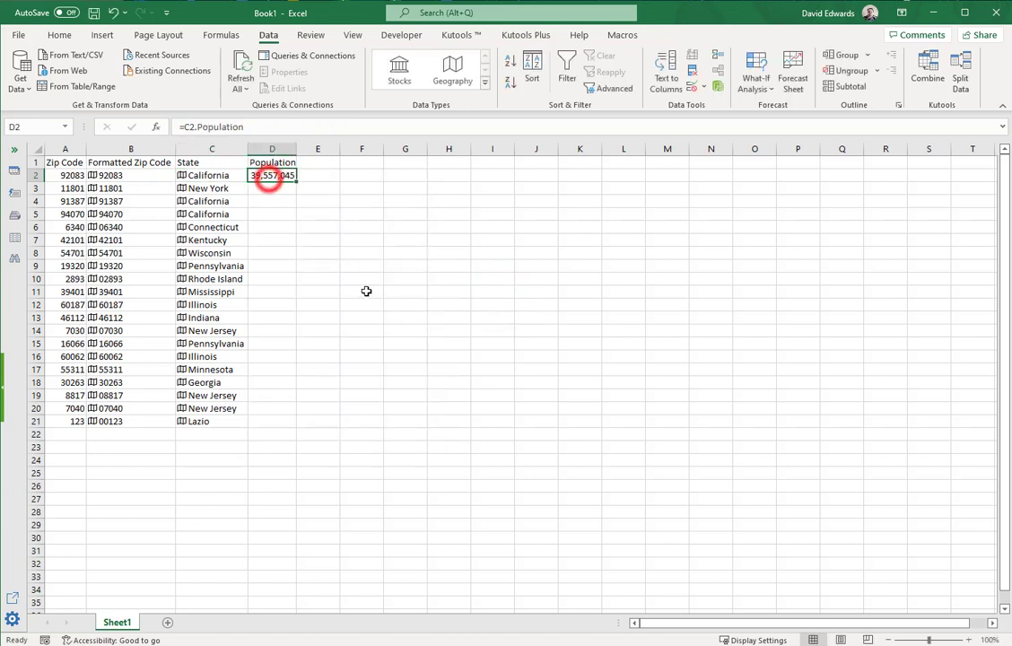
{"action": "key", "text": "Delete"}
{"action": "key", "text": "Up"}
{"action": "type", "text": "Abbre"}
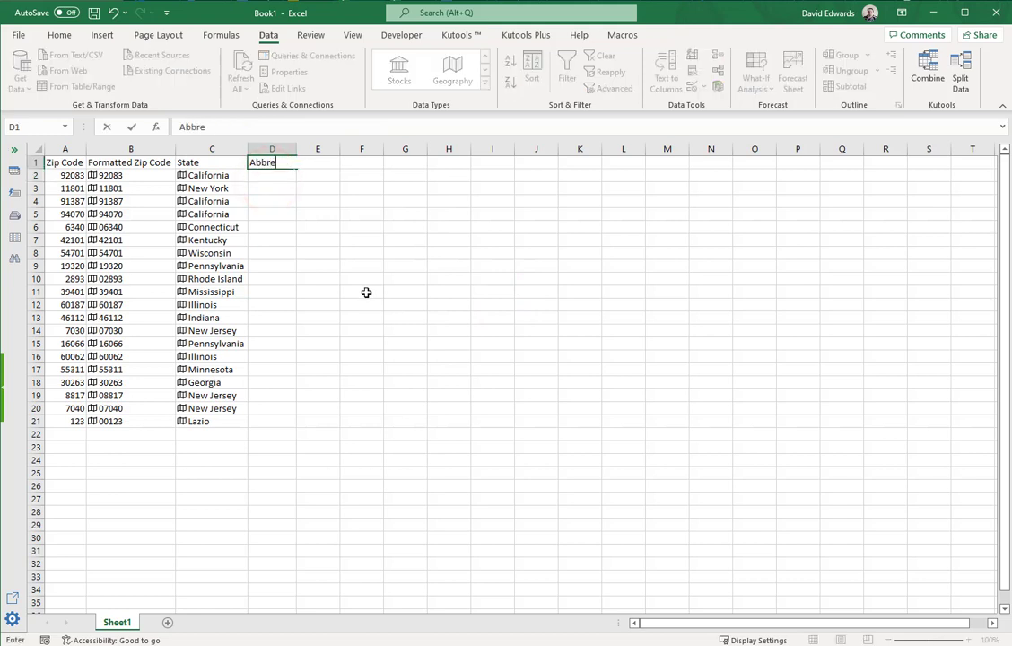
{"action": "type", "text": "viation"}
{"action": "key", "text": "Return"}
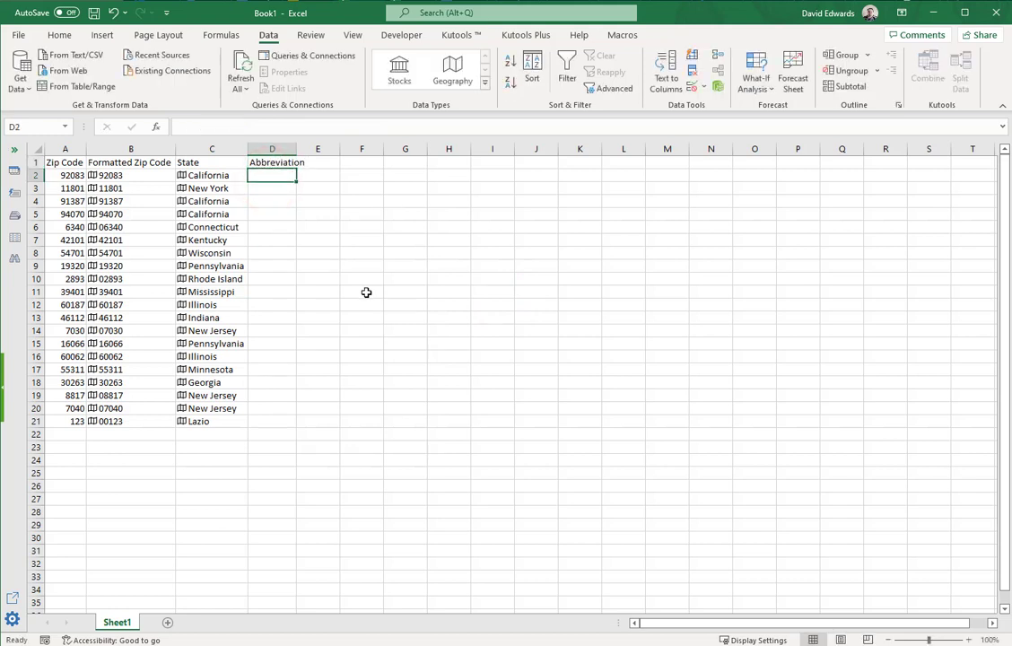
Autofit the width of column D to its Abbreviation header.
{"action": "left_click", "coordinate": [299, 142]}
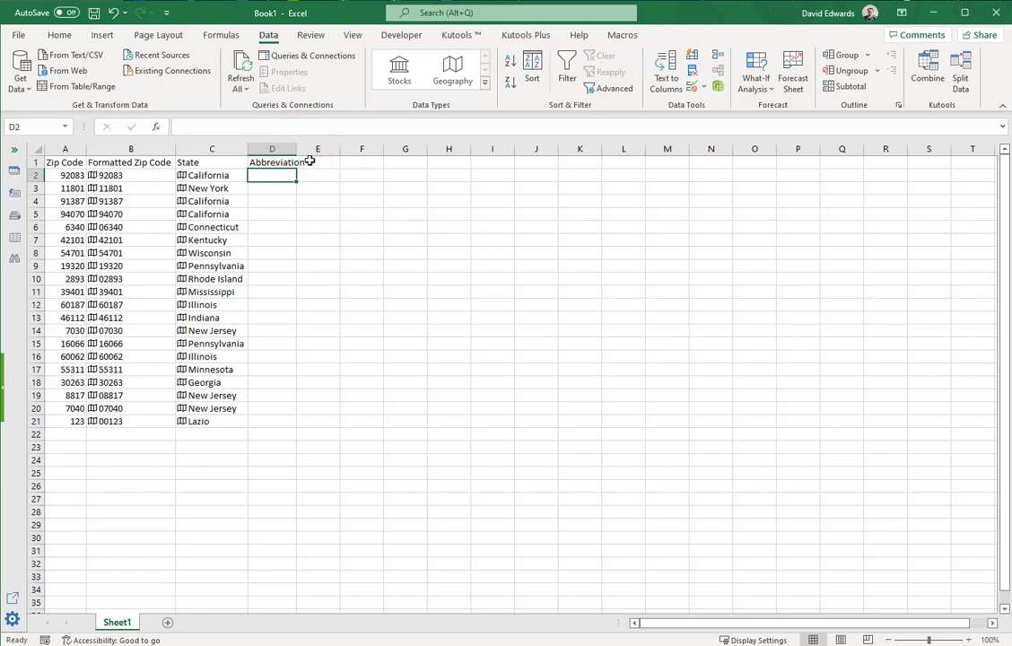
{"action": "double_click", "coordinate": [298, 149]}
{"action": "left_click", "coordinate": [363, 204]}
{"action": "left_click", "coordinate": [297, 184]}
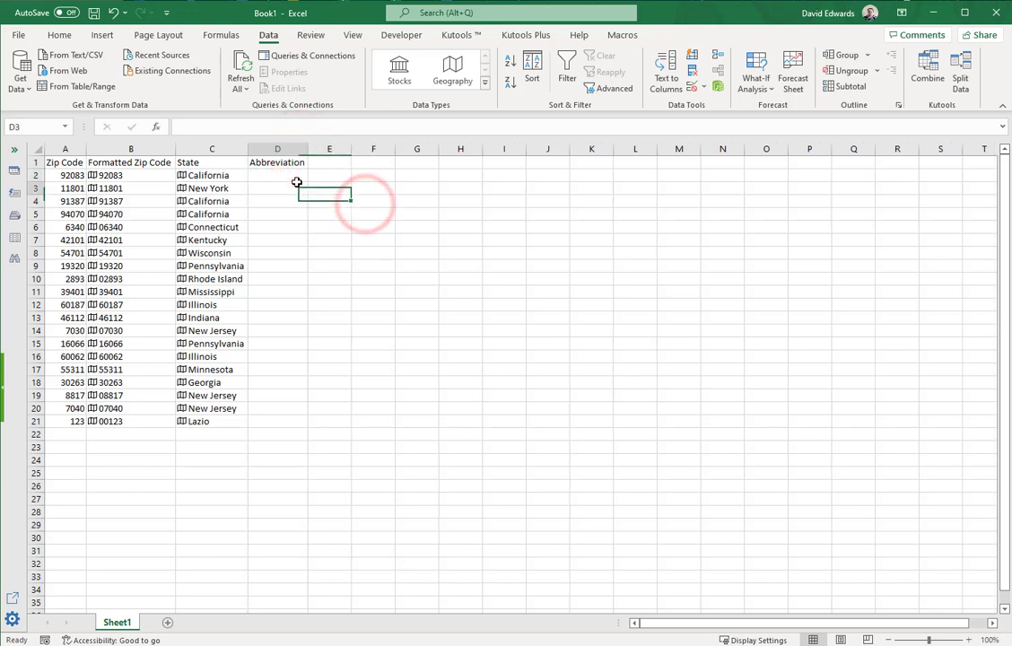
Enter the formula =C2.Abbreviation in D2 to extract the abbreviation of the state in C2.
{"action": "left_click", "coordinate": [289, 175]}
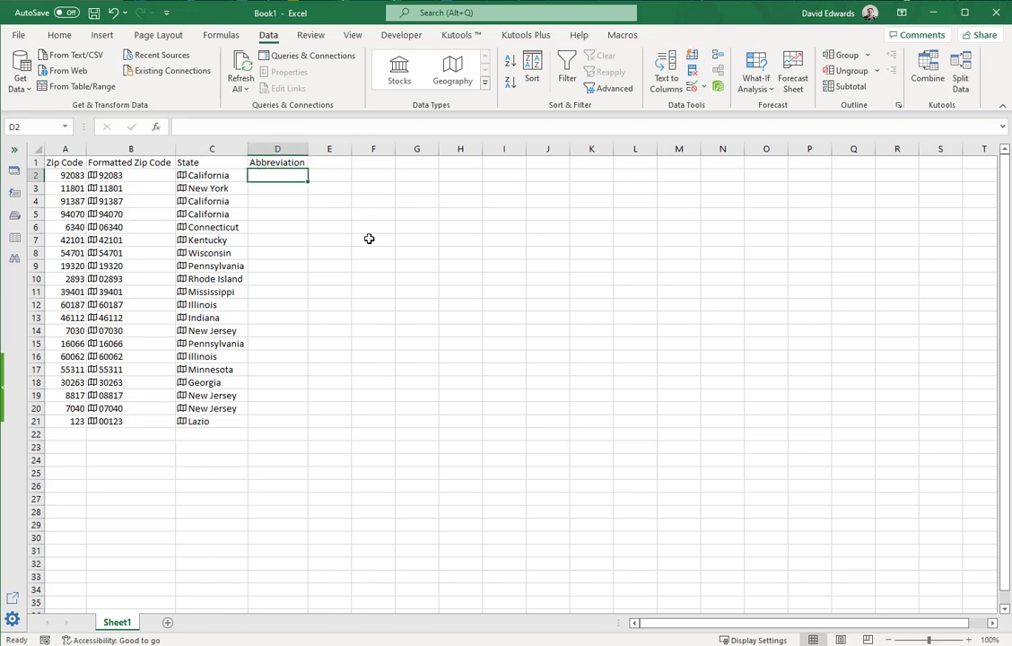
{"action": "type", "text": "="}
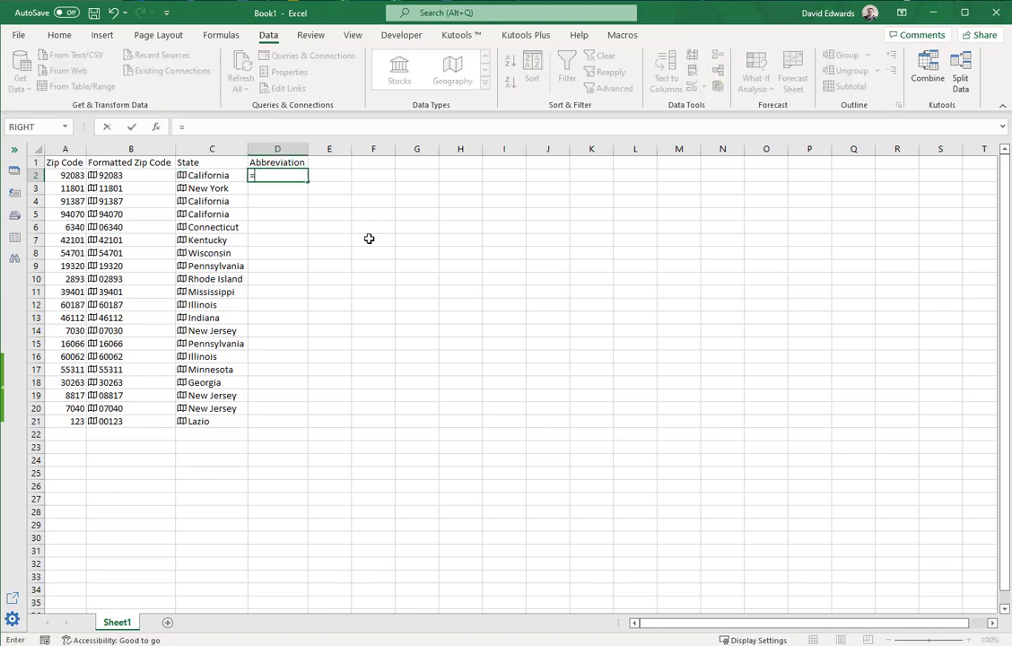
{"action": "key", "text": "Left"}
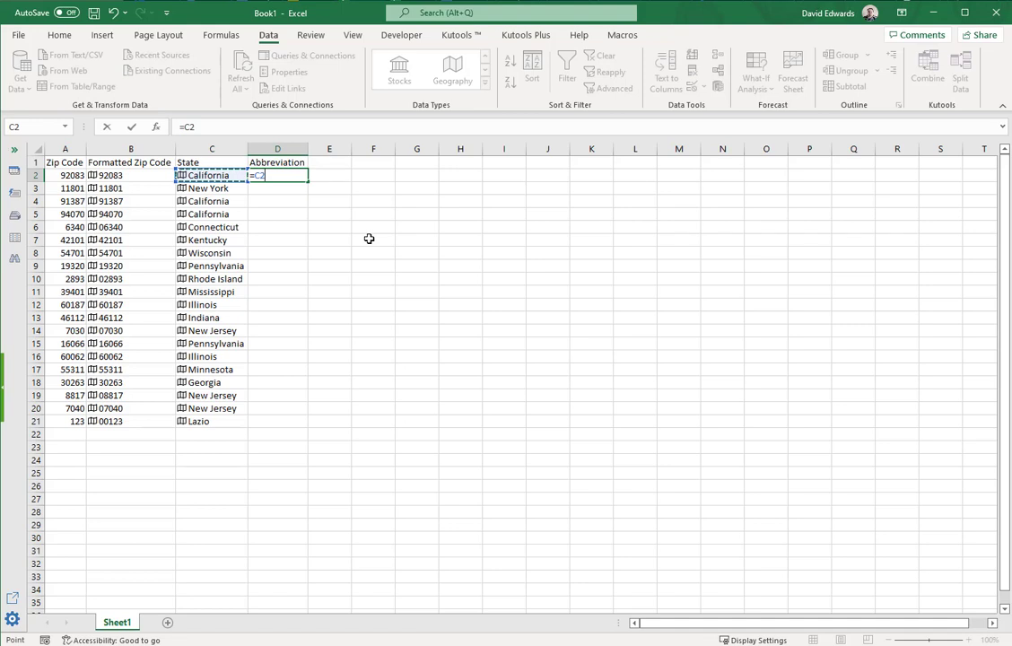
{"action": "type", "text": ".abb"}
{"action": "key", "text": "Tab"}
{"action": "key", "text": "Return"}
Fill the abbreviation formula from D2 down through D21, covering every state in column C.
{"action": "key", "text": "Left"}
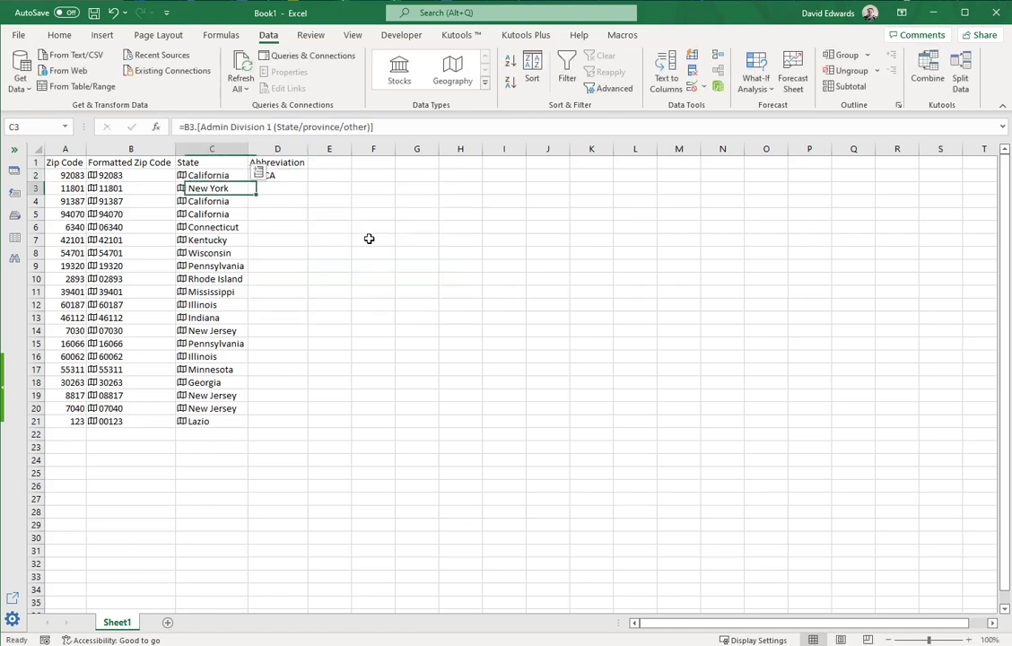
{"action": "key", "text": "ctrl+Down"}
{"action": "key", "text": "Right"}
{"action": "key", "text": "Up"}
{"action": "key", "text": "ctrl+shift+Up"}
{"action": "key", "text": "ctrl+d"}
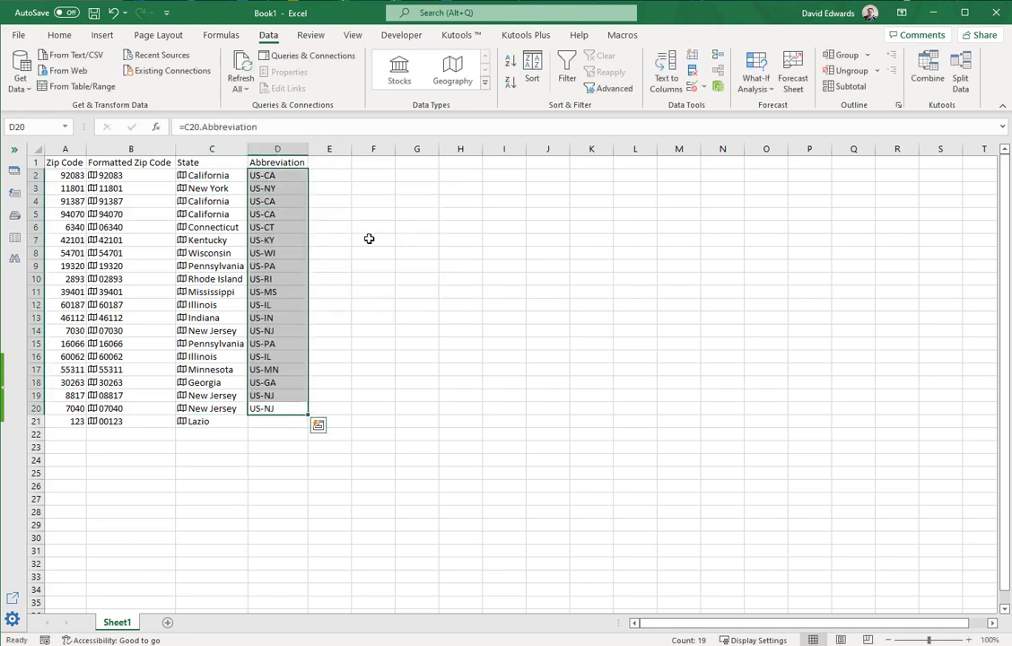
{"action": "key", "text": "Down"}
{"action": "key", "text": "Up"}
{"action": "key", "text": "shift+Down"}
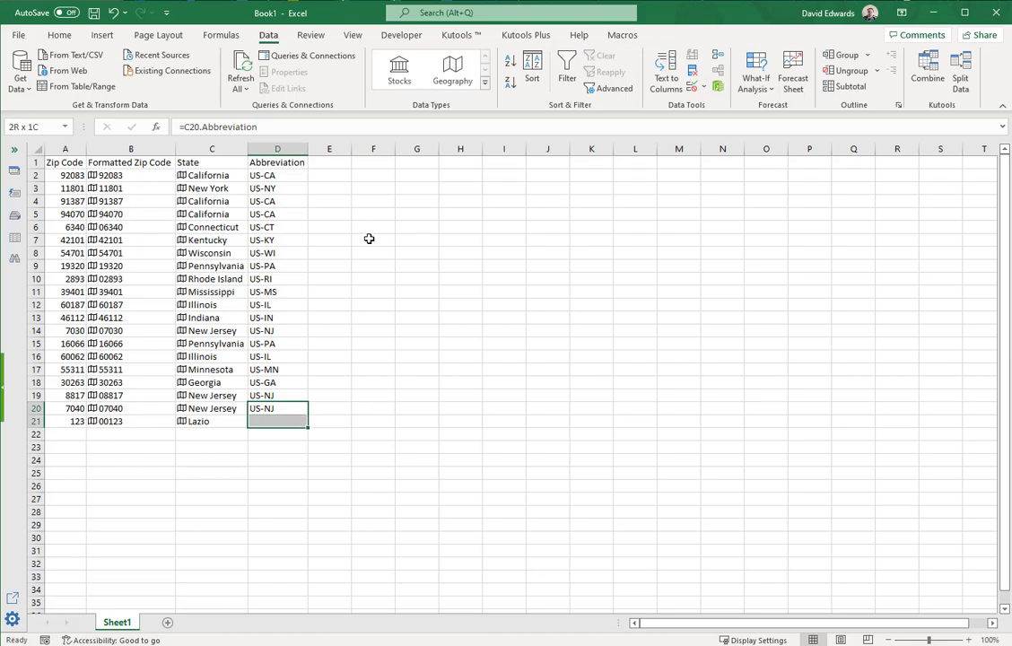
{"action": "key", "text": "ctrl+d"}
{"action": "key", "text": "Down"}
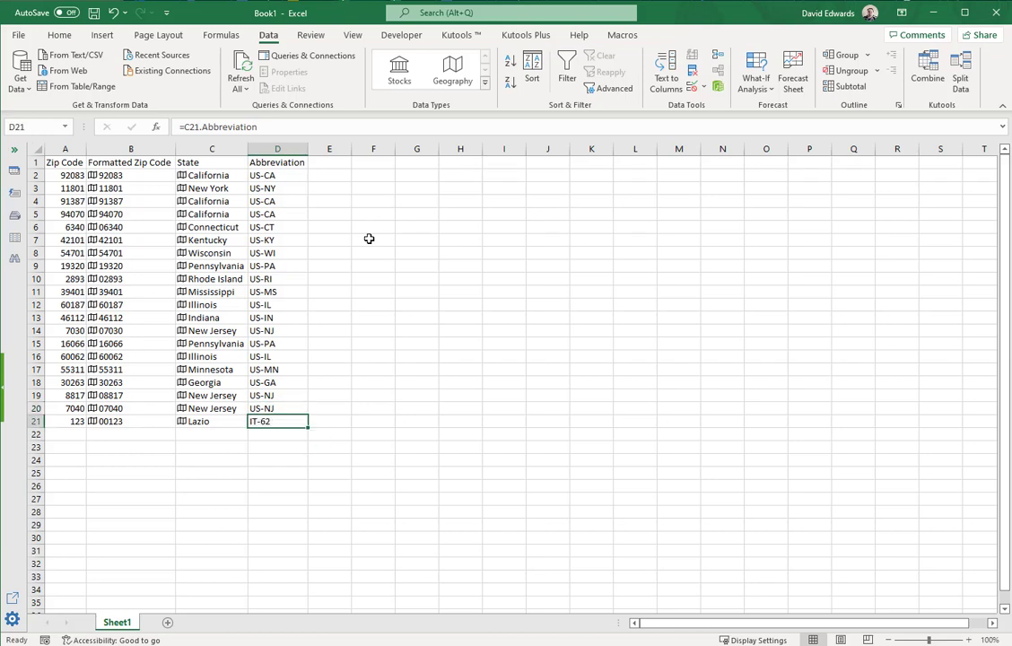